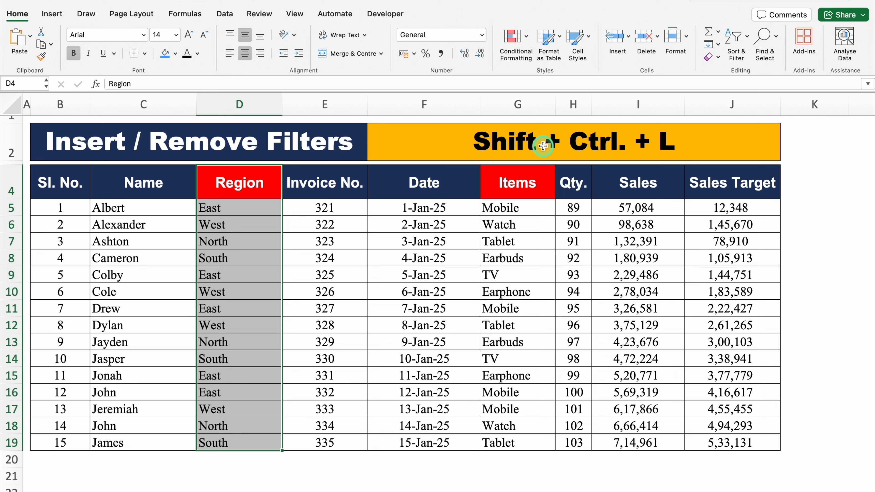
# - Add a filter to the Region column only
pyautogui.hotkey('ctrl', 'shift', 'l')
pyautogui.click(241, 183)
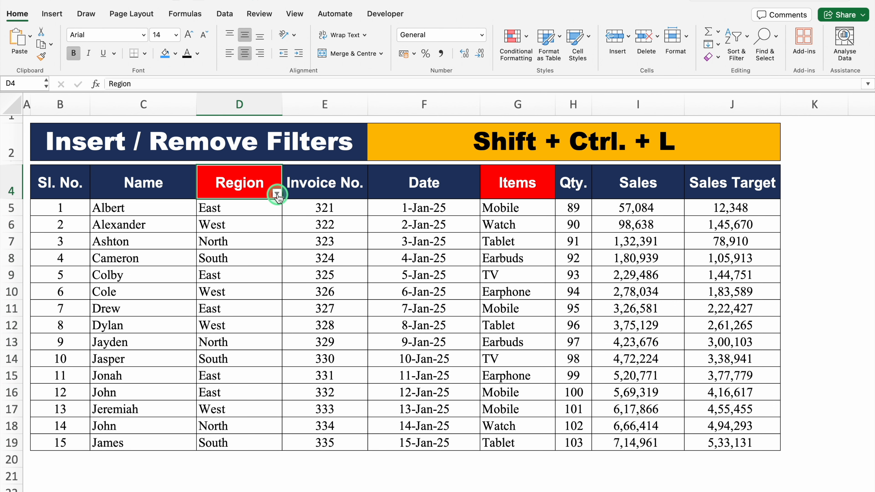
pyautogui.click(278, 194)
pyautogui.click(278, 195)
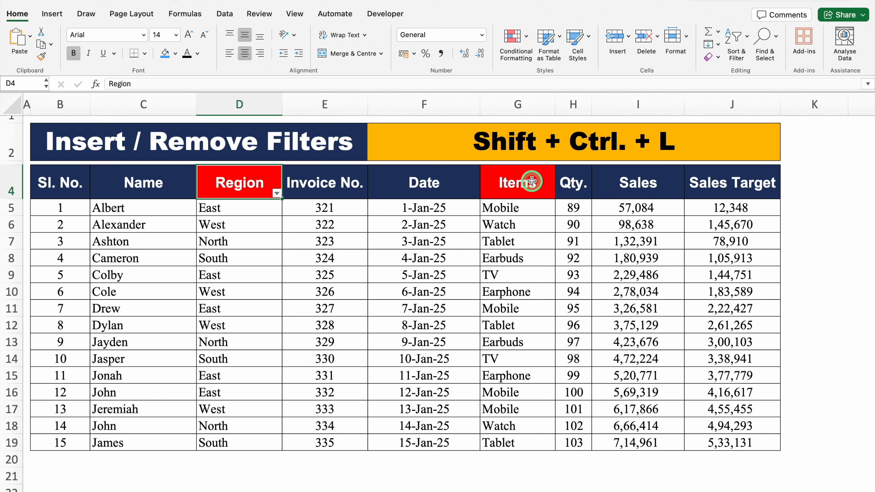
# - Remove the Region filter and add a filter to the Items column only, on range G4:G19
pyautogui.moveTo(532, 180); pyautogui.dragTo(532, 441)
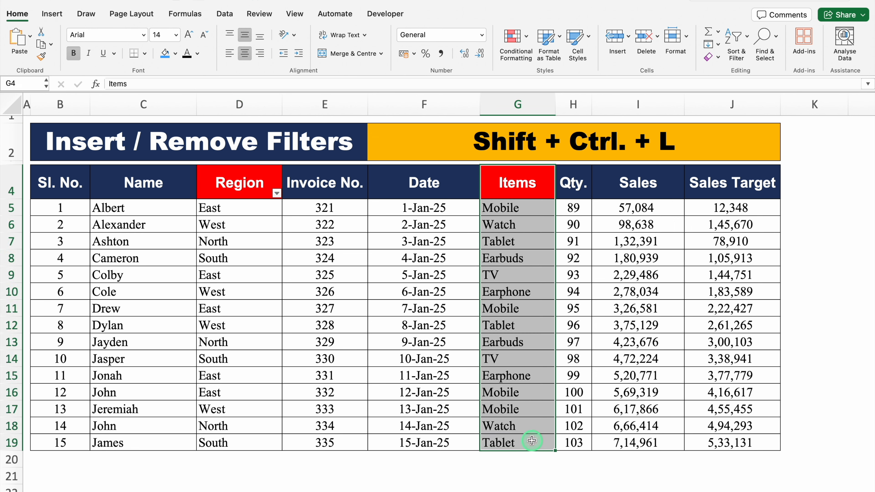
pyautogui.hotkey('ctrl', 'shift', 'l')
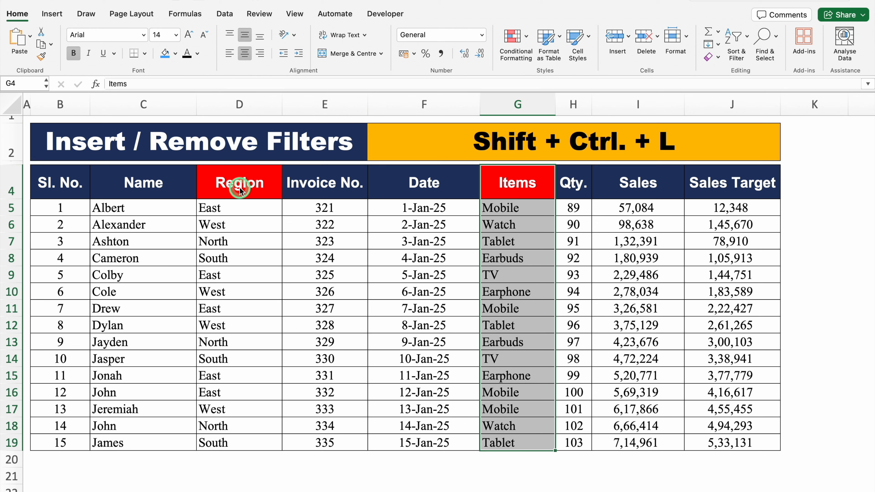
pyautogui.hotkey('ctrl', 'shift', 'l')
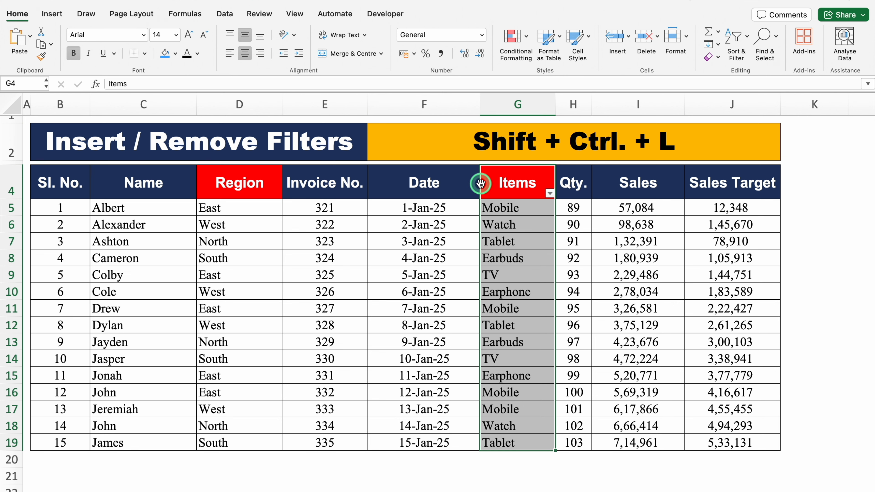
# - Move the Items column directly after Region and add filters to just these two columns, D4:E19
pyautogui.moveTo(480, 185); pyautogui.dragTo(299, 179)
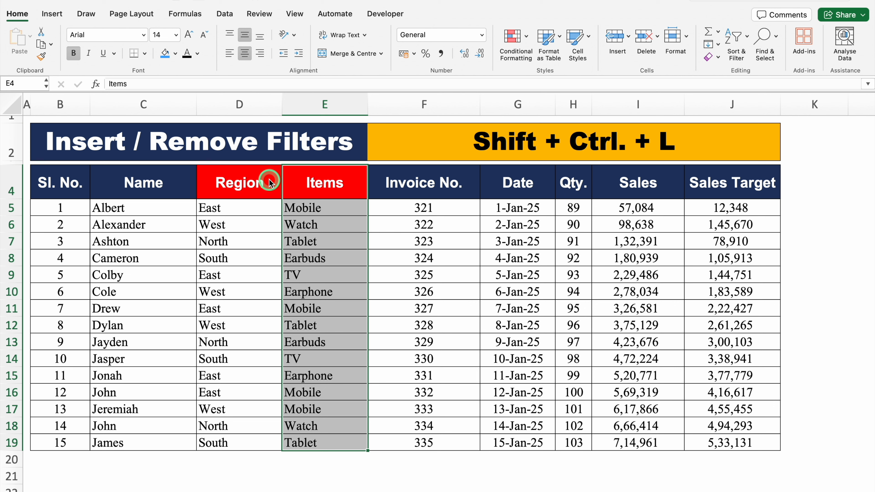
pyautogui.moveTo(270, 182); pyautogui.dragTo(339, 442)
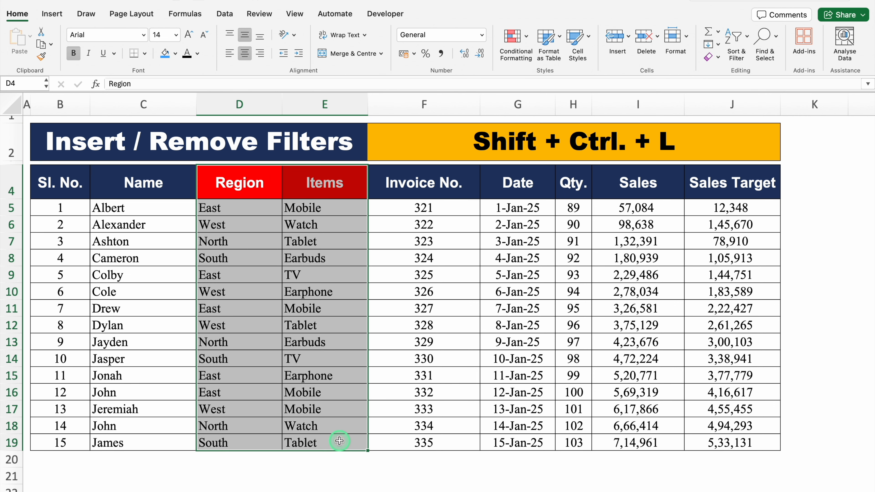
pyautogui.hotkey('ctrl', 'shift', 'l')
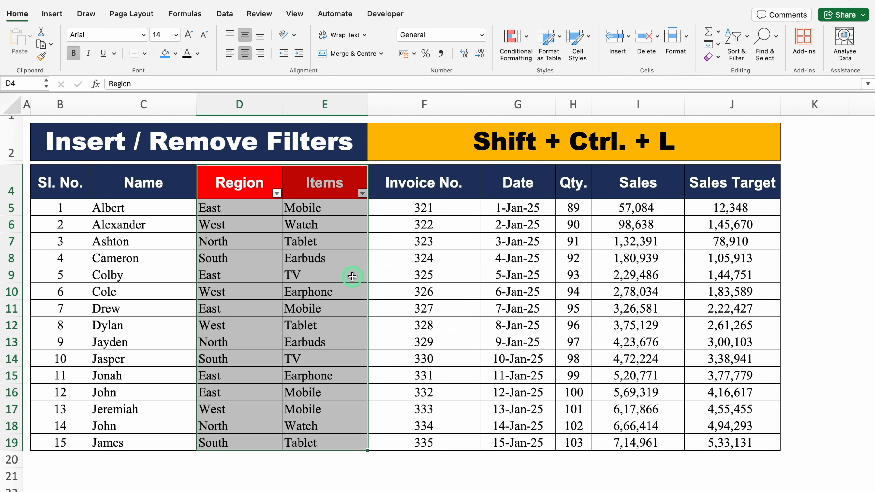
pyautogui.click(320, 177)
pyautogui.click(275, 184)
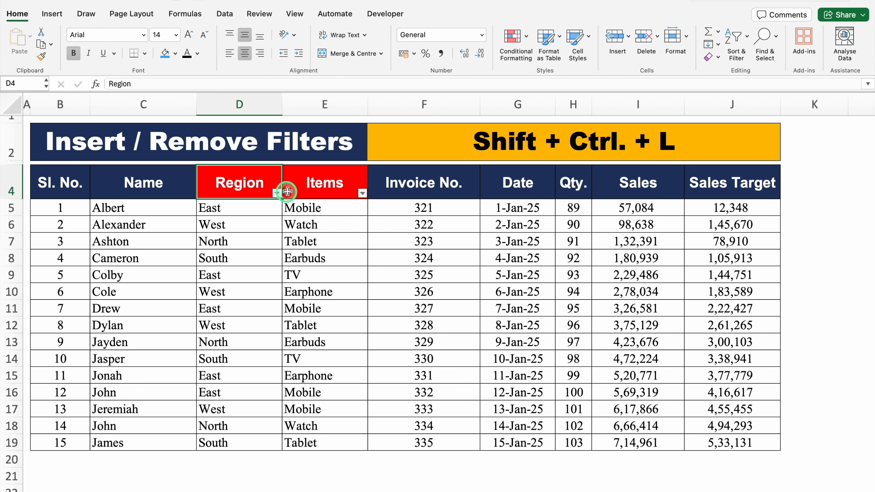
pyautogui.click(312, 187)
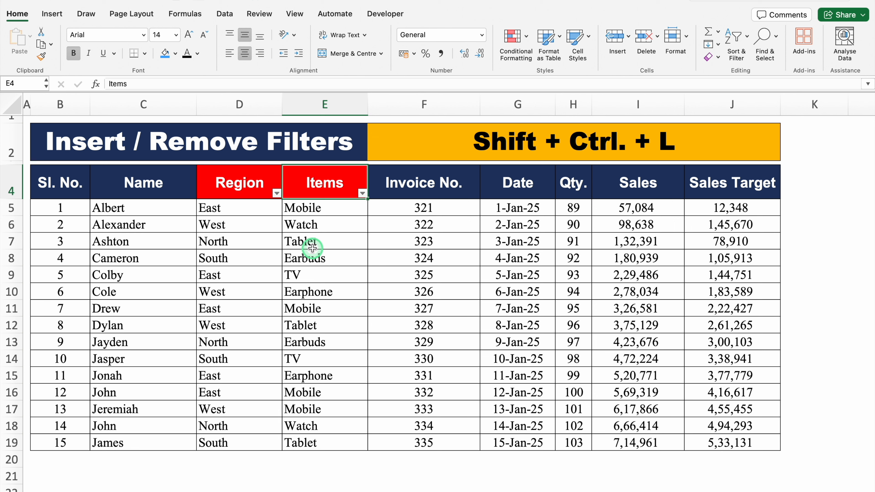
# - Replace the two-column filter with filters on every header of the whole data range
pyautogui.click(239, 225)
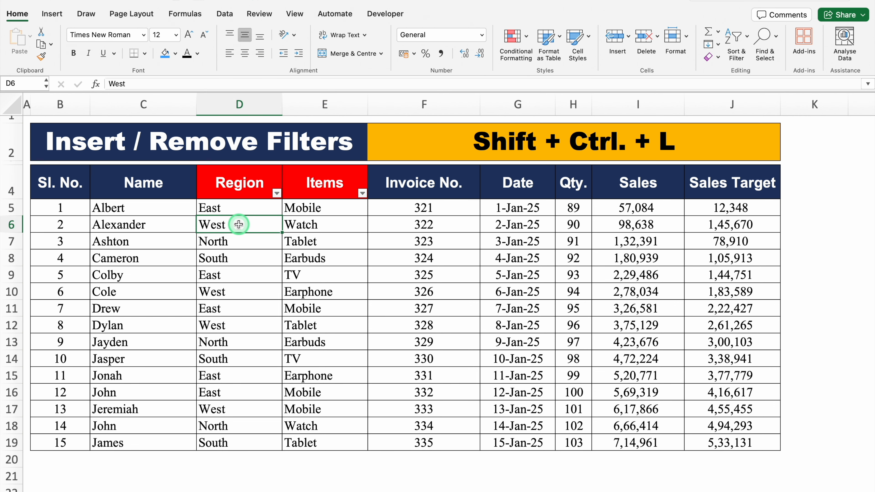
pyautogui.hotkey('ctrl', 'a')
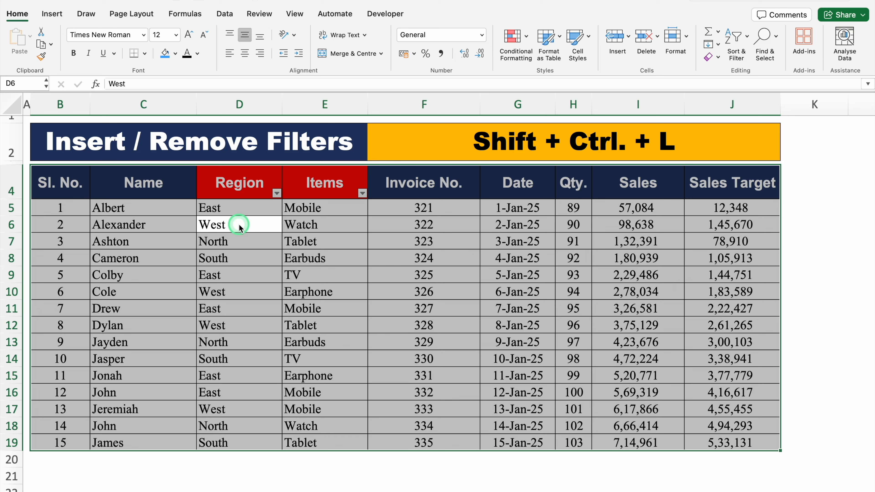
pyautogui.hotkey('ctrl', 'shift', 'l')
pyautogui.hotkey('ctrl', 'shift', 'l')
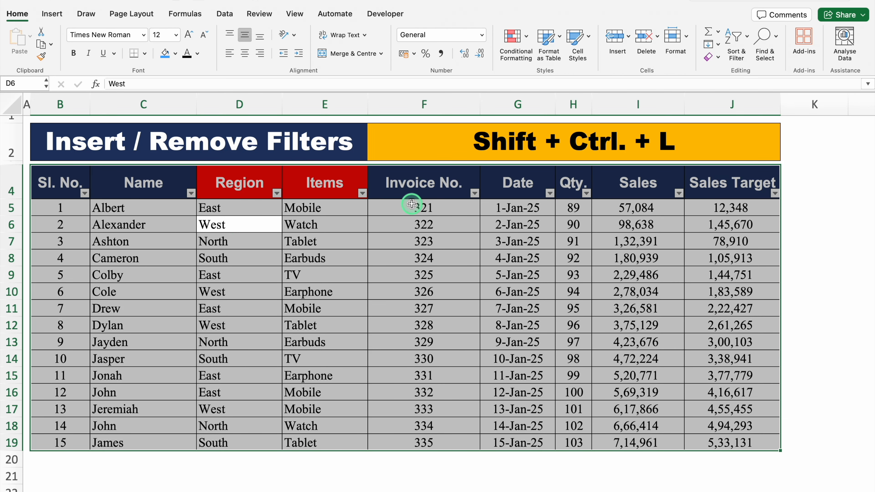
pyautogui.click(410, 194)
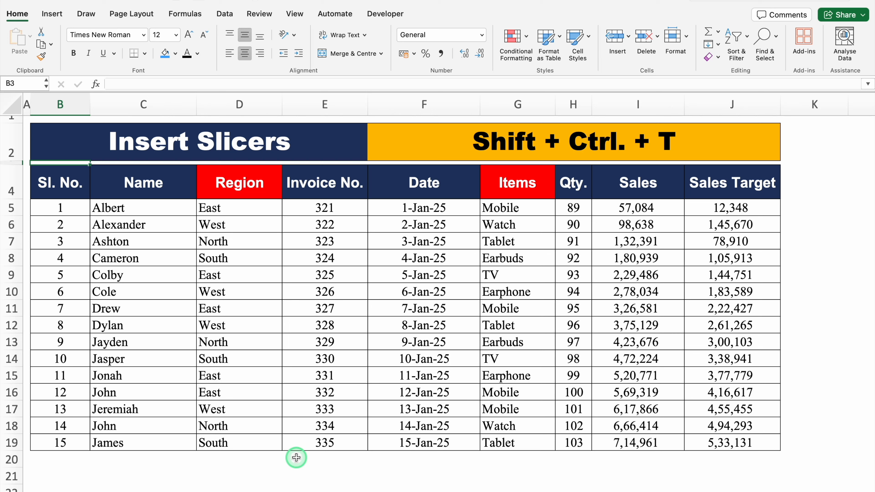
# - Convert the whole data range B4:J19 on the Insert Slicers sheet into a table with headers
pyautogui.click(287, 329)
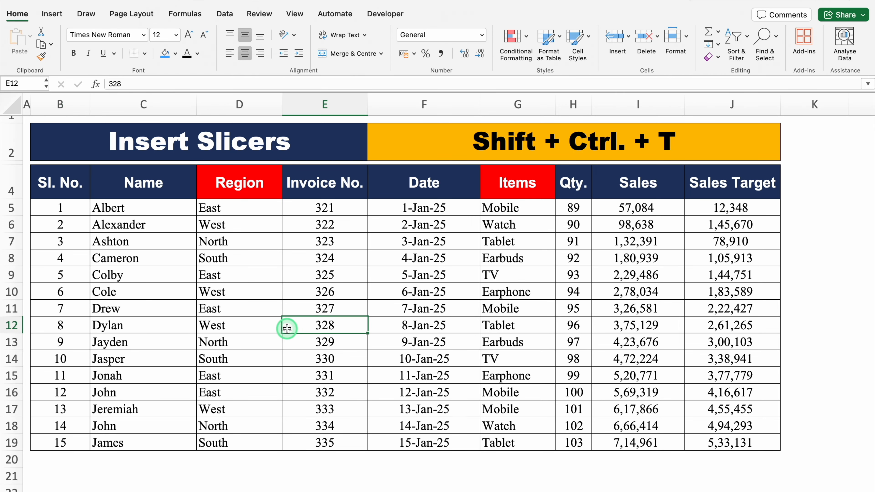
pyautogui.hotkey('ctrl', 'a')
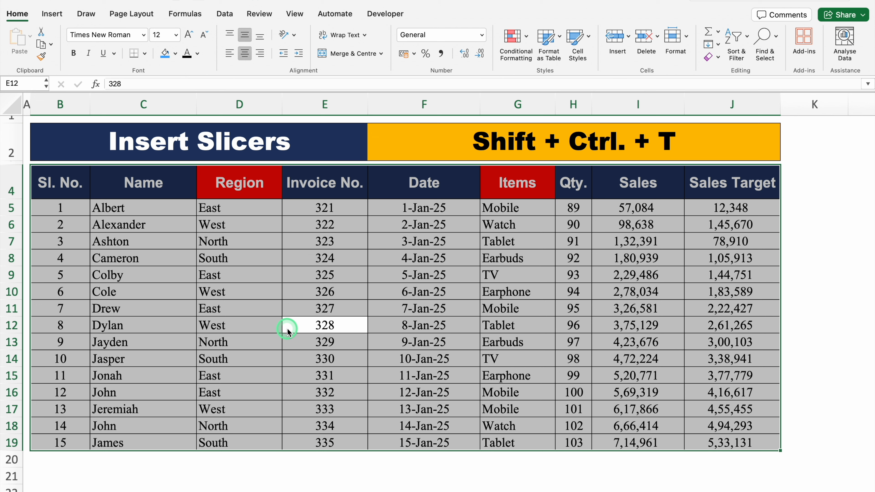
pyautogui.hotkey('ctrl', 't')
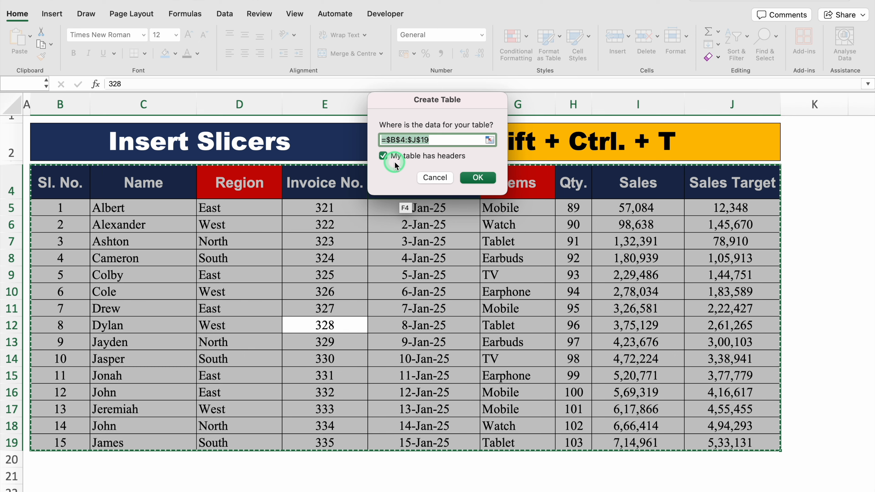
pyautogui.click(480, 177)
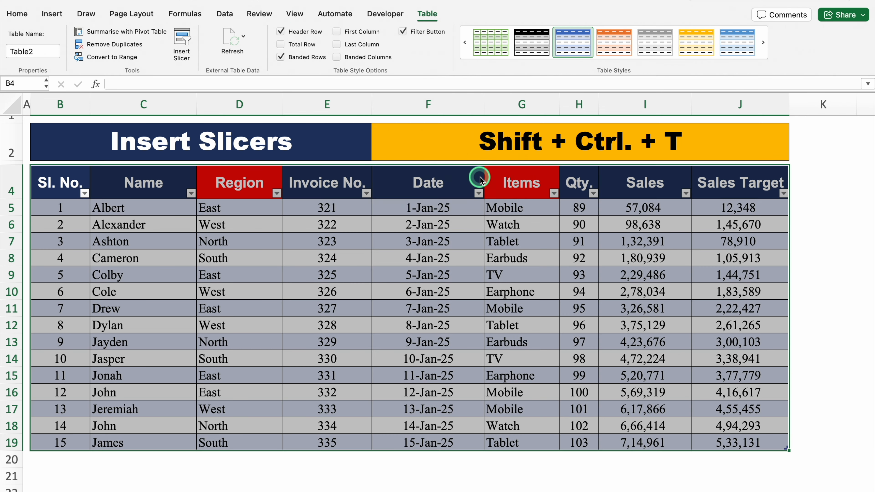
pyautogui.click(344, 295)
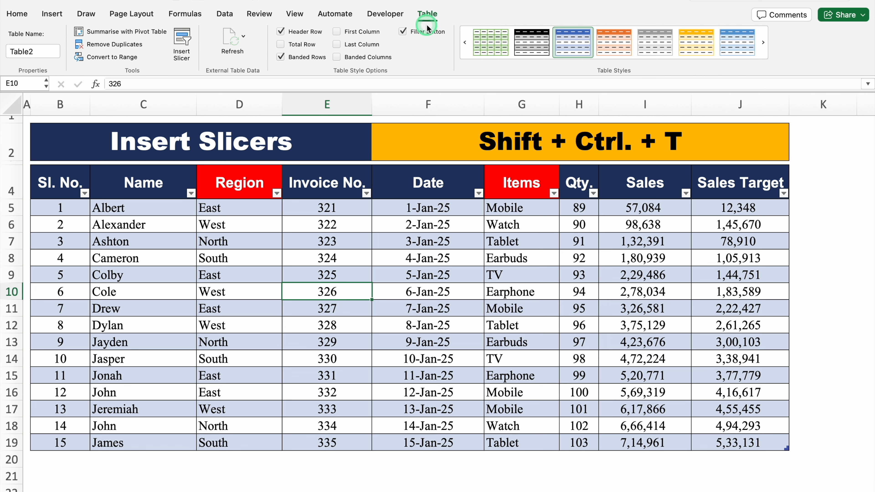
pyautogui.click(427, 17)
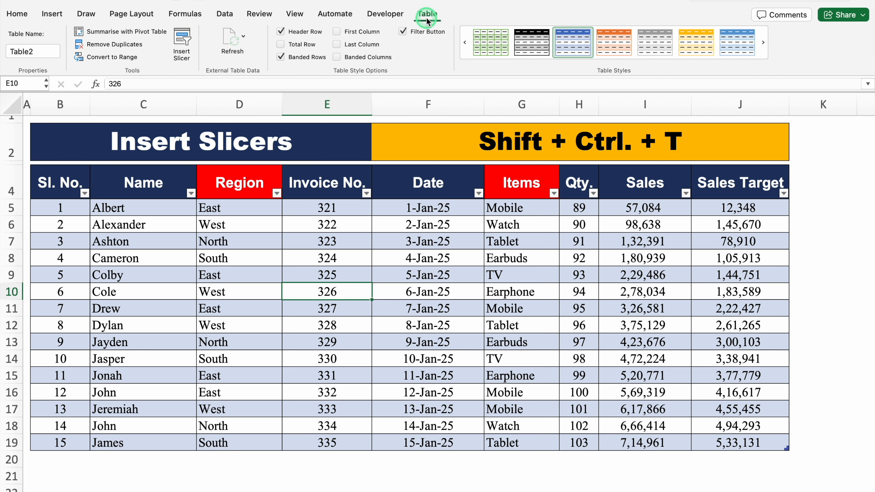
# - Correct the shortcut heading in cell F2 to read "Ctrl. + T"
pyautogui.click(453, 137)
pyautogui.moveTo(131, 84); pyautogui.dragTo(89, 86)
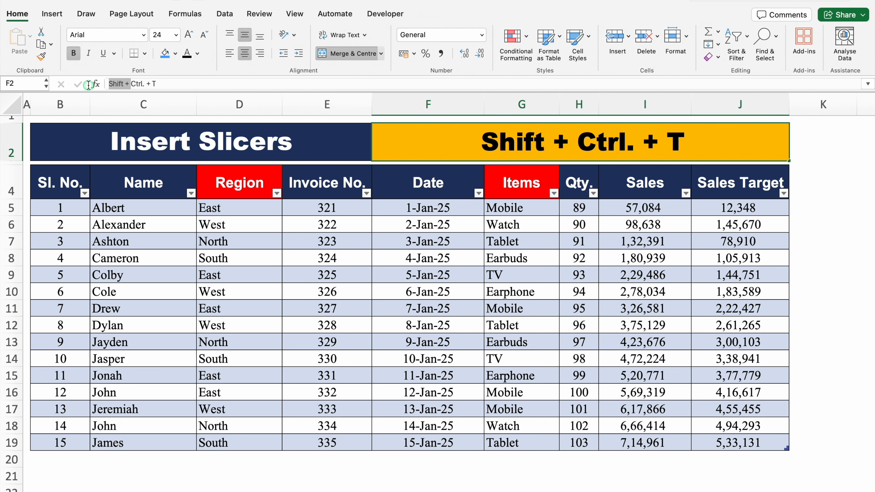
pyautogui.press('BackSpace')
pyautogui.press('Return')
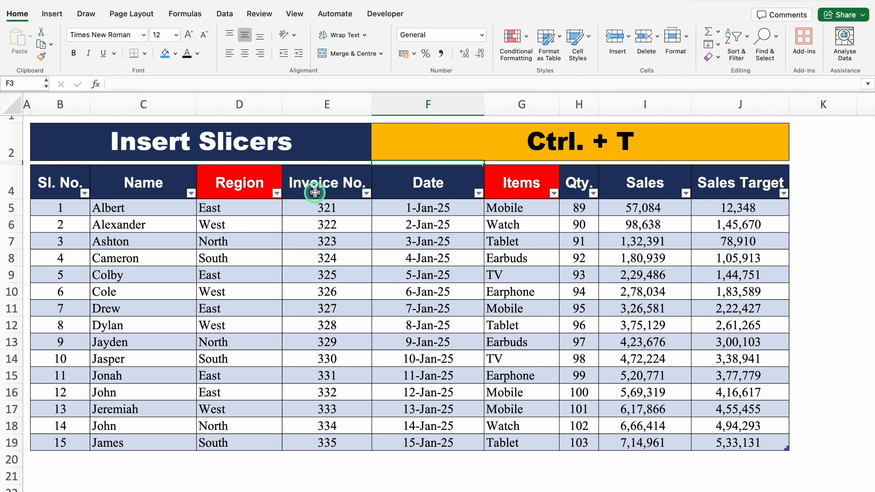
# - Turn off the filter buttons in the table's header row
pyautogui.click(346, 188)
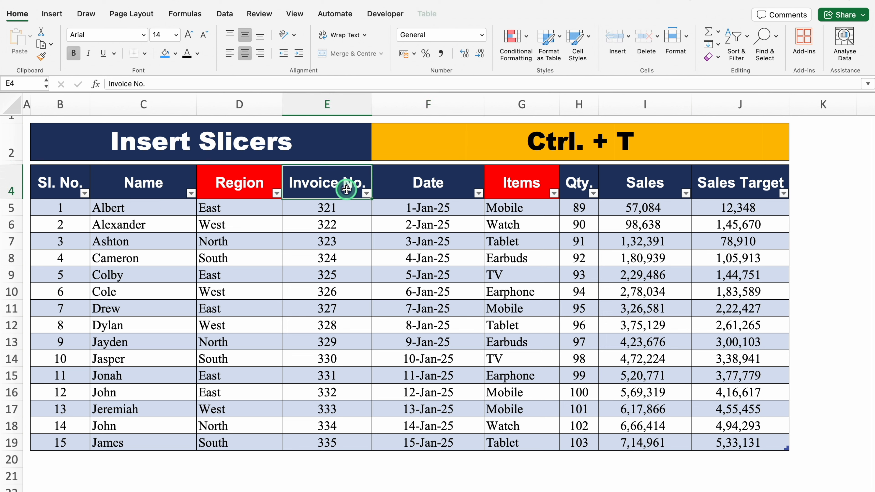
pyautogui.click(425, 16)
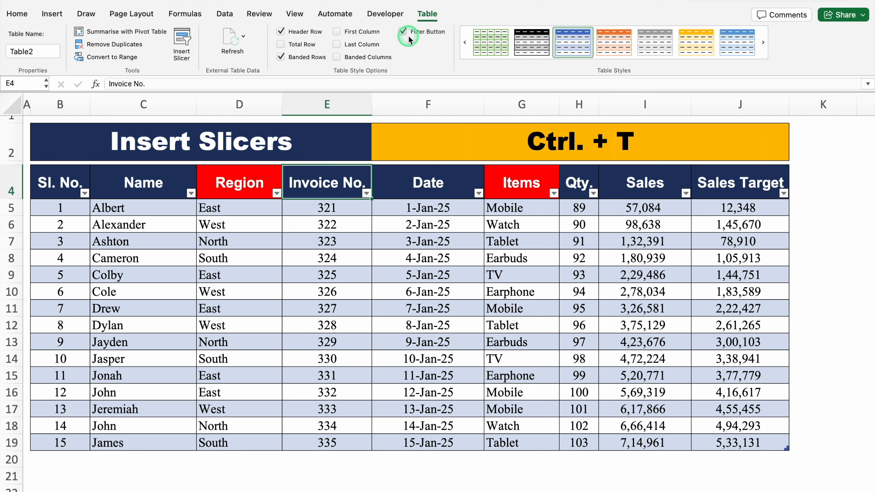
pyautogui.click(402, 32)
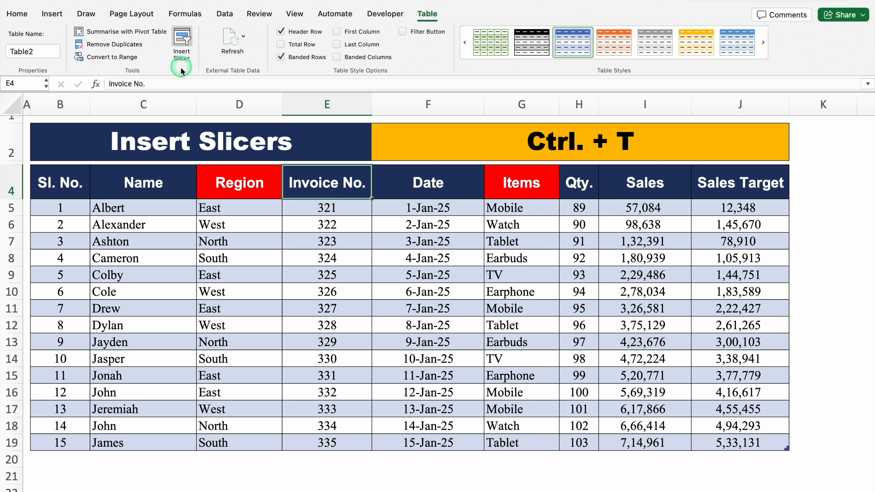
# - Insert slicers for the table's Region and Items fields and place them apart, with Region before Items
pyautogui.click(182, 45)
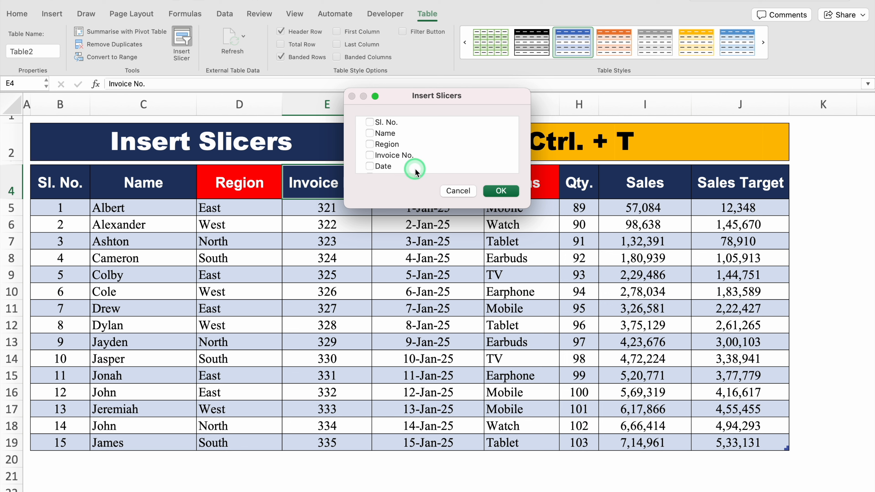
pyautogui.click(370, 144)
pyautogui.click(418, 149)
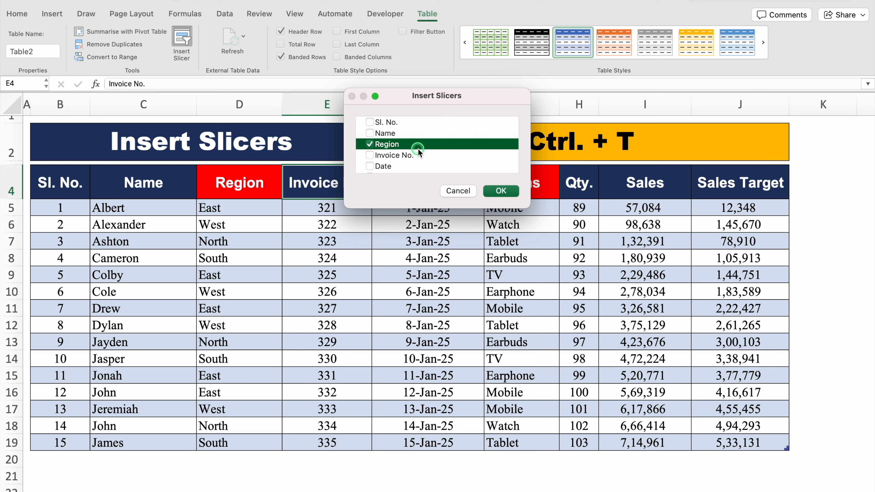
pyautogui.press('Down')
pyautogui.press('Down')
pyautogui.press('Down')
pyautogui.press('Down')
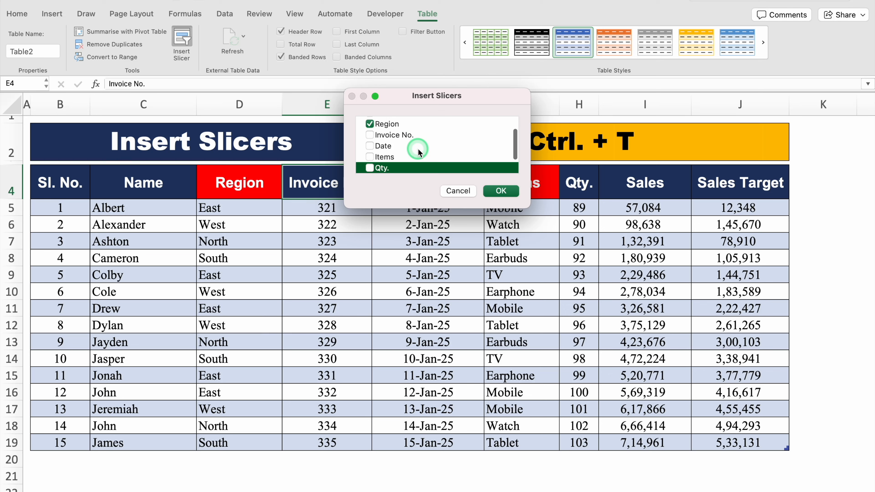
pyautogui.click(371, 157)
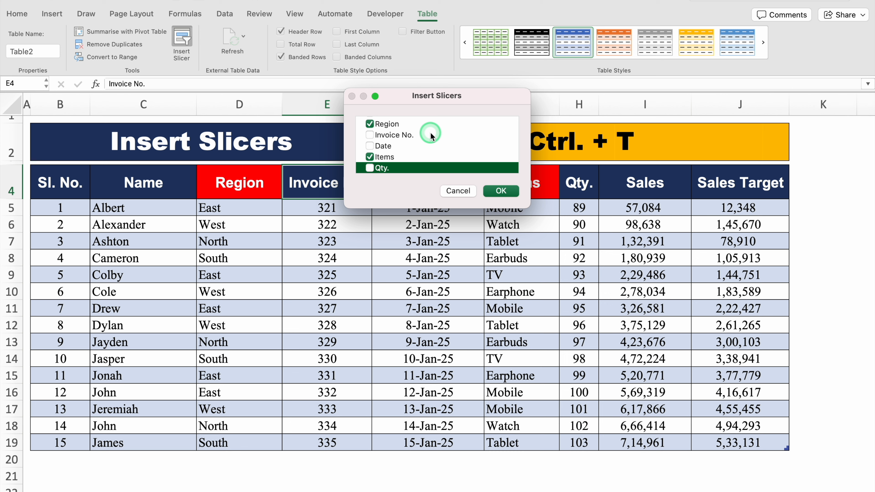
pyautogui.click(501, 192)
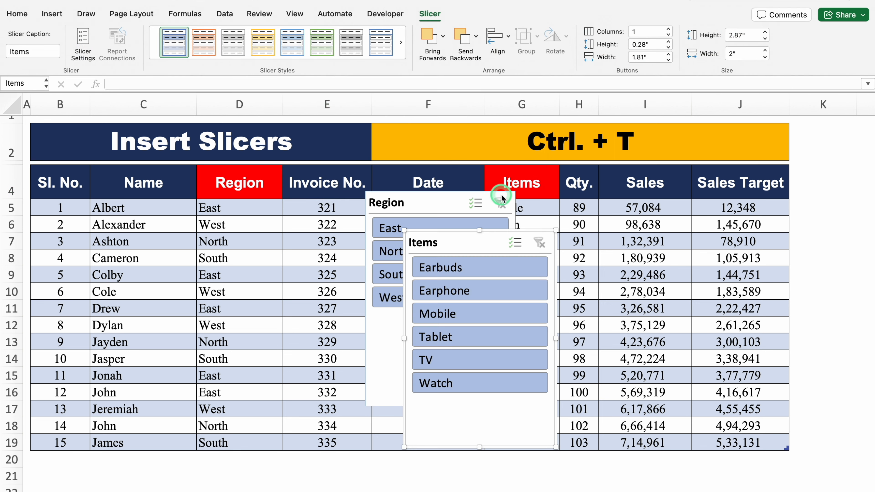
pyautogui.moveTo(449, 227); pyautogui.dragTo(603, 204)
pyautogui.moveTo(470, 198); pyautogui.dragTo(401, 194)
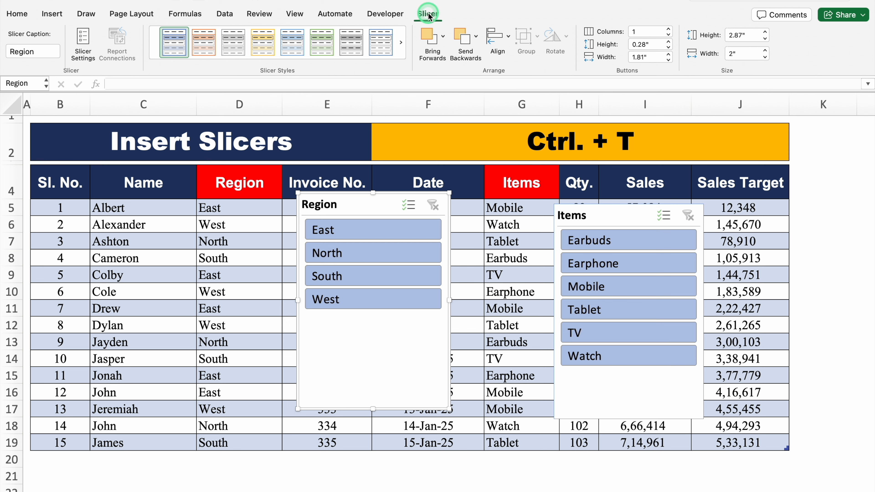
# - Apply the dark blue slicer style to the Region slicer and the dark orange style to the Items slicer
pyautogui.click(276, 62)
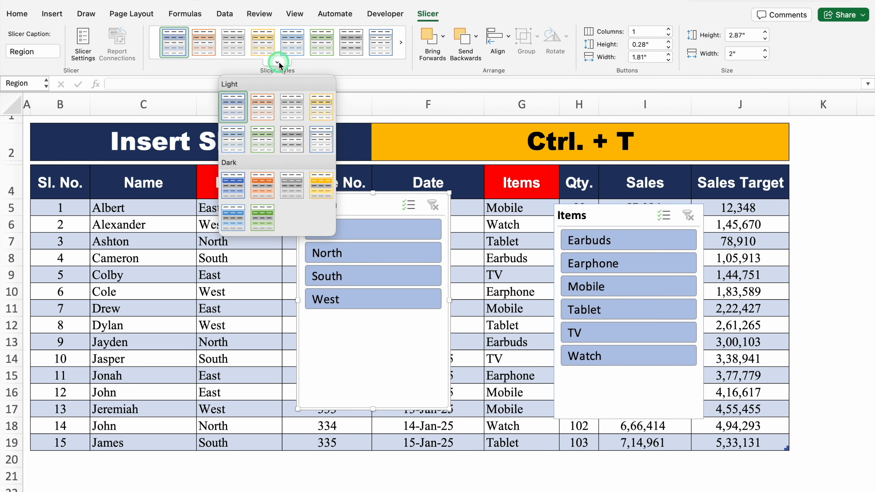
pyautogui.click(232, 185)
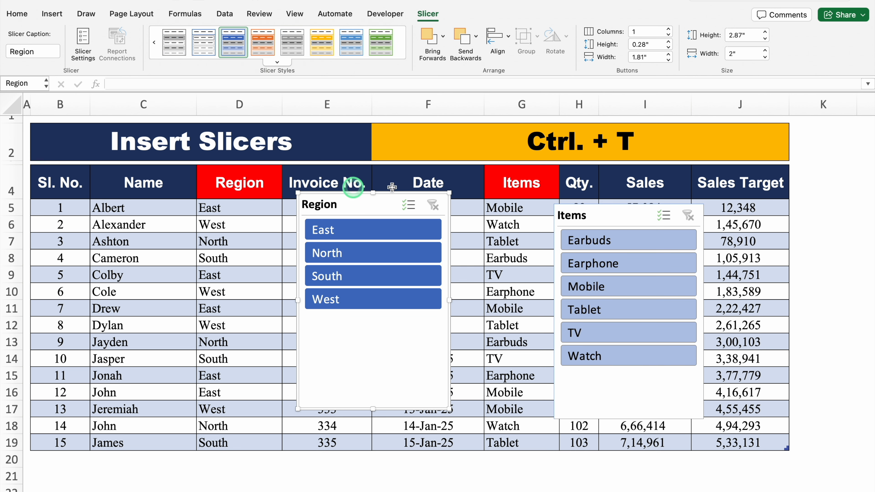
pyautogui.click(592, 209)
pyautogui.click(277, 62)
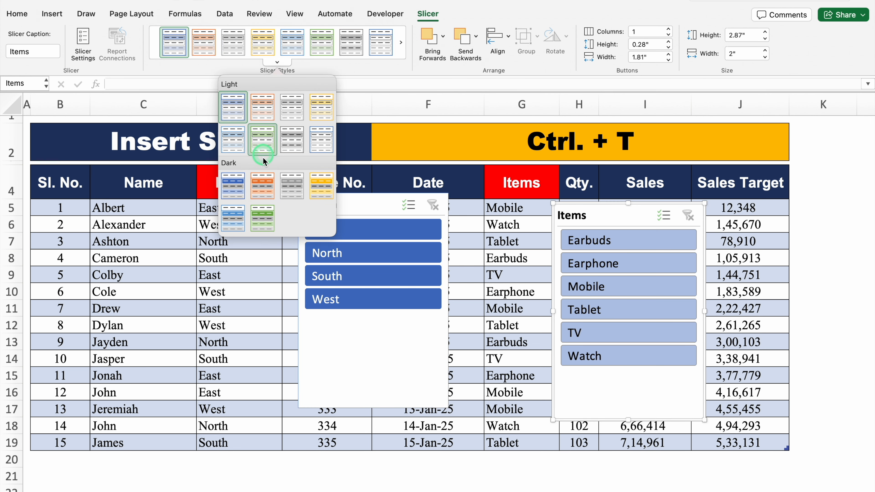
pyautogui.click(260, 182)
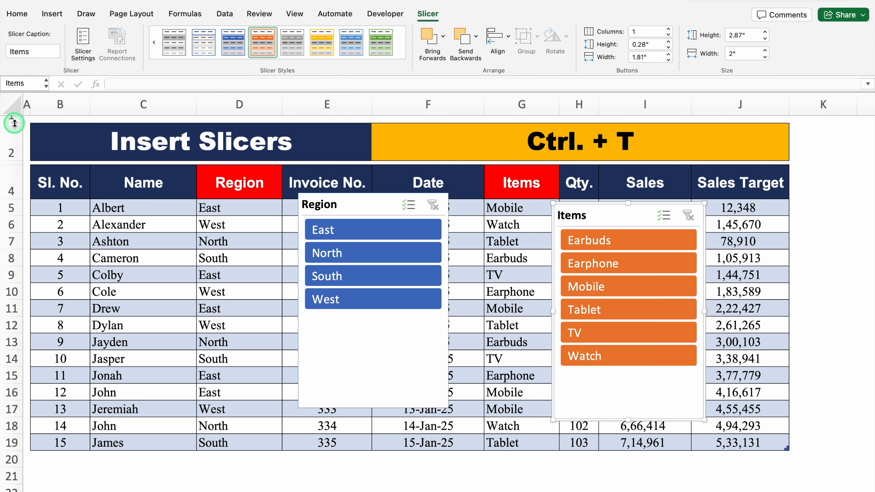
# - Increase the height of row 1 and move the Region slicer up into the empty space above the title
pyautogui.moveTo(14, 122); pyautogui.dragTo(20, 204)
pyautogui.moveTo(371, 197); pyautogui.dragTo(321, 135)
pyautogui.click(430, 15)
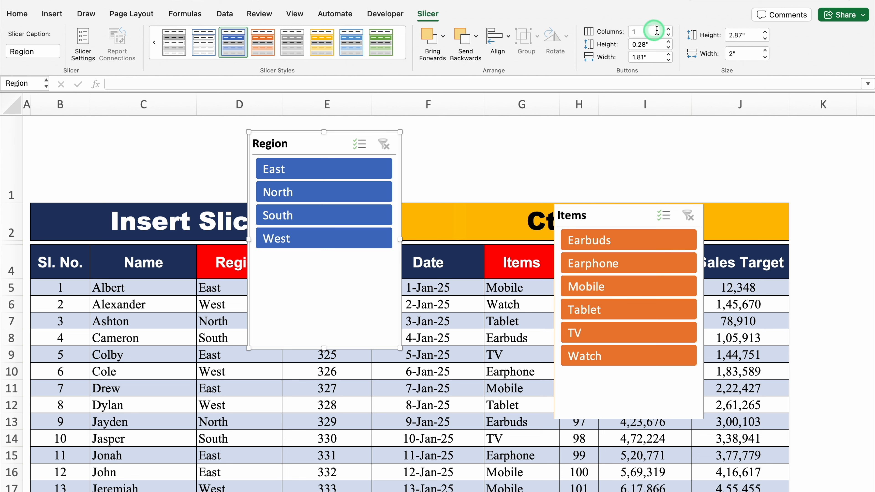
# - Arrange the Region slicer's buttons in two columns
pyautogui.click(669, 30)
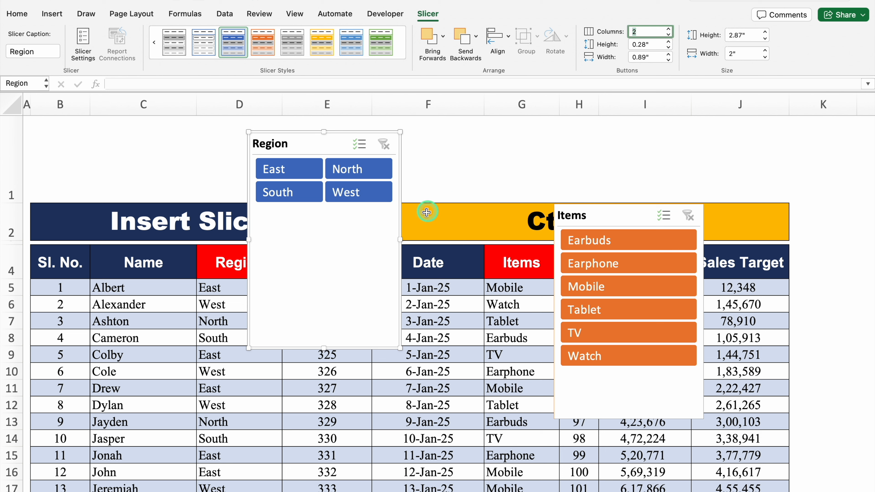
pyautogui.click(669, 30)
pyautogui.click(670, 29)
pyautogui.click(669, 30)
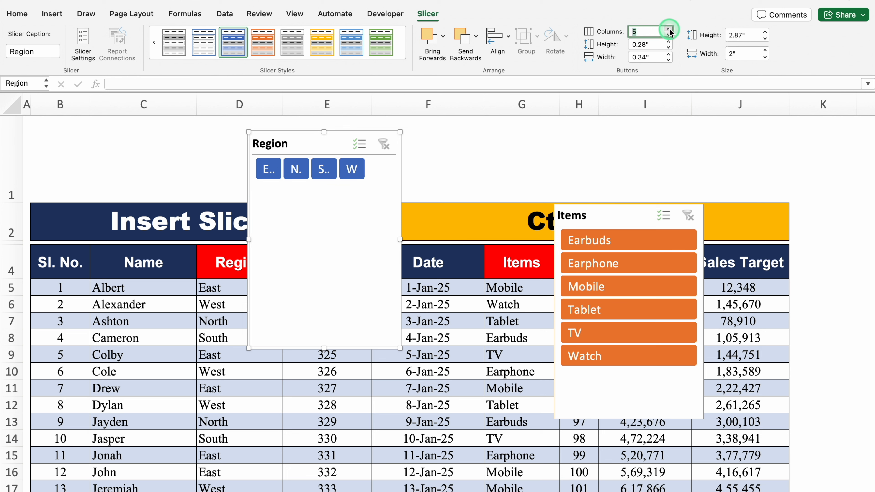
pyautogui.click(669, 38)
pyautogui.click(669, 39)
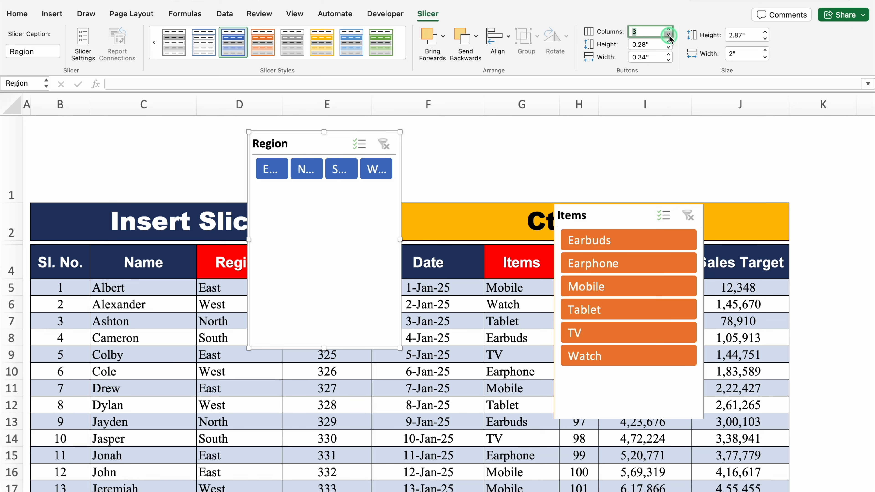
pyautogui.click(669, 39)
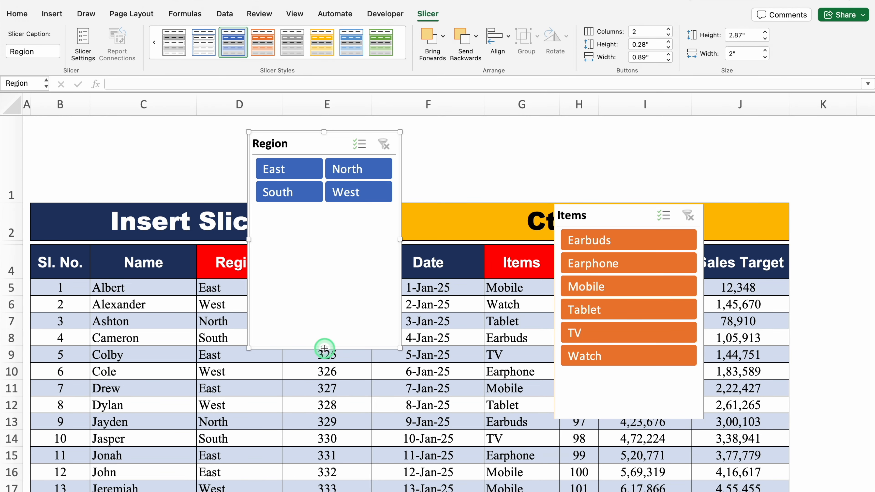
# - Shorten the Region slicer to 1" high and place it in row 1 above the Sl. No. and Name columns
pyautogui.moveTo(324, 349); pyautogui.dragTo(327, 209)
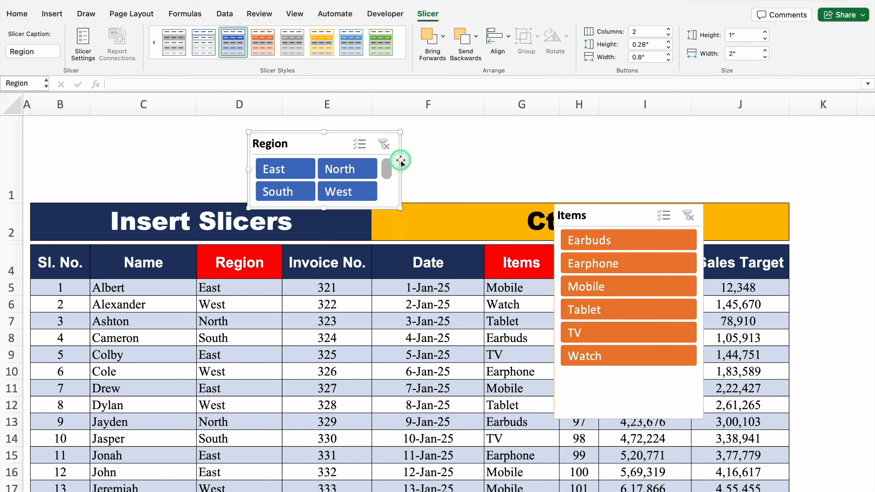
pyautogui.moveTo(390, 159); pyautogui.dragTo(192, 148)
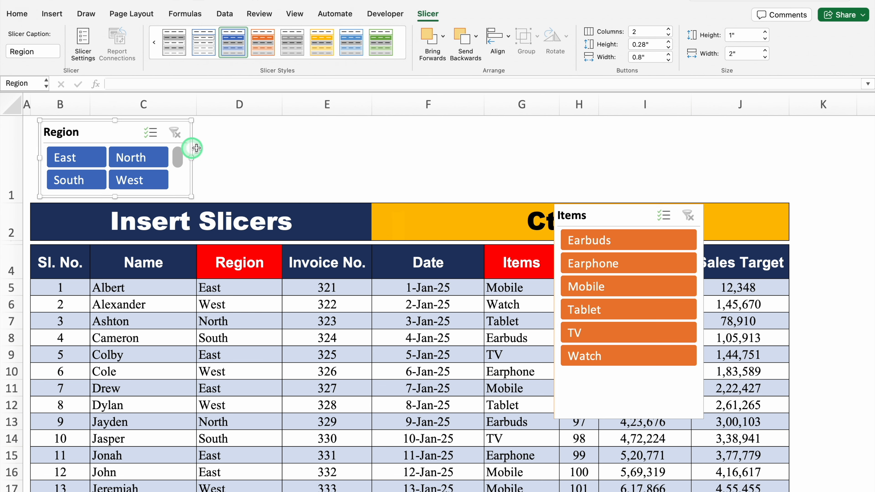
# - Arrange the Items slicer's buttons in three columns and move the shortened slicer into row 1 above the table
pyautogui.click(627, 208)
pyautogui.click(669, 29)
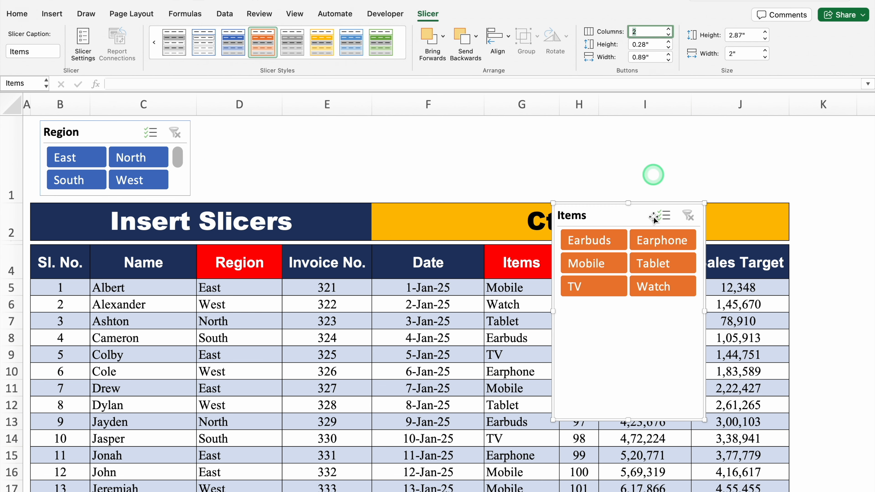
pyautogui.moveTo(629, 419); pyautogui.dragTo(628, 305)
pyautogui.moveTo(674, 202); pyautogui.dragTo(453, 120)
pyautogui.click(669, 28)
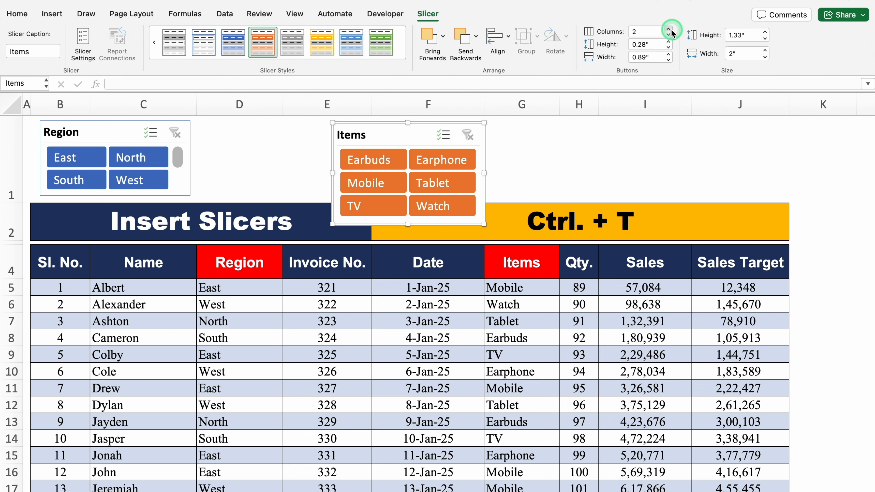
# - Resize the Items slicer to about 3.1" wide by 1.04" high and place it directly beside the Region slicer
pyautogui.moveTo(484, 173); pyautogui.dragTo(566, 173)
pyautogui.moveTo(453, 218); pyautogui.dragTo(450, 203)
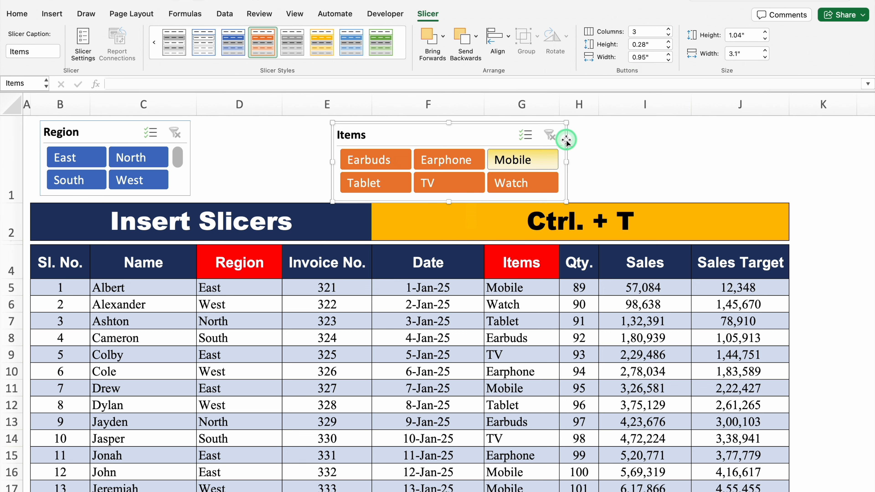
pyautogui.moveTo(564, 137); pyautogui.dragTo(439, 138)
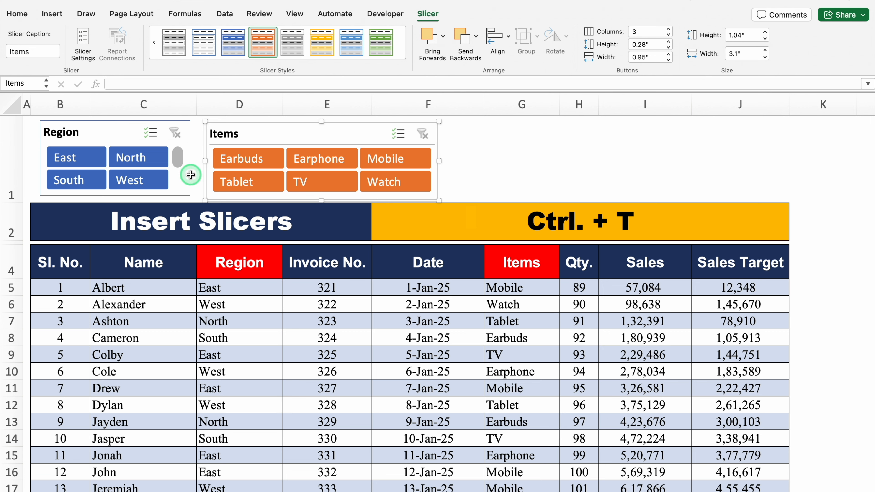
# - Filter the table with the slicers to the East region, first for Earphone and then for Mobile items
pyautogui.click(77, 158)
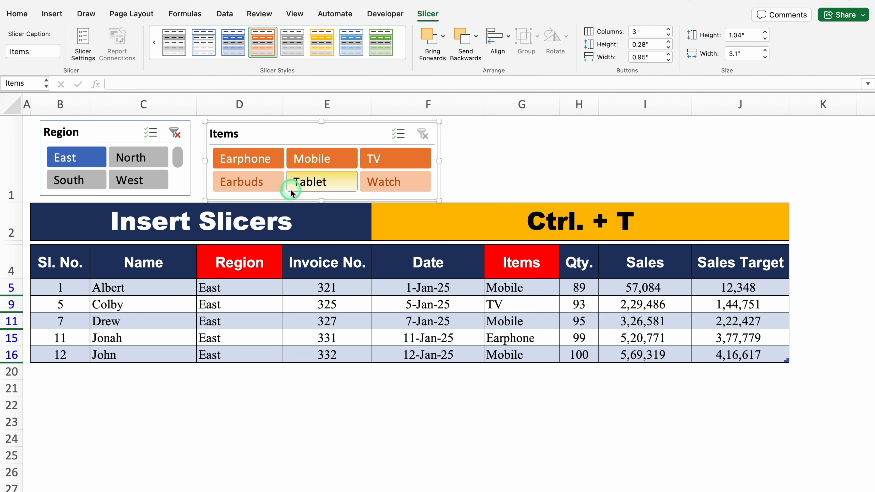
pyautogui.click(259, 164)
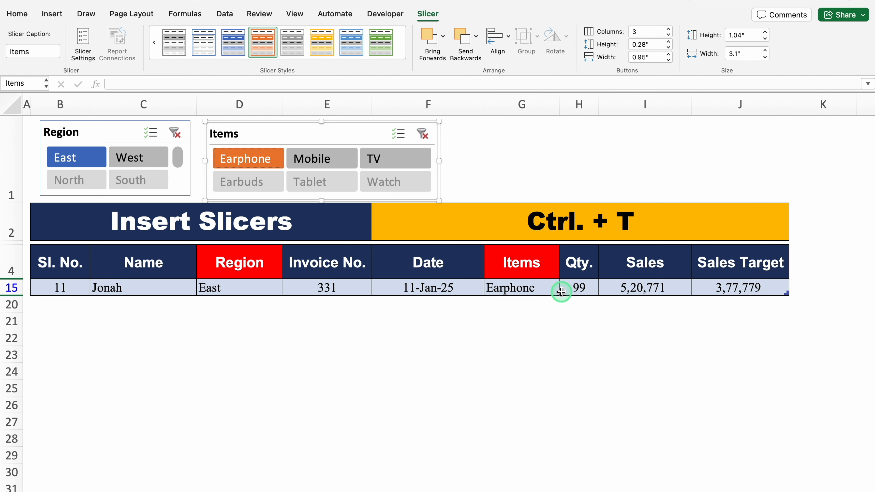
pyautogui.click(319, 167)
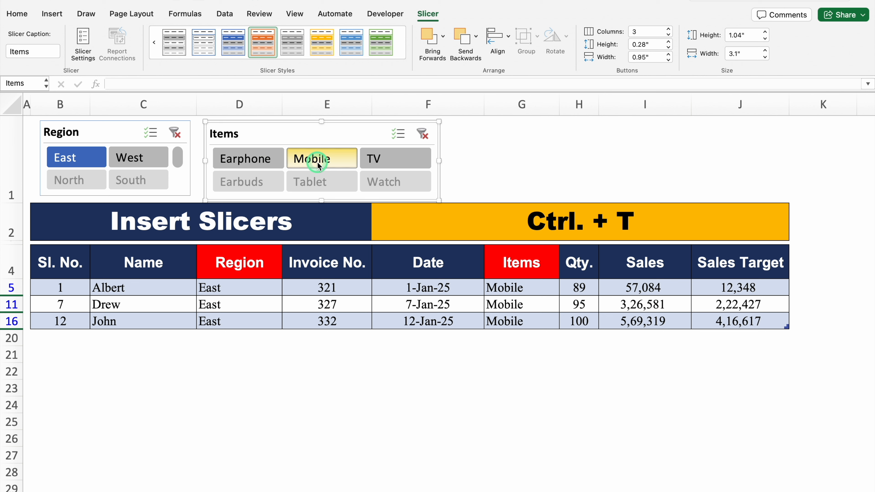
# - Filter for both Earphone and Mobile items, and add West to the East selection in the Region slicer
pyautogui.click(266, 160)
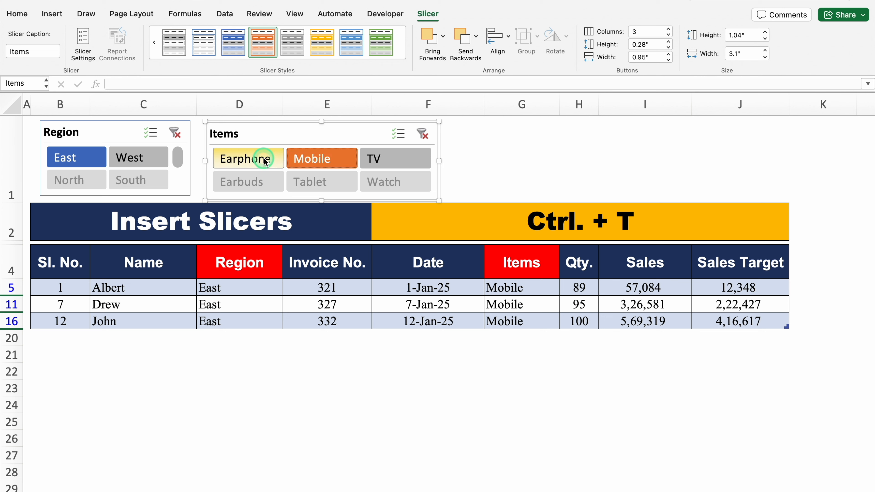
pyautogui.keyDown('super'); pyautogui.click(313, 159); pyautogui.keyUp('super')
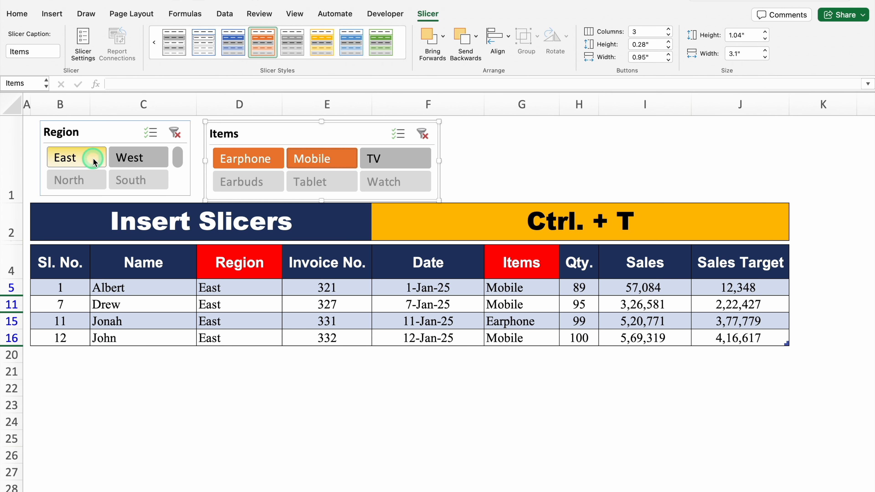
pyautogui.keyDown('super'); pyautogui.click(127, 158); pyautogui.keyUp('super')
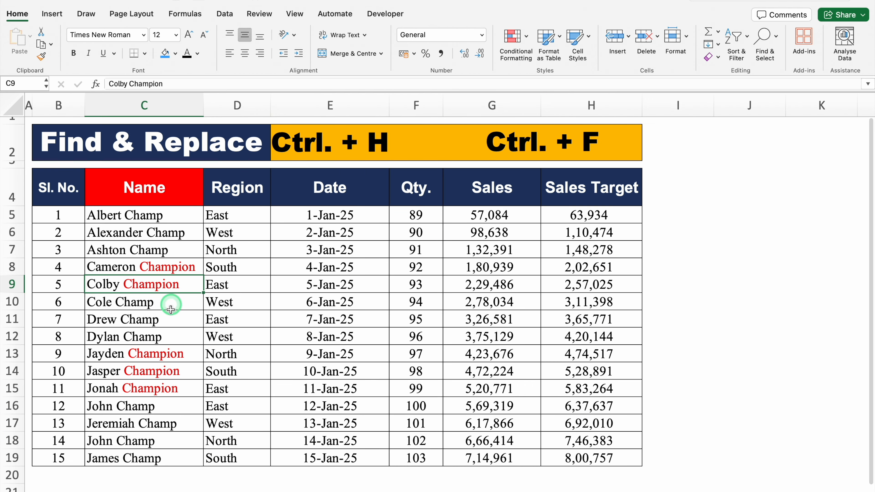
# - Examine the Name column on the Find & Replace sheet for entries ending in Champ and in Champion
pyautogui.click(163, 218)
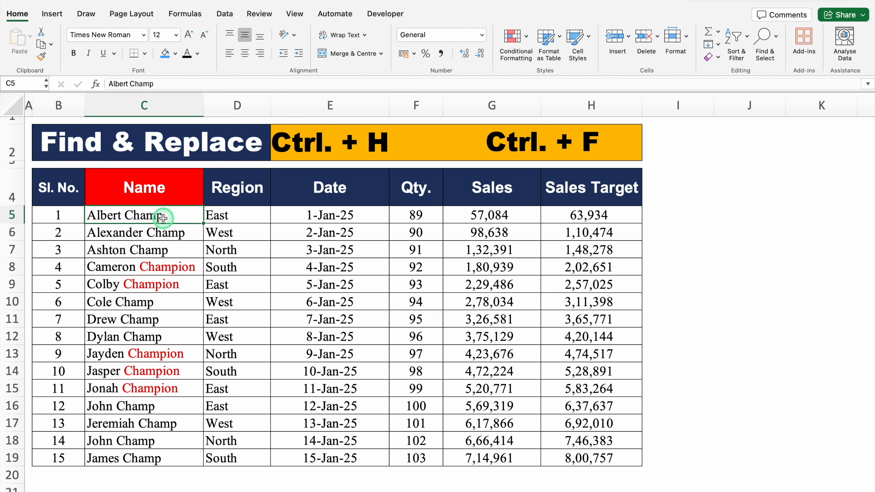
pyautogui.click(172, 263)
pyautogui.click(183, 282)
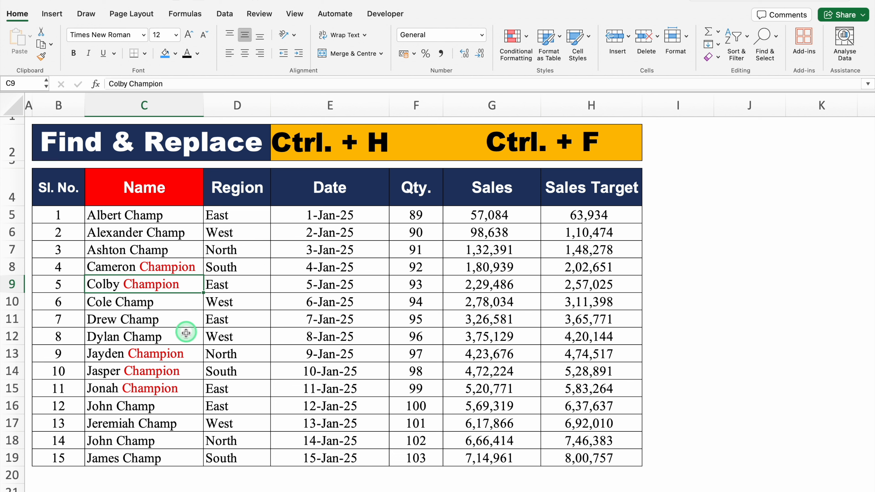
pyautogui.click(186, 353)
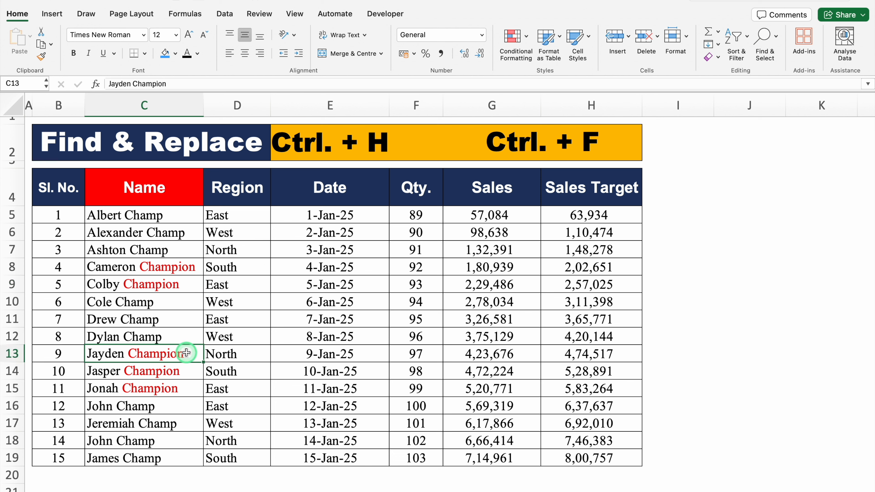
pyautogui.click(172, 216)
pyautogui.click(182, 232)
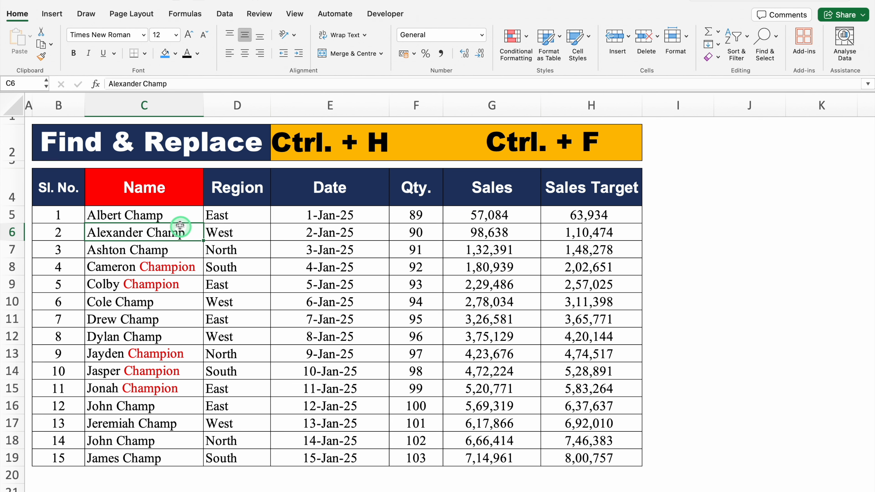
pyautogui.click(174, 218)
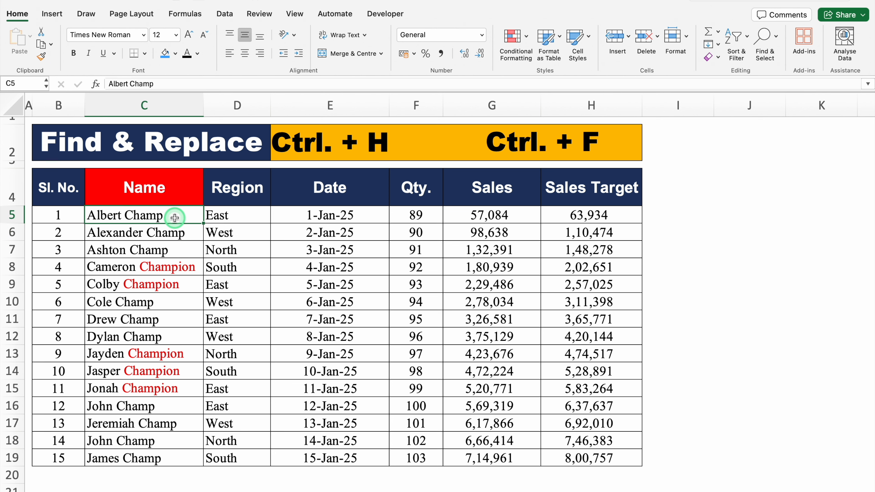
pyautogui.hotkey('ctrl', 'a')
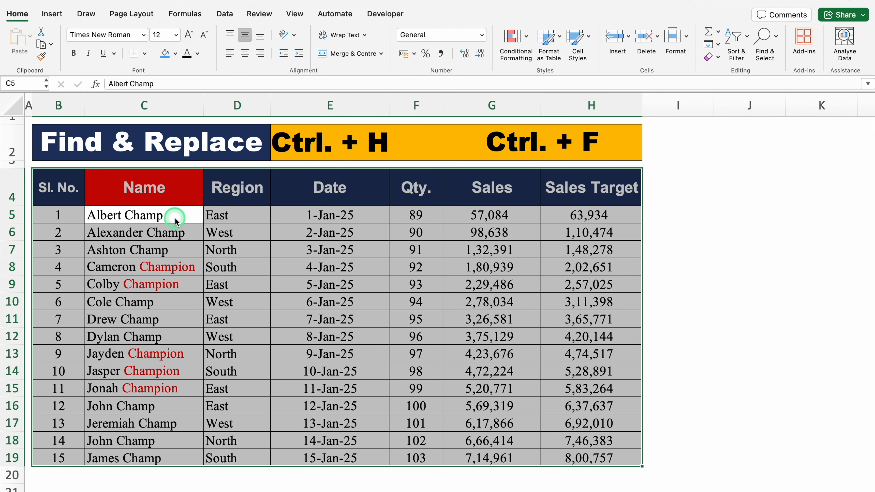
pyautogui.click(175, 219)
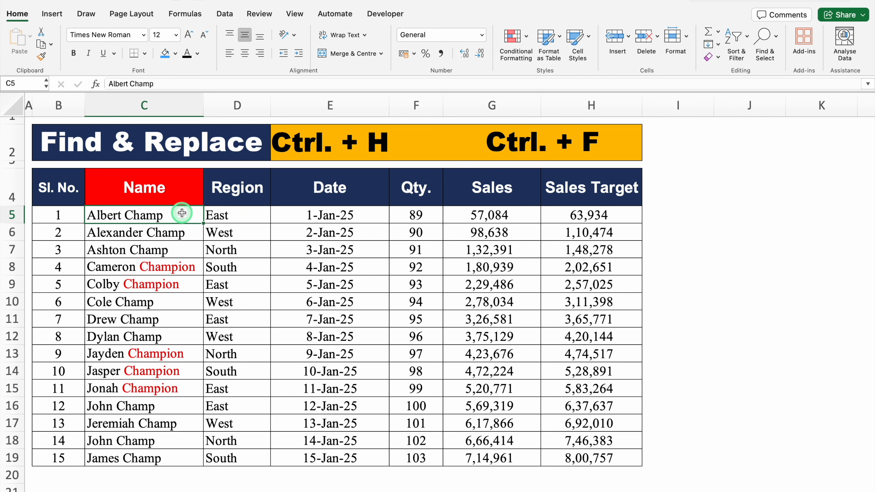
# - Replace every "Champion" with "Champ" throughout the sales table B4:H19 using Find & Replace
pyautogui.moveTo(182, 214); pyautogui.dragTo(174, 455)
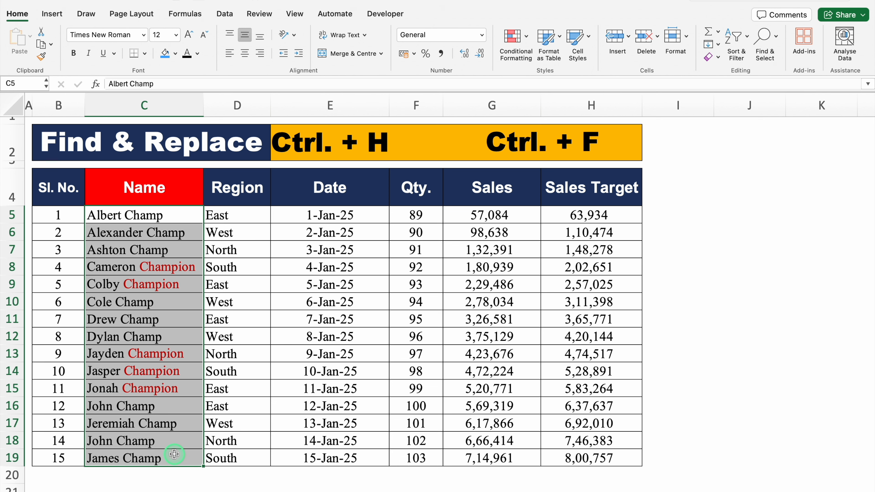
pyautogui.press('super+a')
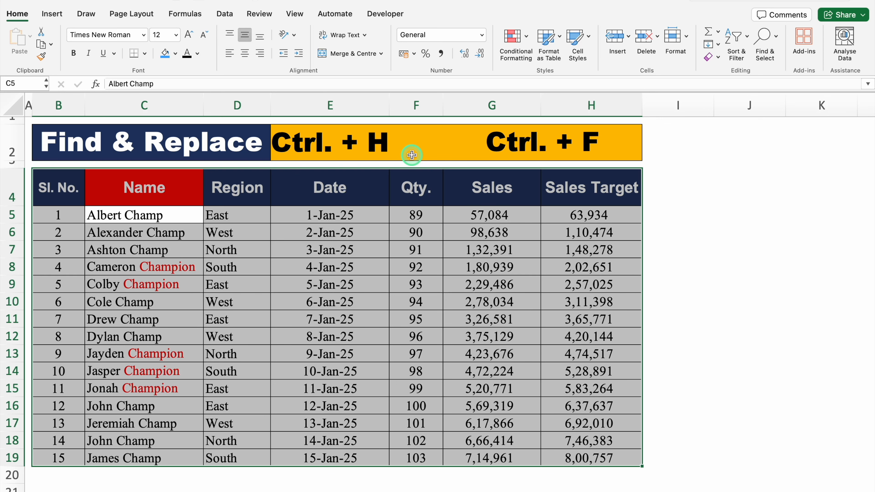
pyautogui.hotkey('ctrl', 'h')
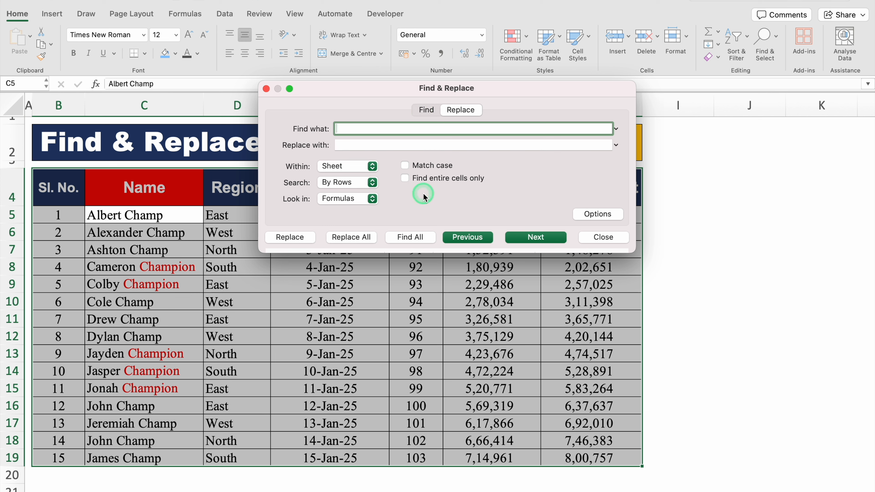
pyautogui.write('Champion')
pyautogui.press('Tab')
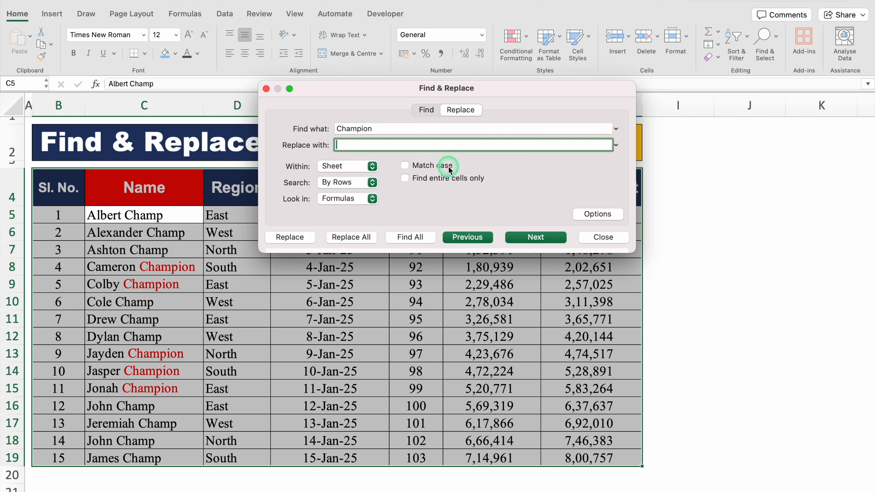
pyautogui.write('Champ')
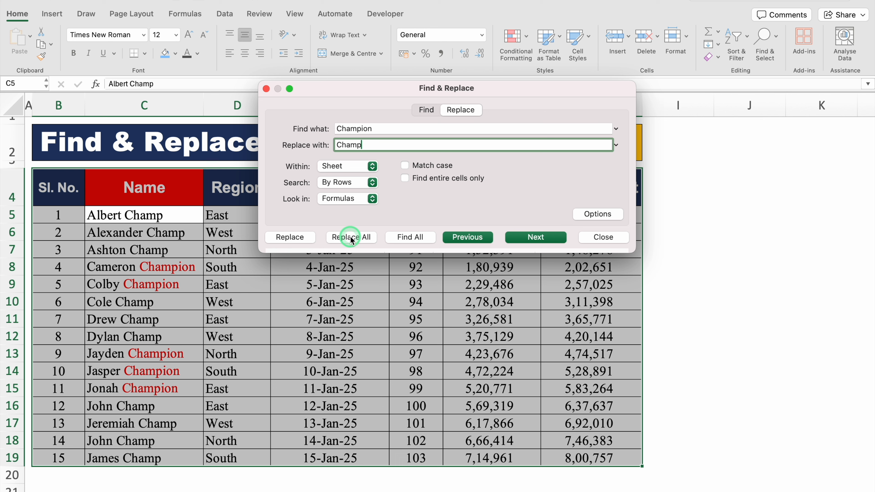
pyautogui.click(351, 238)
pyautogui.click(463, 189)
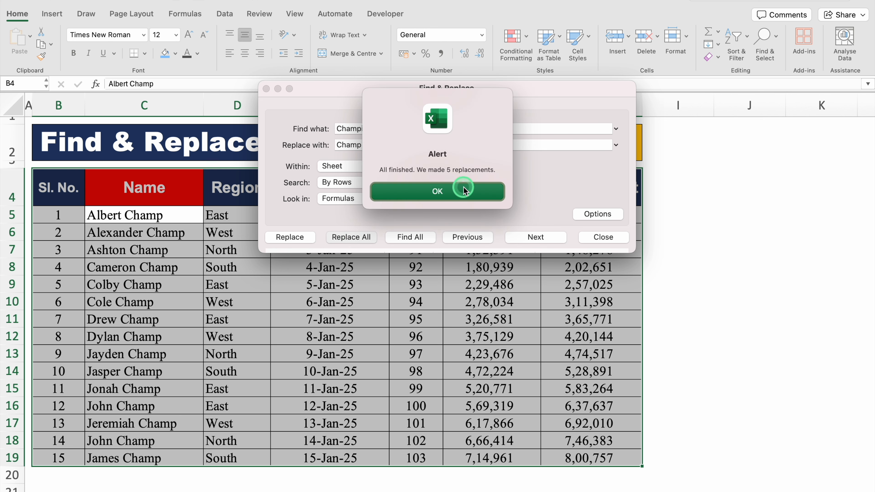
pyautogui.click(464, 191)
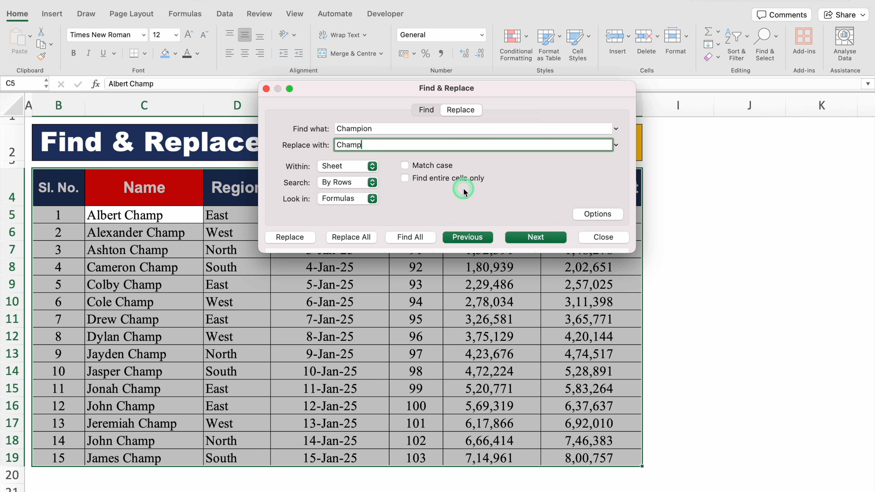
pyautogui.click(603, 237)
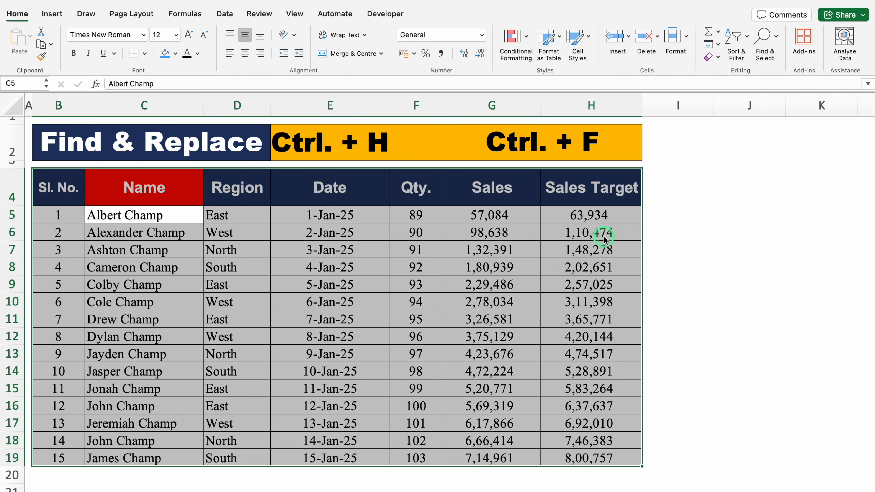
pyautogui.click(709, 231)
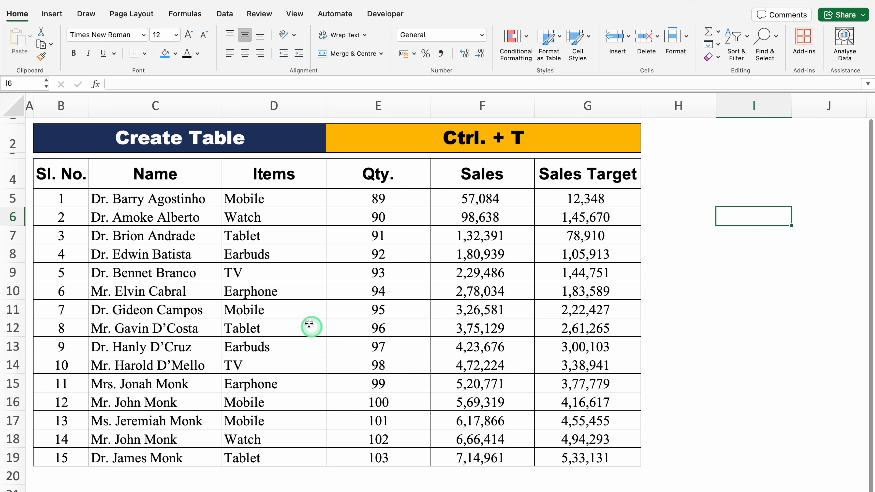
# - Convert the sales data in B4:G19 into a table with headers
pyautogui.click(287, 293)
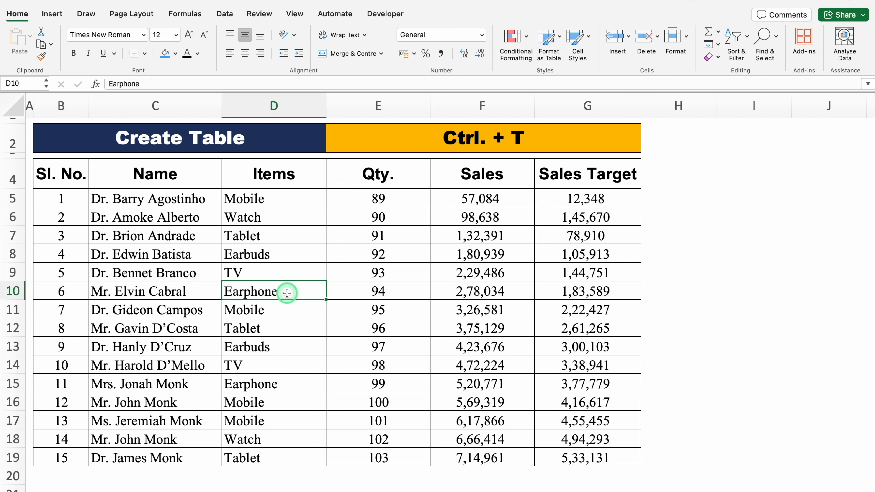
pyautogui.hotkey('ctrl', 't')
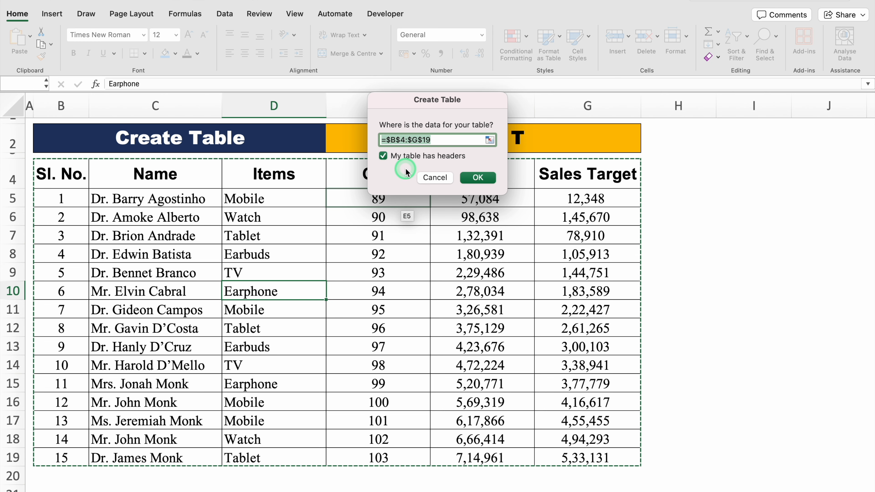
pyautogui.click(383, 157)
pyautogui.click(478, 177)
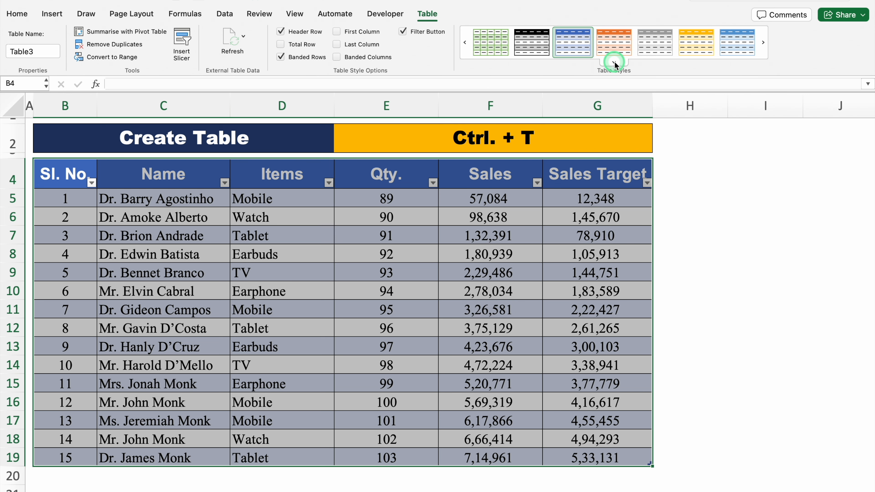
# - Apply the dark table style with an orange header and blue banded rows, and turn off the filter buttons
pyautogui.click(614, 62)
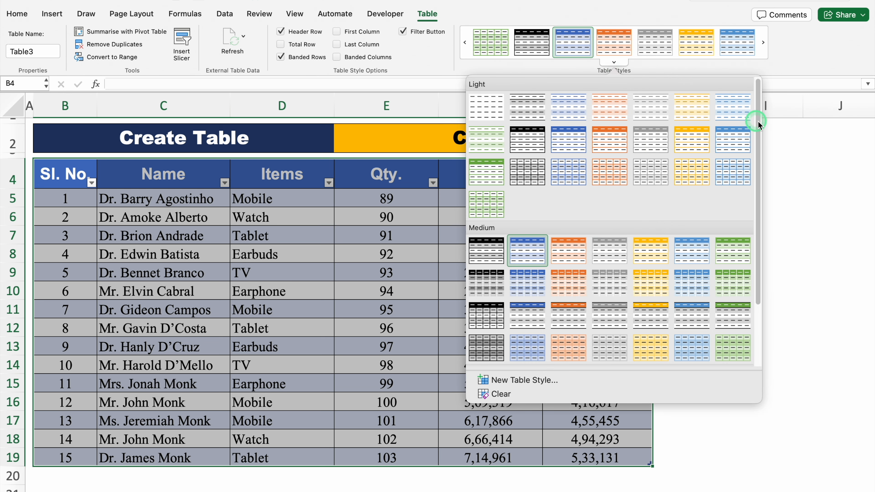
pyautogui.moveTo(759, 129); pyautogui.dragTo(759, 238)
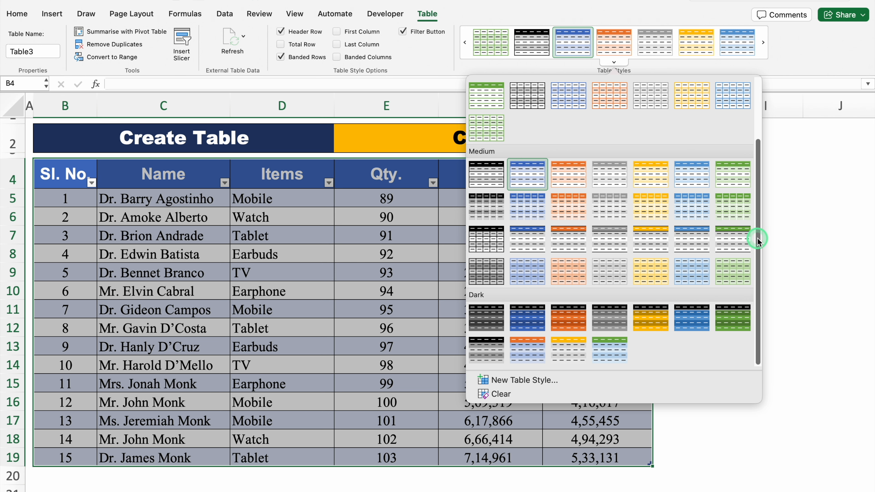
pyautogui.click(526, 353)
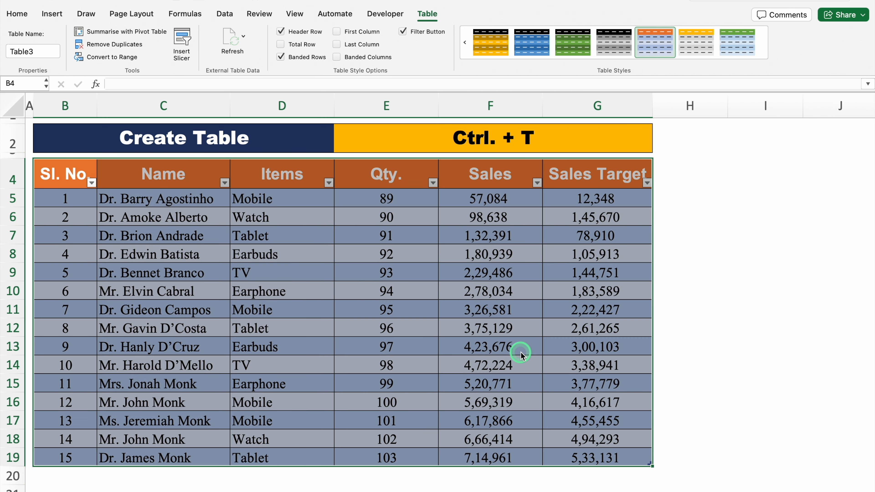
pyautogui.click(321, 239)
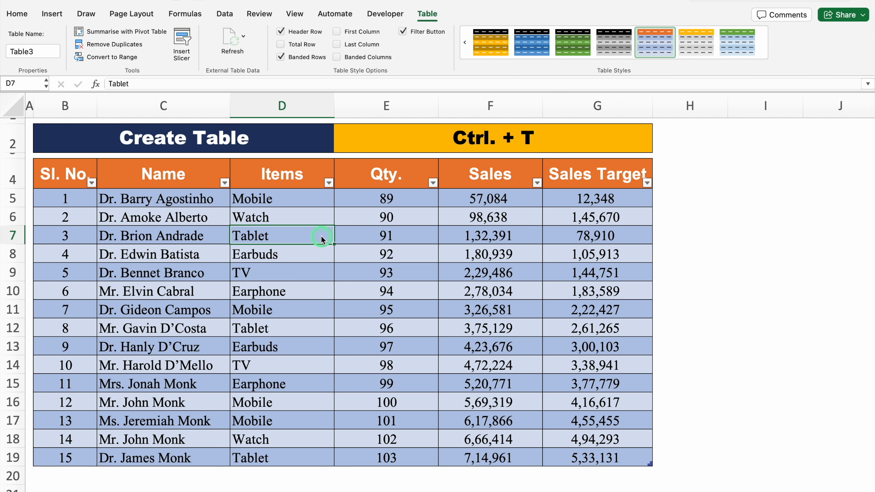
pyautogui.click(404, 33)
pyautogui.click(703, 203)
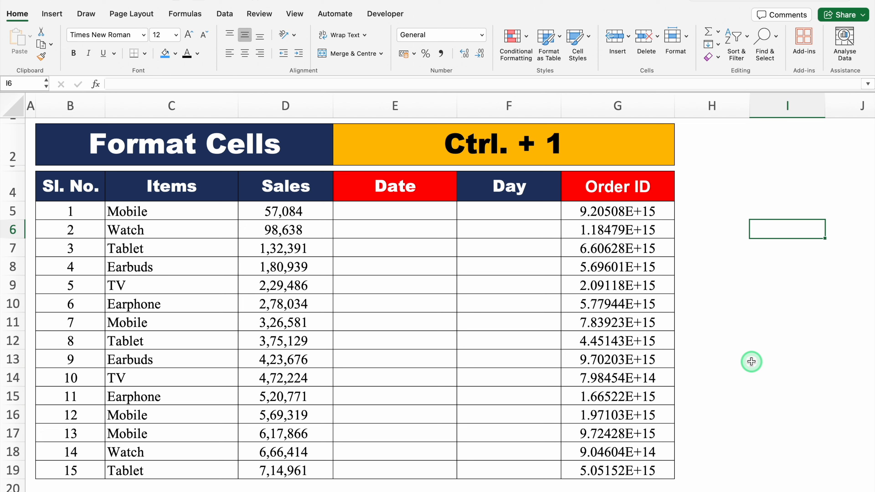
# - Enter 1/1/25 in the first Date cell, E5, and format it as an English (United States) date of type 14-Mar-12
pyautogui.click(397, 212)
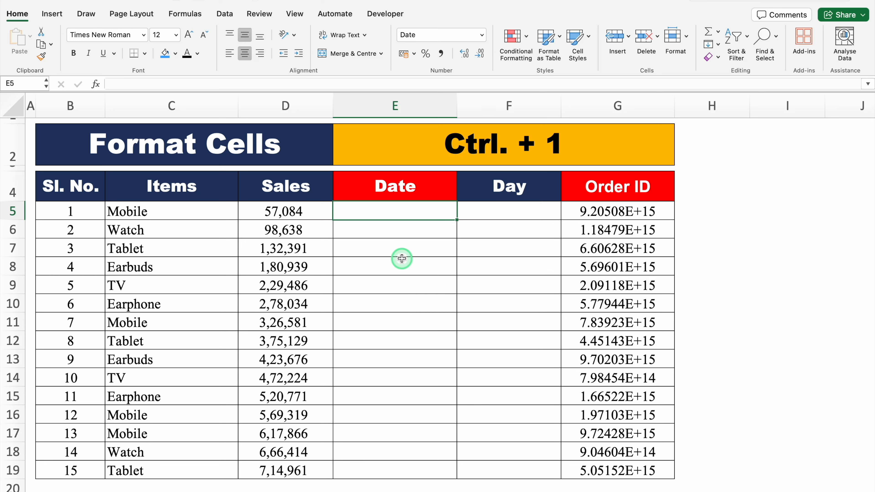
pyautogui.write('1/1/25')
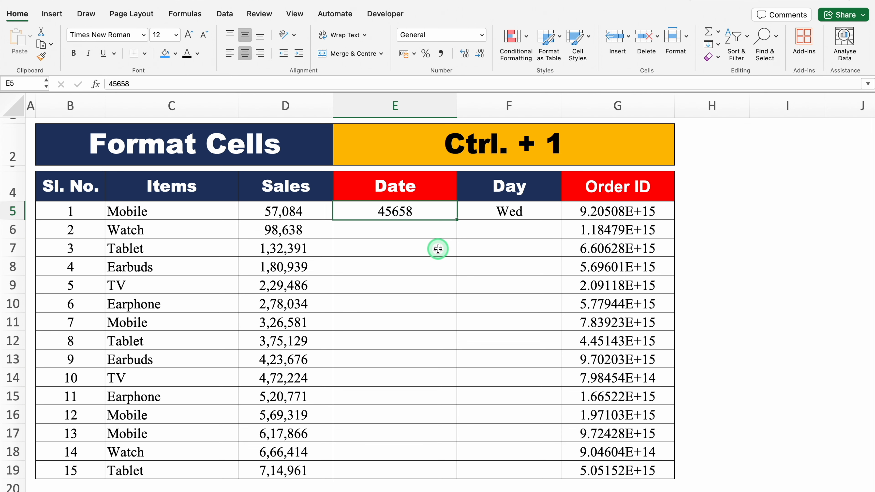
pyautogui.press('cmd+1')
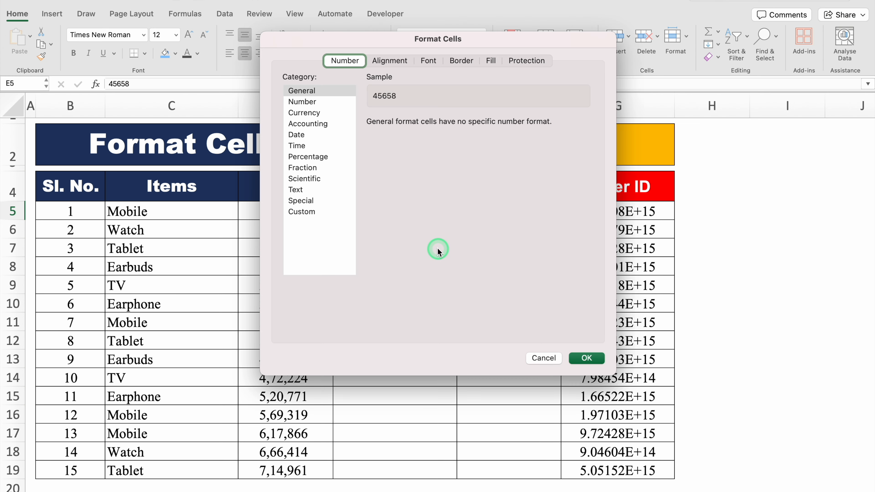
pyautogui.click(307, 135)
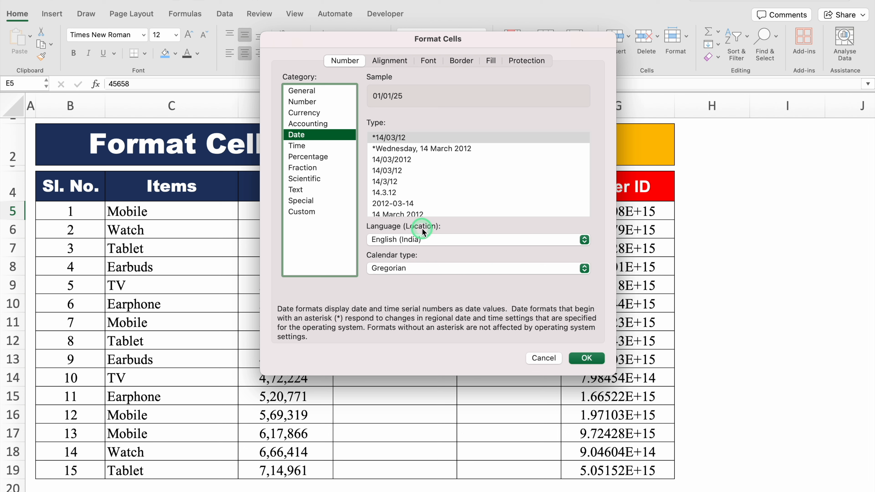
pyautogui.click(584, 240)
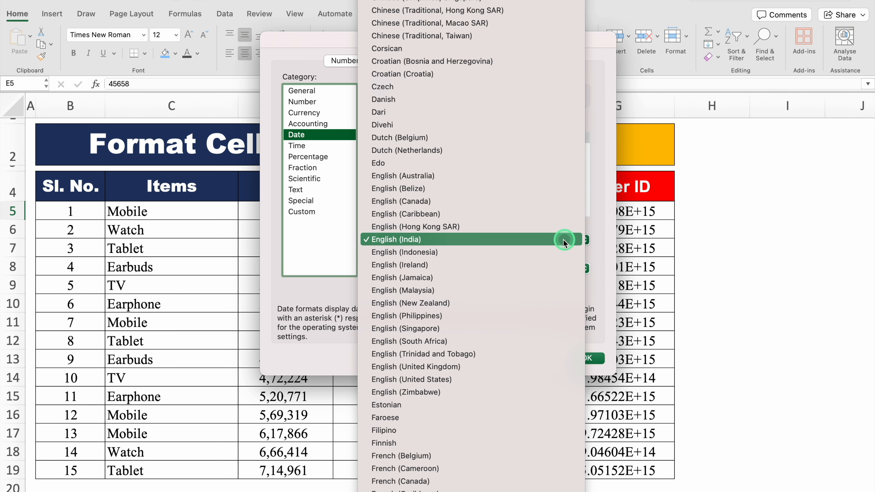
pyautogui.click(486, 380)
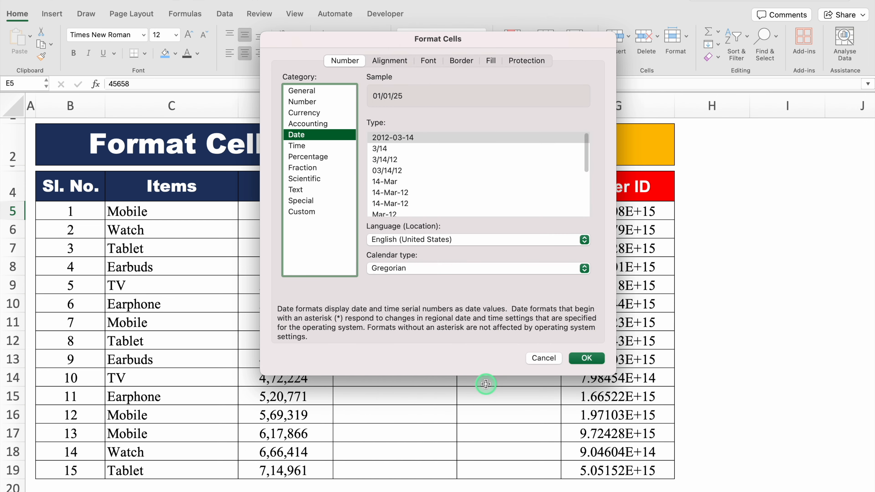
pyautogui.click(400, 193)
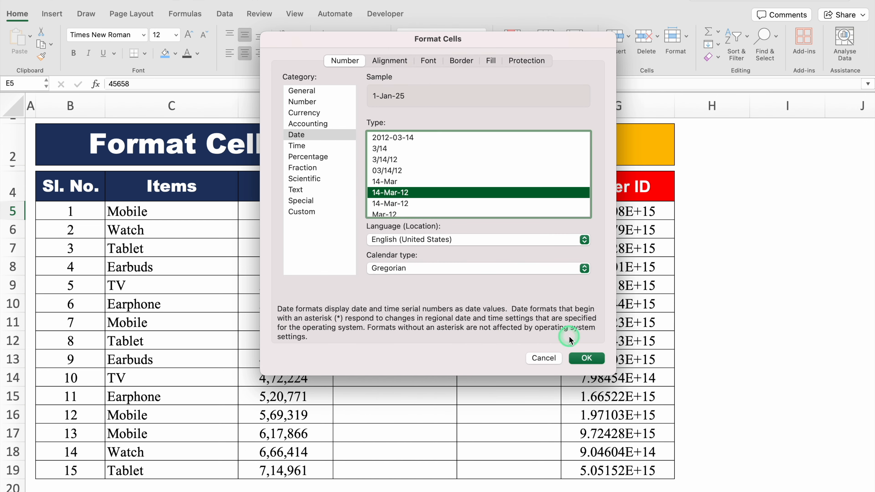
pyautogui.click(590, 359)
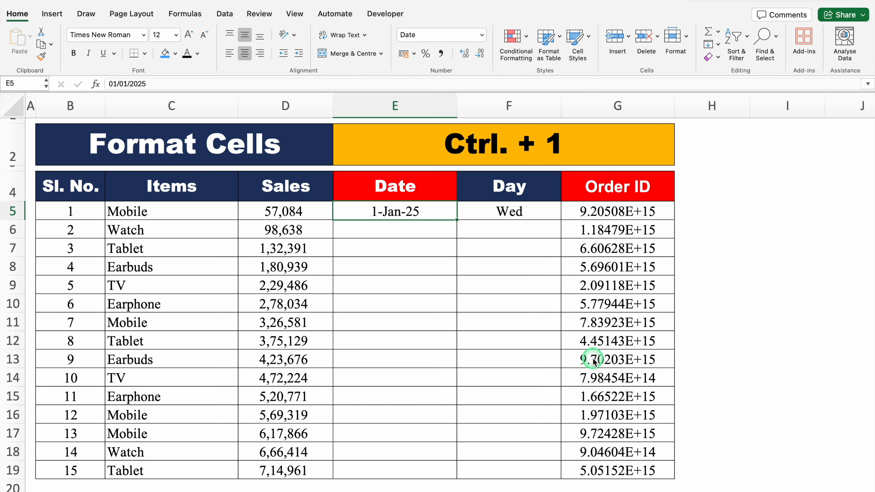
# - Fill the Date and Day columns down to row 19, and widen the Order ID column
pyautogui.doubleClick(457, 221)
pyautogui.click(598, 215)
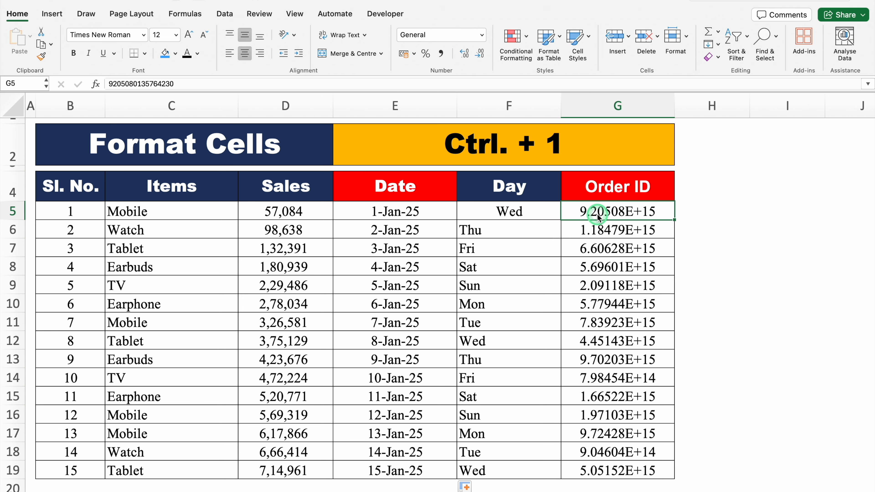
pyautogui.moveTo(675, 105); pyautogui.dragTo(780, 112)
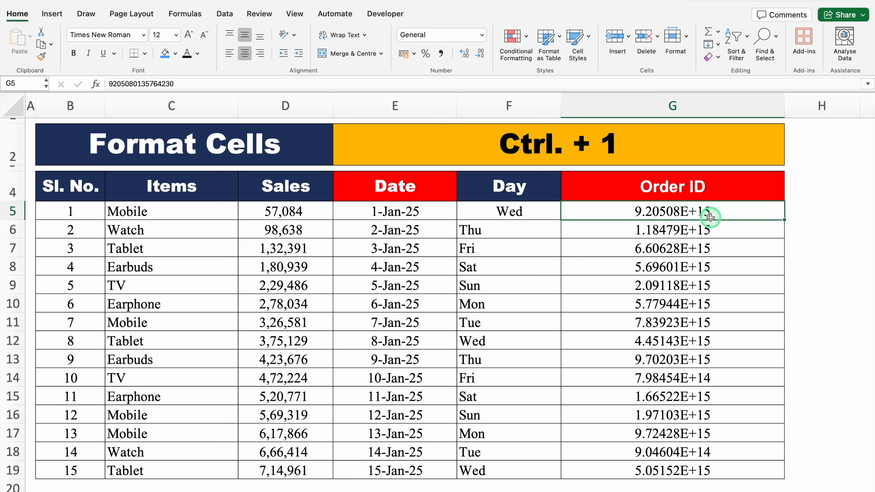
# - Extend the selection from the first Order ID to cover B5:G19, and from the first item to cover C5:G19
pyautogui.hotkey('ctrl', 'shift', 'Down')
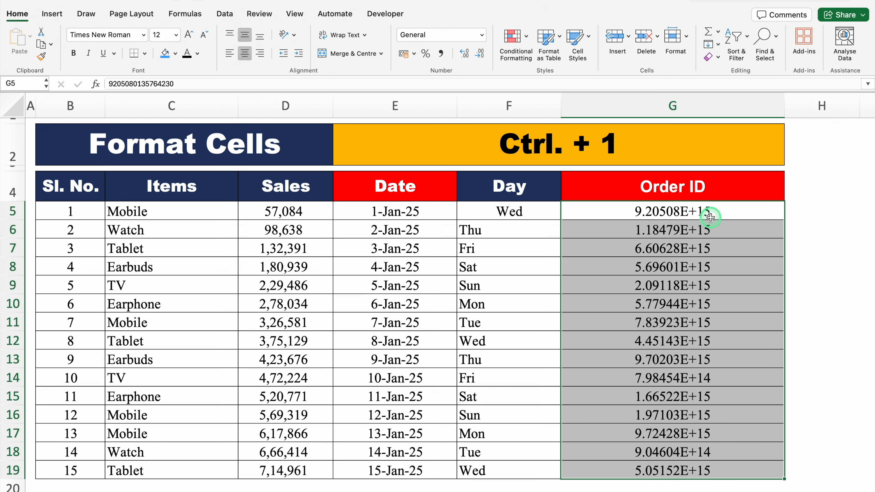
pyautogui.hotkey('ctrl', 'shift', 'Left')
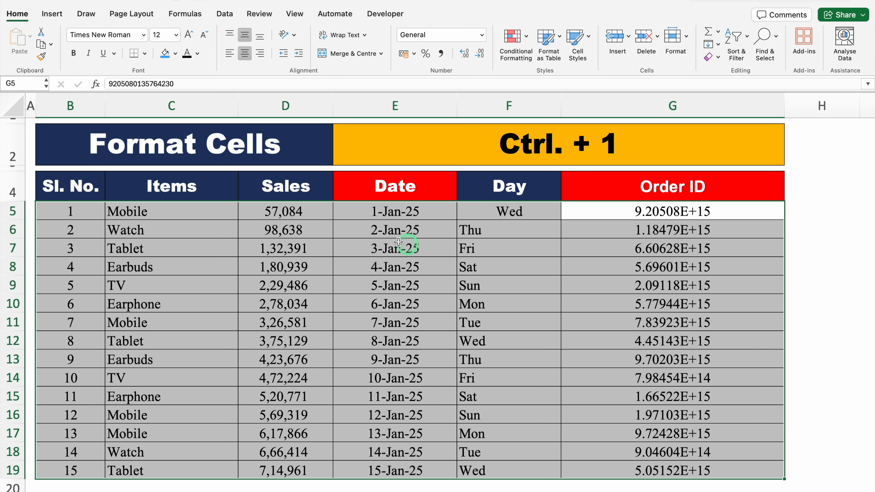
pyautogui.click(176, 211)
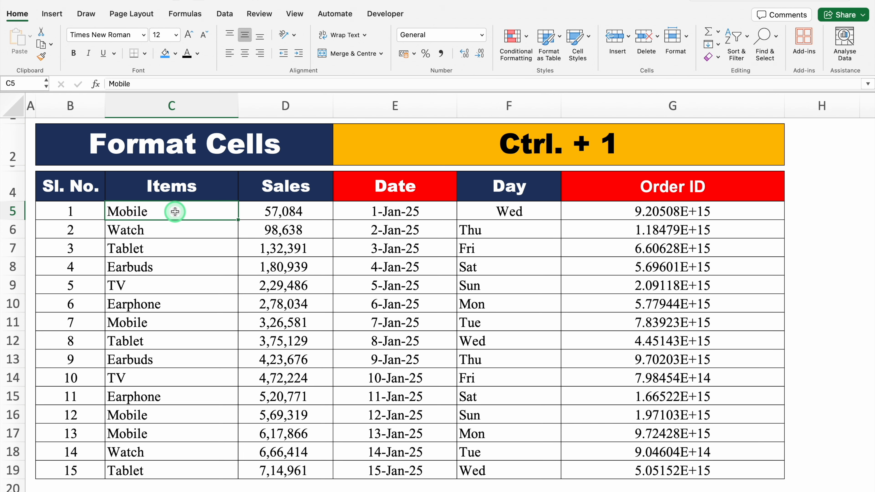
pyautogui.hotkey('ctrl', 'shift', 'Down')
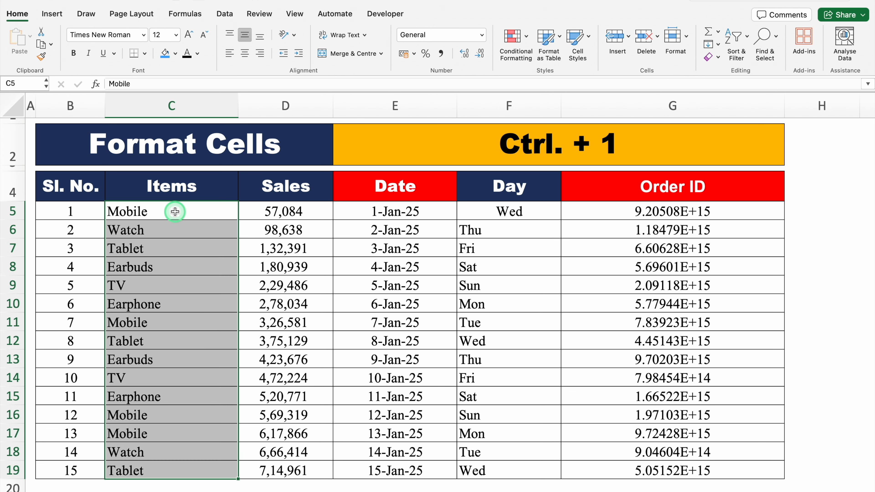
pyautogui.hotkey('ctrl', 'shift', 'Right')
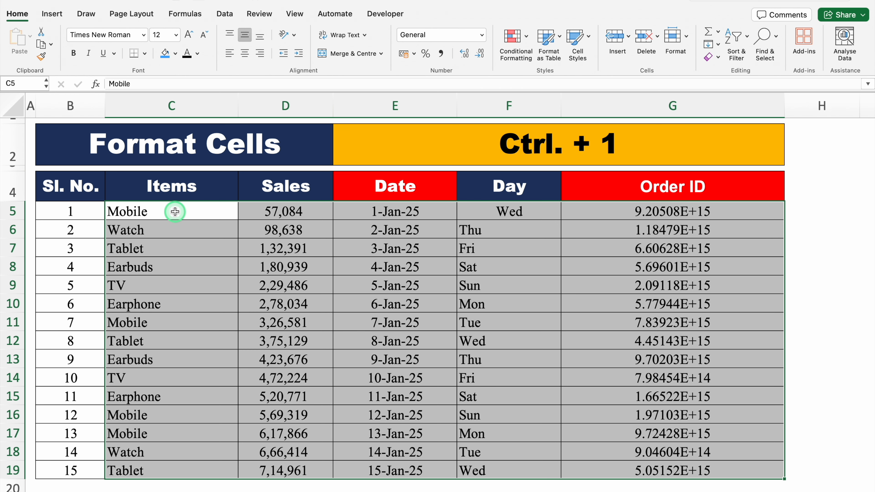
# - Format the Order ID values in G5:G19 as Number with 0 decimal places
pyautogui.click(607, 210)
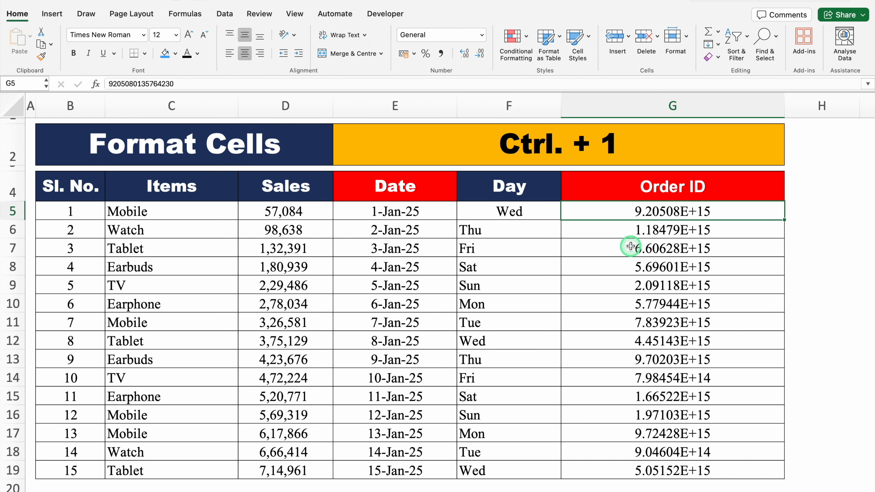
pyautogui.hotkey('ctrl', 'shift', 'Down')
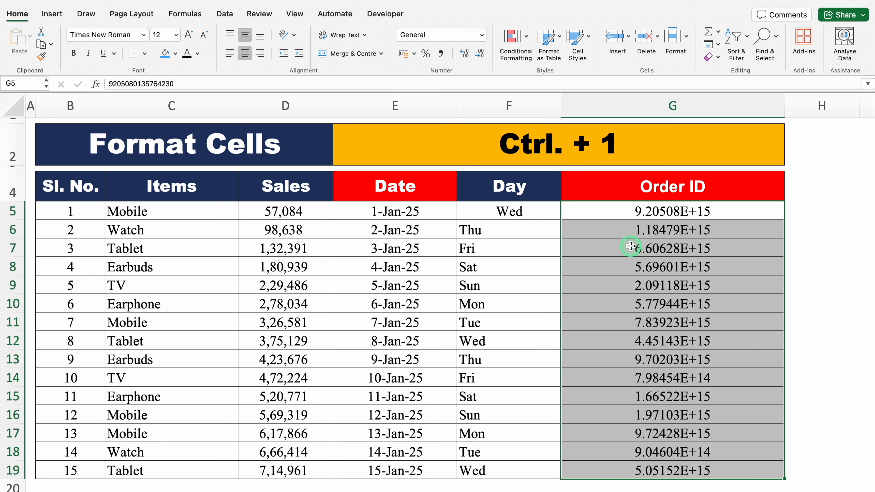
pyautogui.hotkey('ctrl', '1')
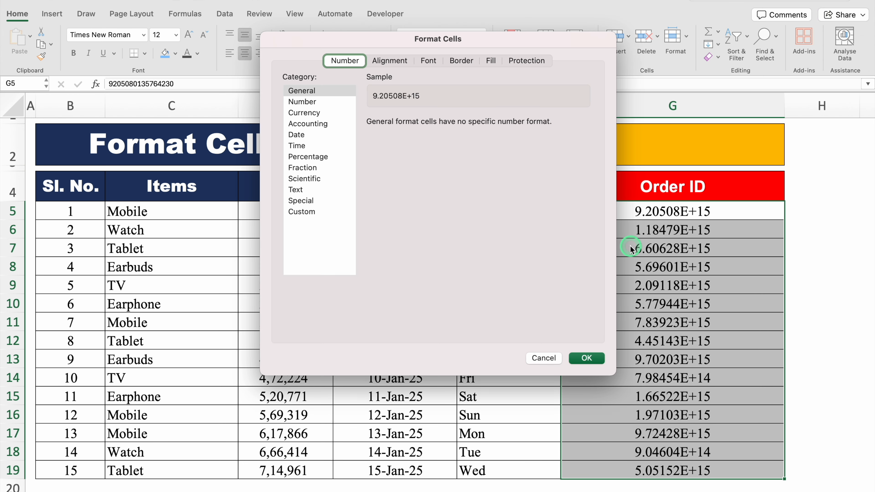
pyautogui.click(321, 91)
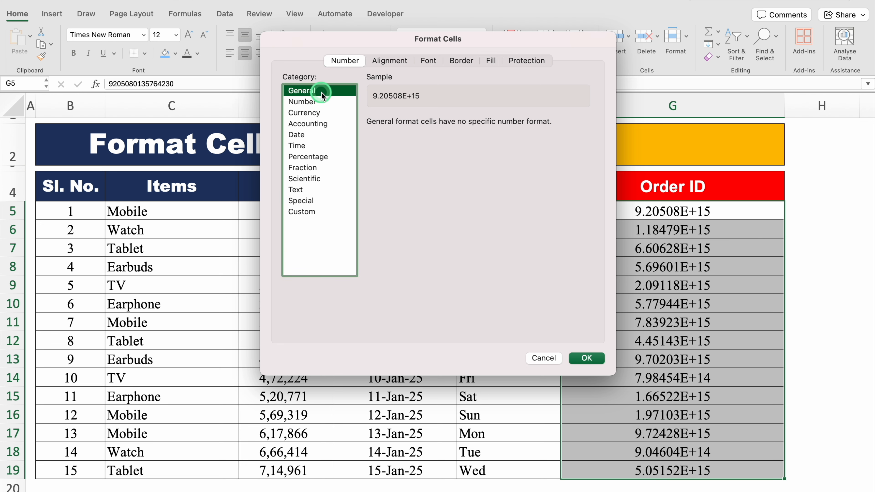
pyautogui.click(310, 103)
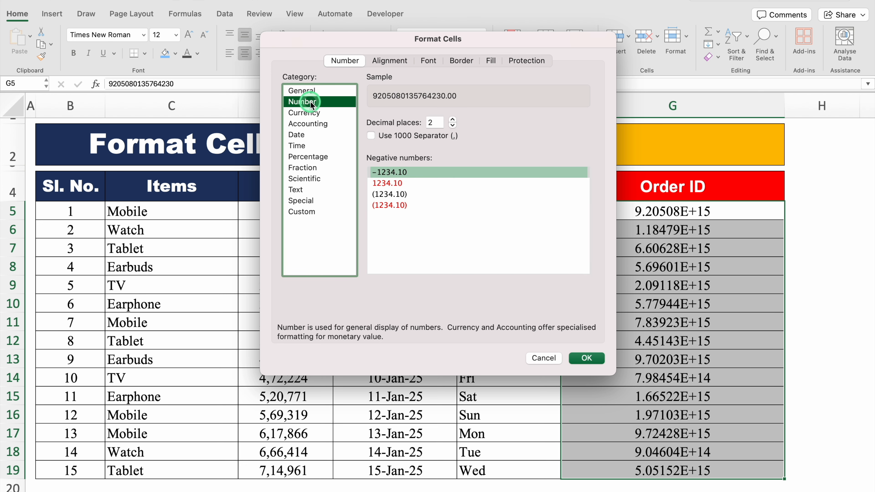
pyautogui.click(453, 126)
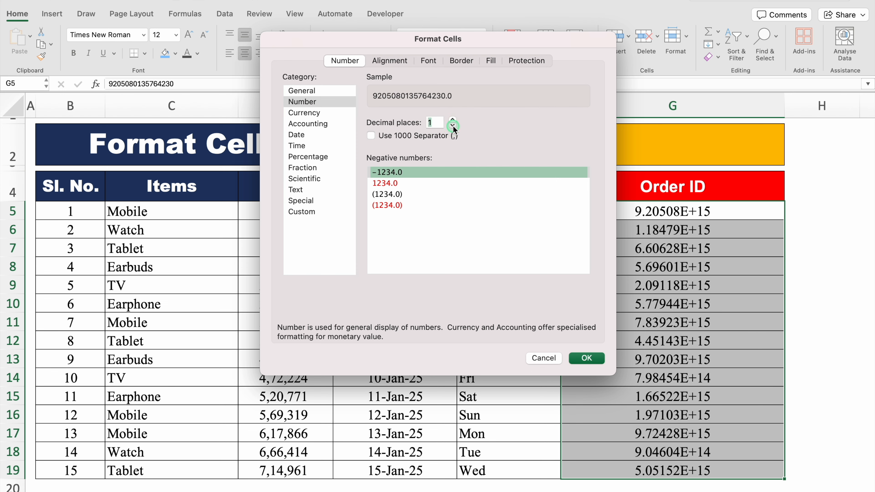
pyautogui.click(453, 127)
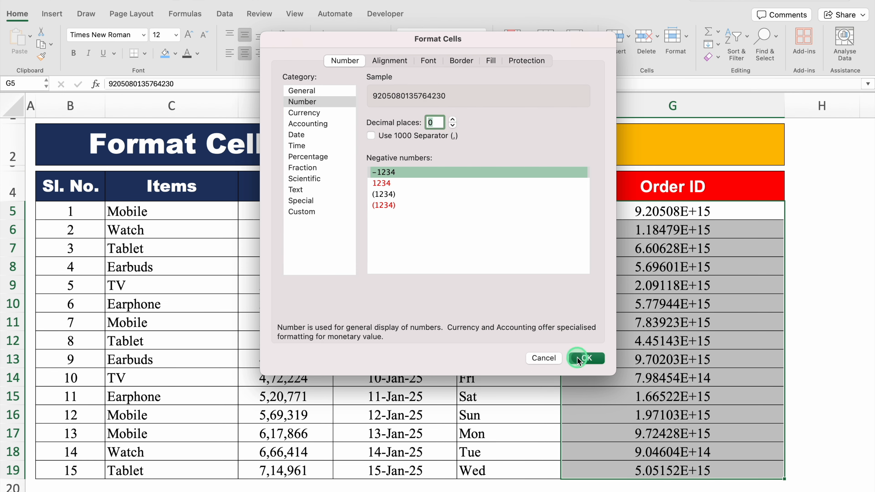
pyautogui.click(586, 359)
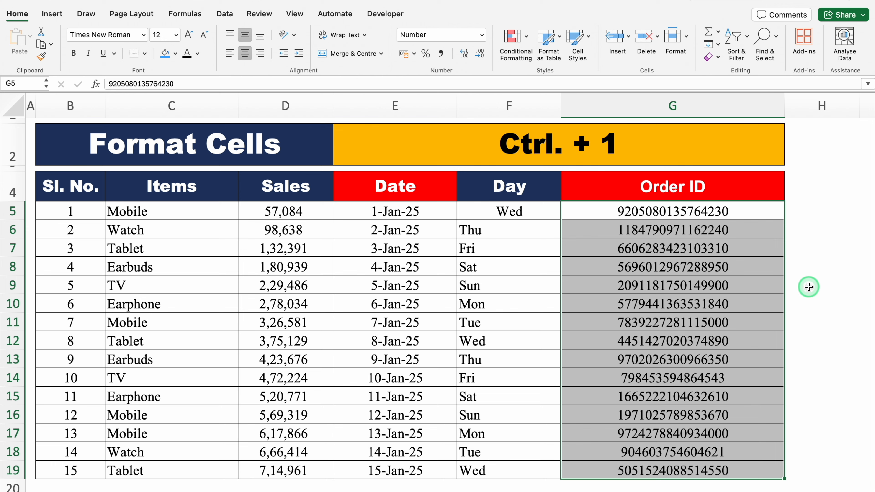
pyautogui.click(810, 287)
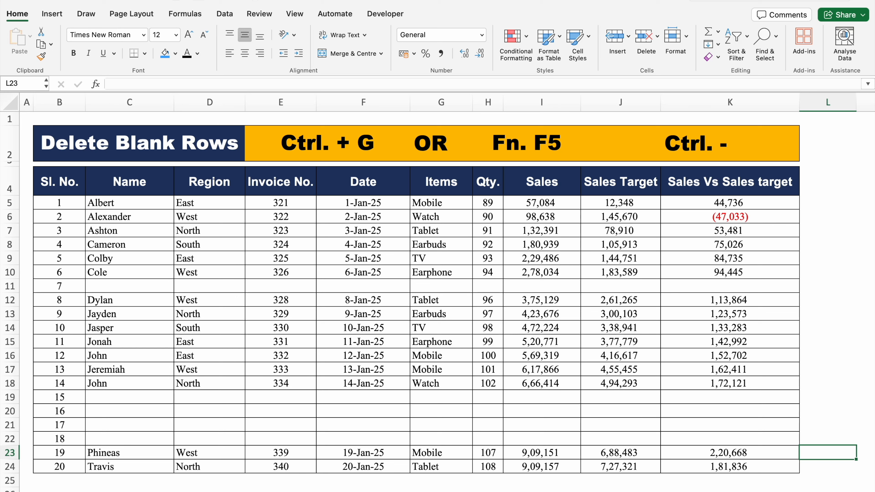
# - Select all blank cells in the data table B4:K24 using Go To Special with the Blanks option
pyautogui.click(203, 239)
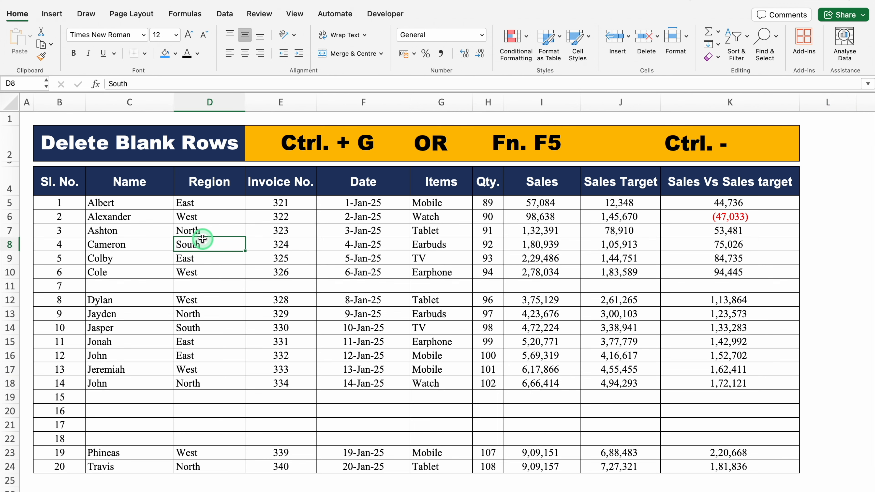
pyautogui.press('super+a')
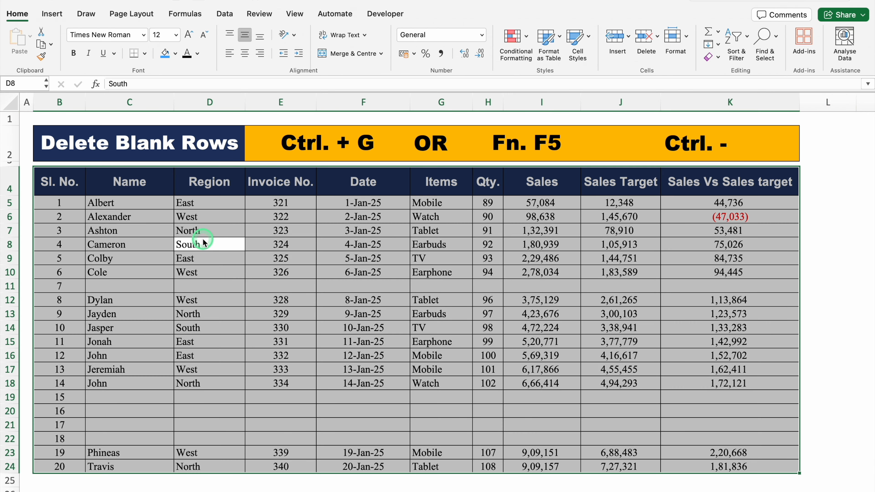
pyautogui.hotkey('ctrl', 'g')
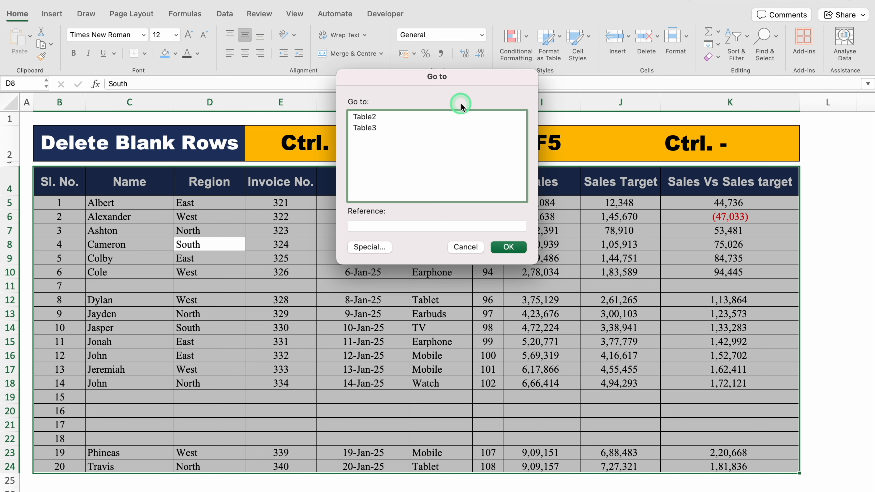
pyautogui.click(374, 248)
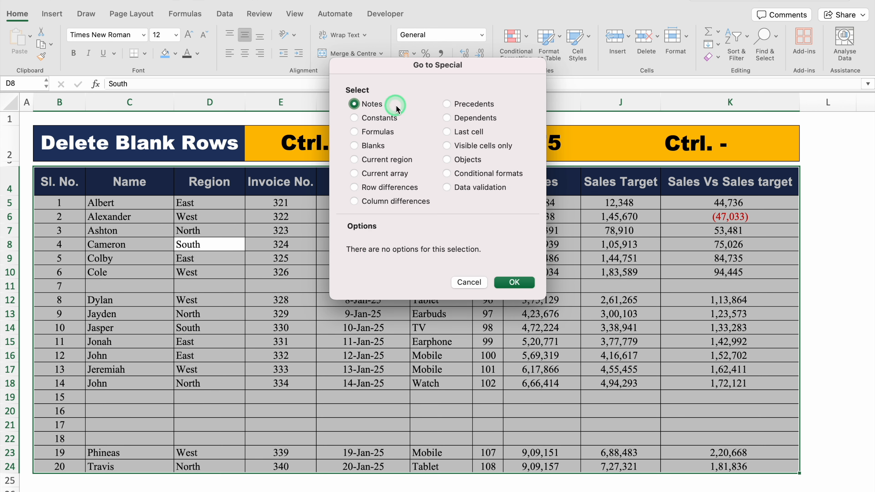
pyautogui.click(354, 146)
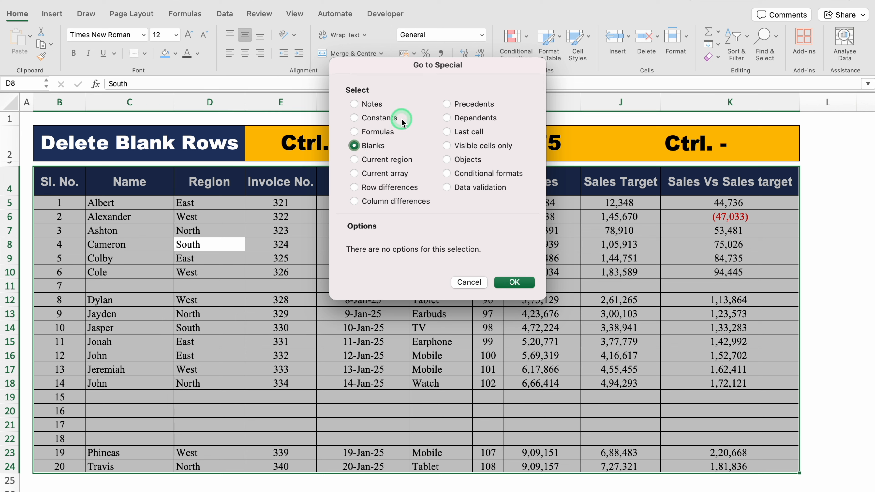
pyautogui.click(515, 282)
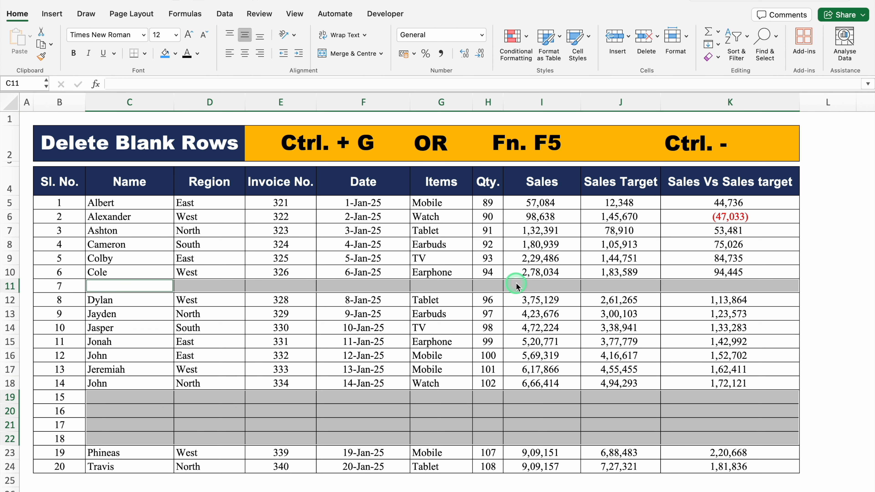
# - Delete the entire rows containing the selected blank cells
pyautogui.hotkey('ctrl', '-')
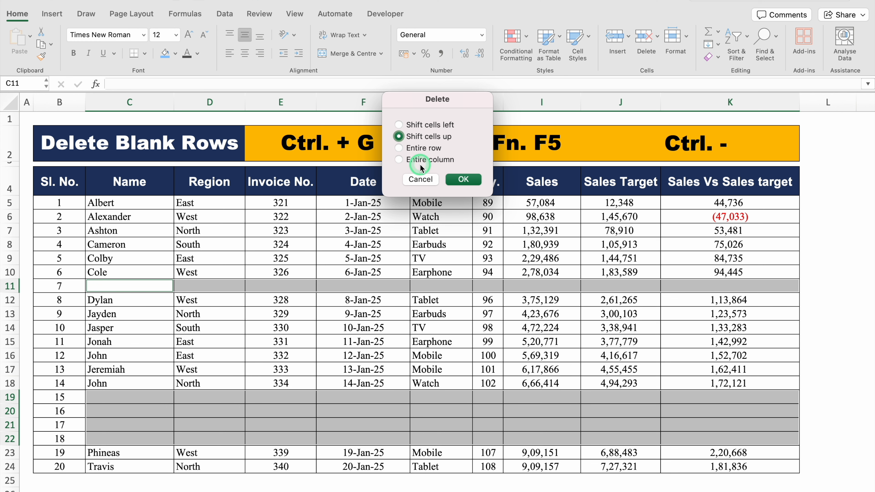
pyautogui.click(399, 149)
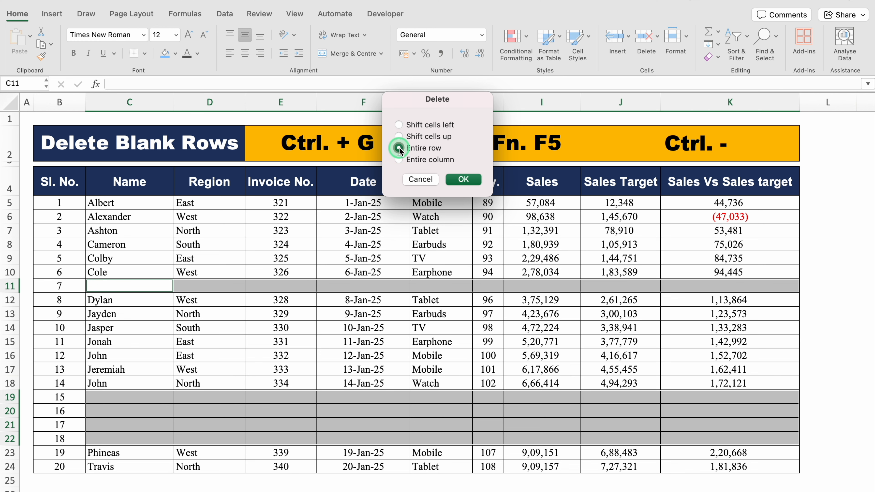
pyautogui.click(463, 179)
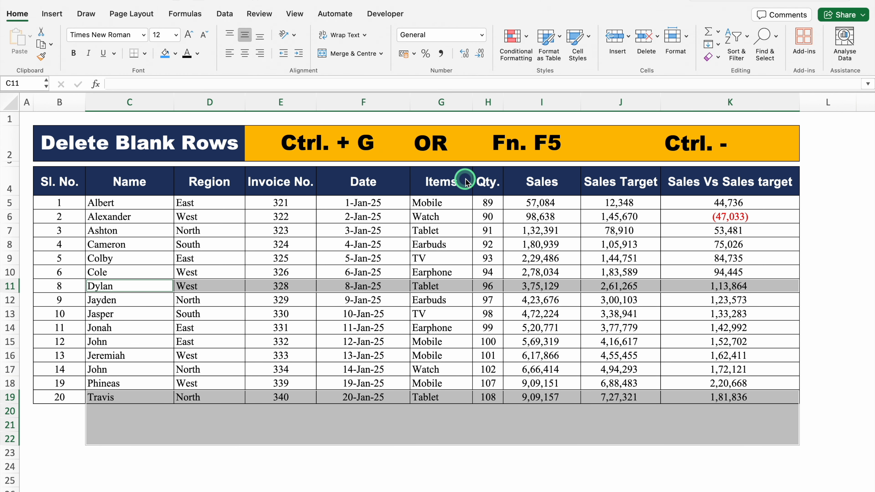
pyautogui.click(257, 449)
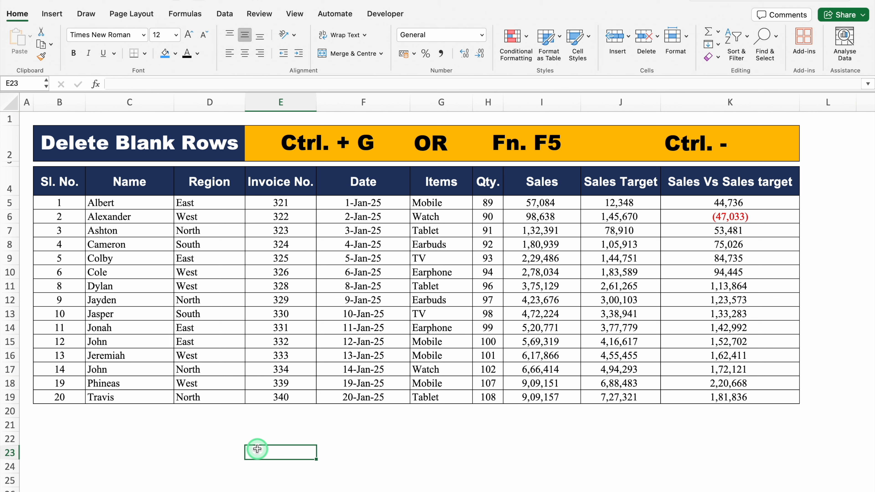
# - Renumber the Sl. No. column from 1 to 15 by filling the series from the first cells down to row 19
pyautogui.moveTo(73, 203); pyautogui.dragTo(73, 214)
pyautogui.doubleClick(84, 224)
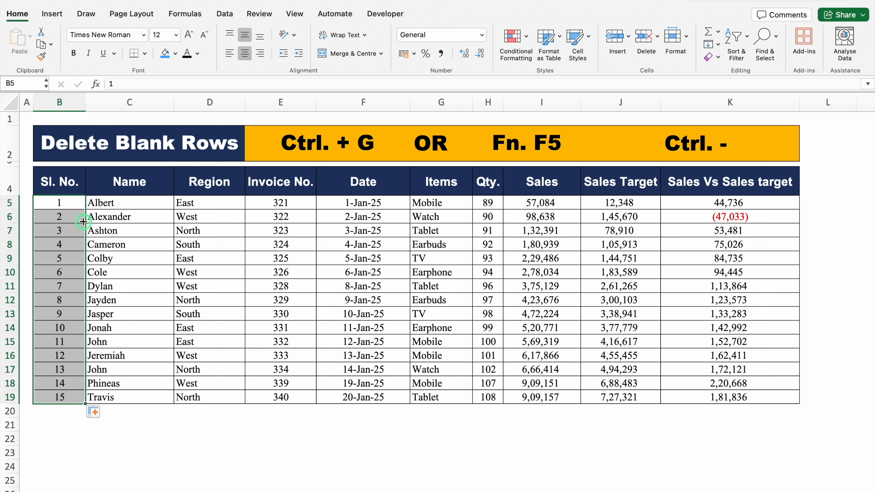
pyautogui.click(180, 436)
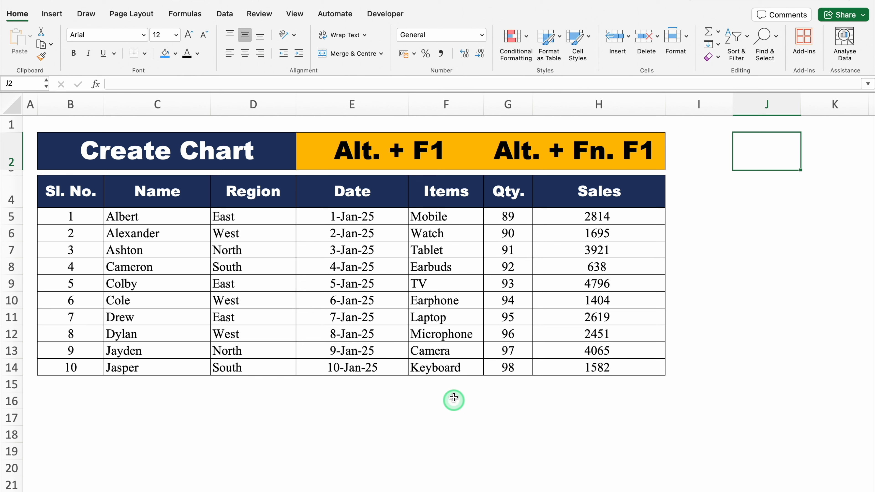
# - Insert a default column chart from the item names in F5:F14 and the sales values in H5:H14
pyautogui.click(454, 217)
pyautogui.click(461, 244)
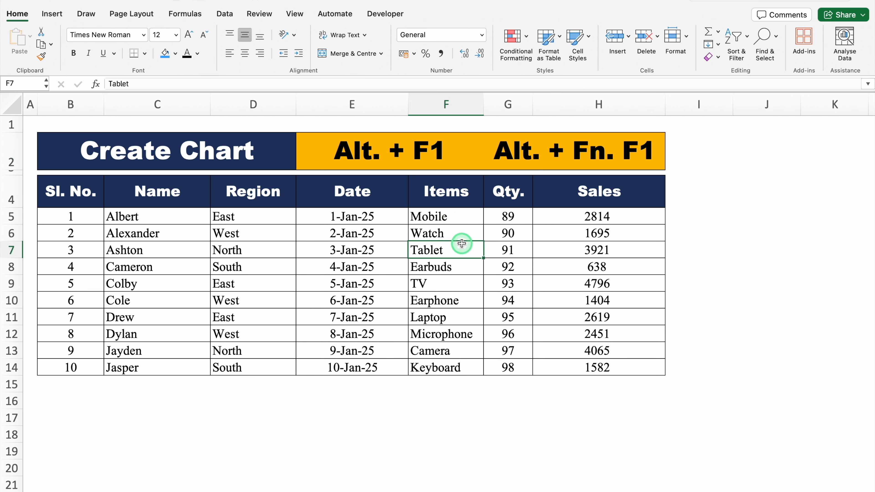
pyautogui.click(448, 214)
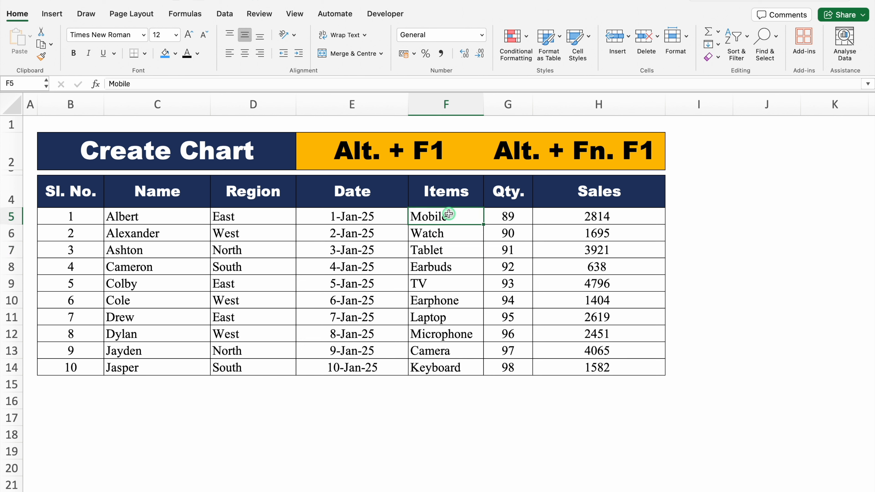
pyautogui.moveTo(448, 214); pyautogui.dragTo(461, 364)
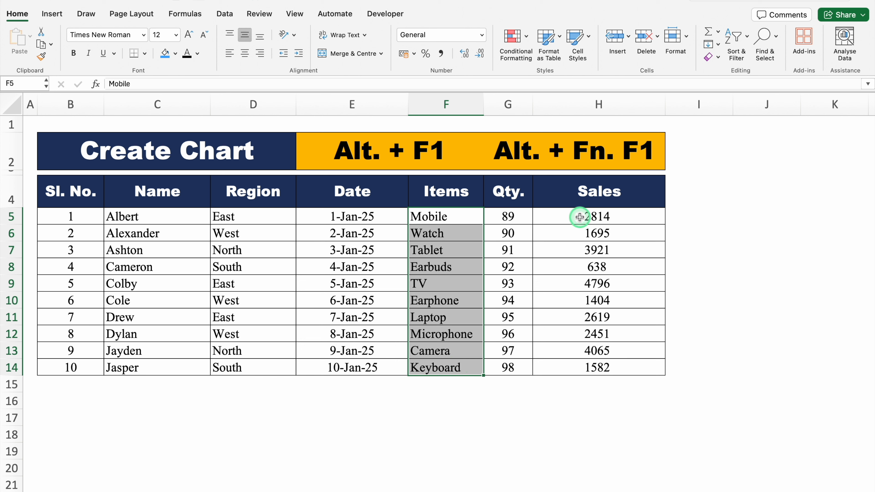
pyautogui.moveTo(580, 217); pyautogui.dragTo(586, 364)
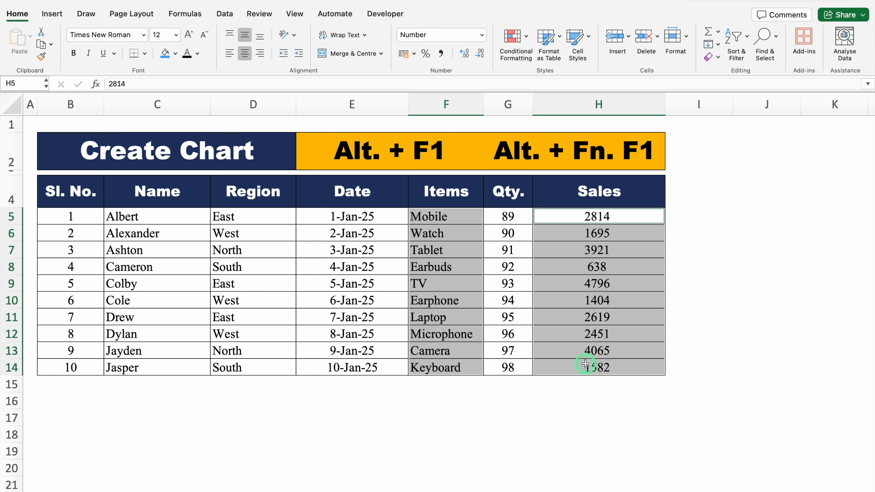
pyautogui.hotkey('alt', 'F1')
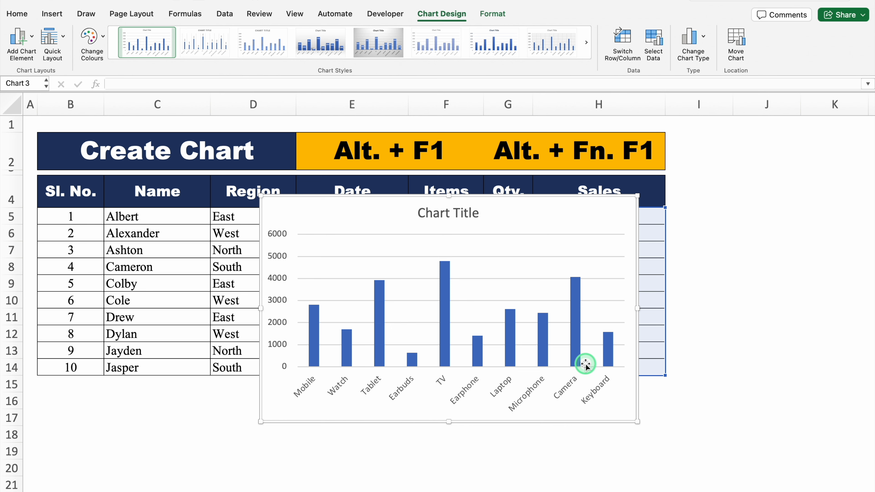
# - Apply the dark grey gradient chart style and delete the chart title
pyautogui.click(356, 65)
pyautogui.click(213, 233)
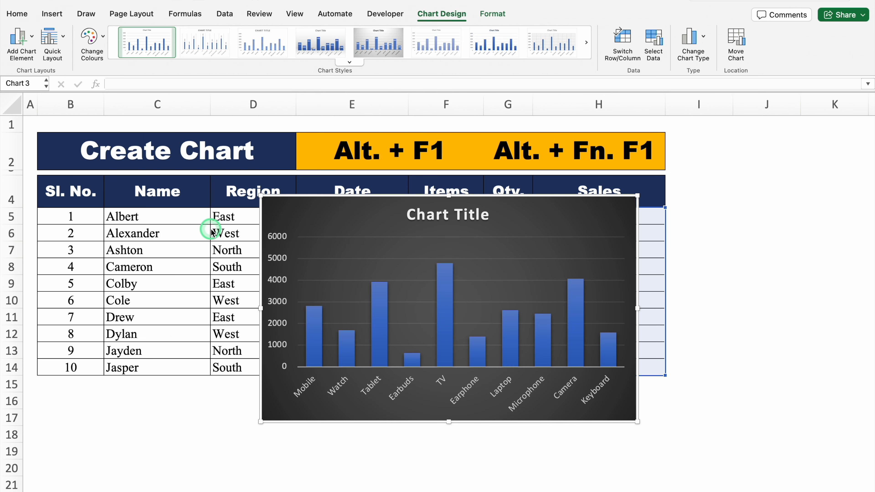
pyautogui.click(479, 220)
pyautogui.click(480, 228)
pyautogui.click(478, 223)
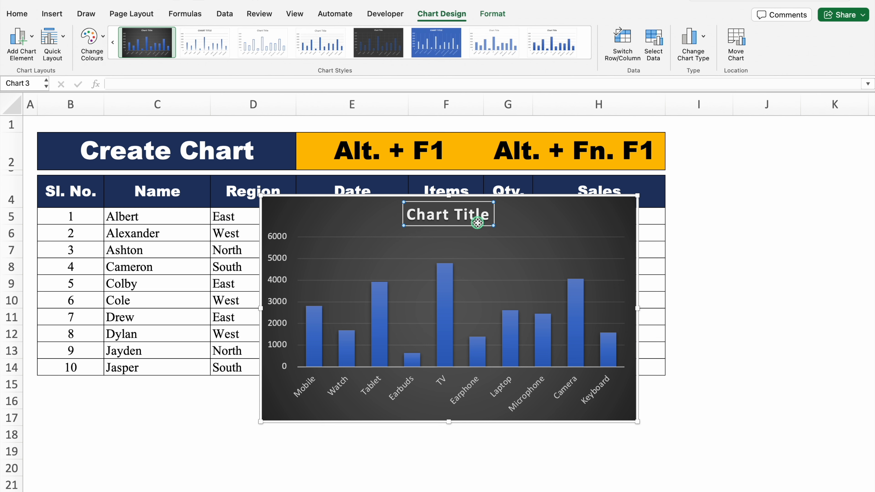
pyautogui.click(478, 222)
pyautogui.press('Delete')
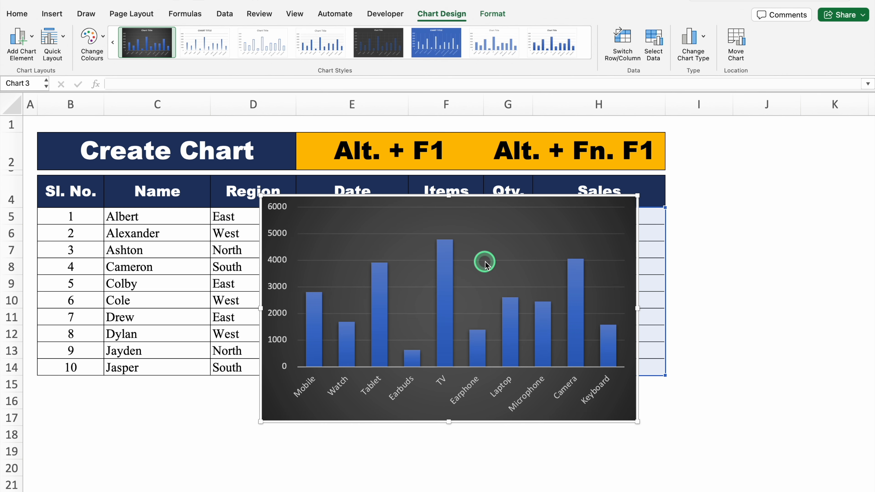
pyautogui.click(504, 238)
pyautogui.click(504, 237)
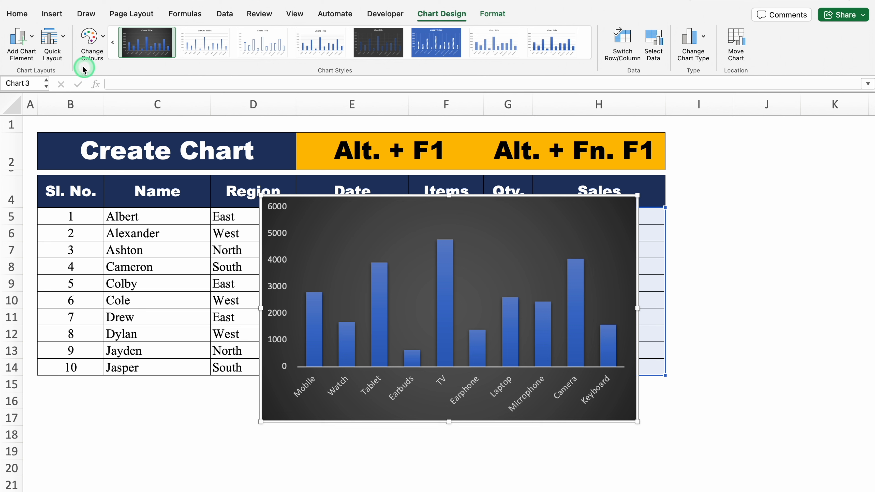
# - Add centred data labels to the chart's columns
pyautogui.click(32, 42)
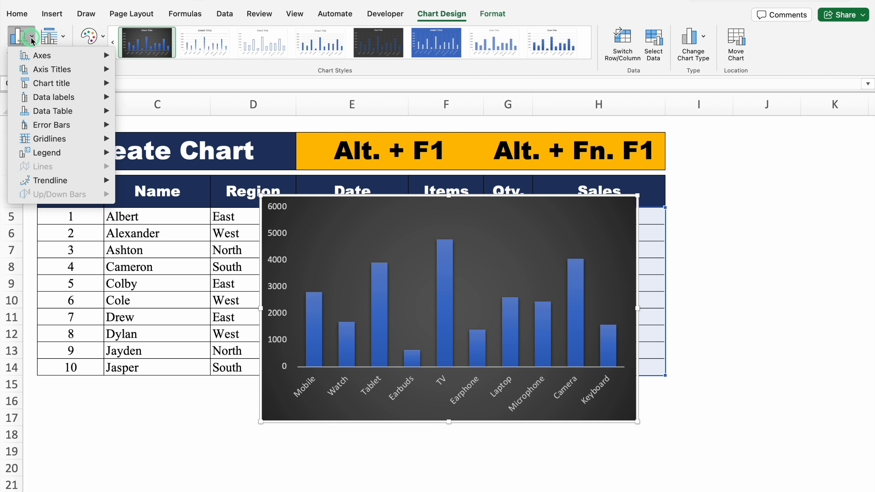
pyautogui.click(74, 83)
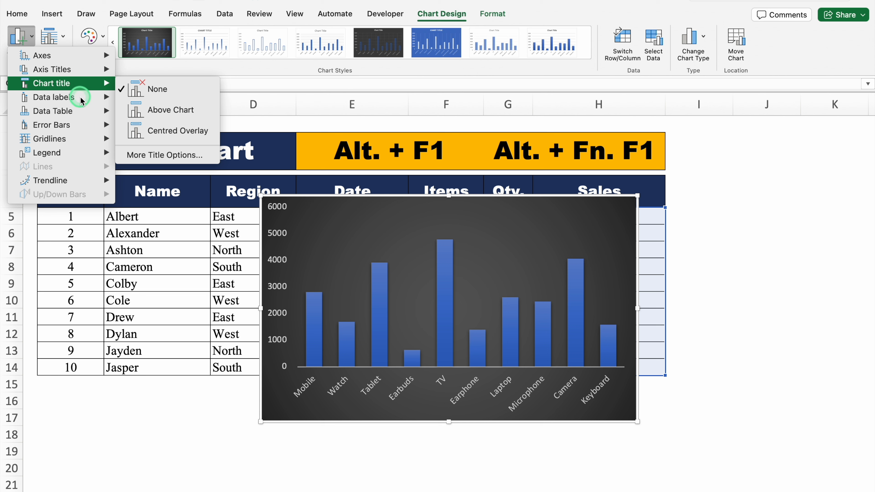
pyautogui.moveTo(103, 98)
pyautogui.click(151, 119)
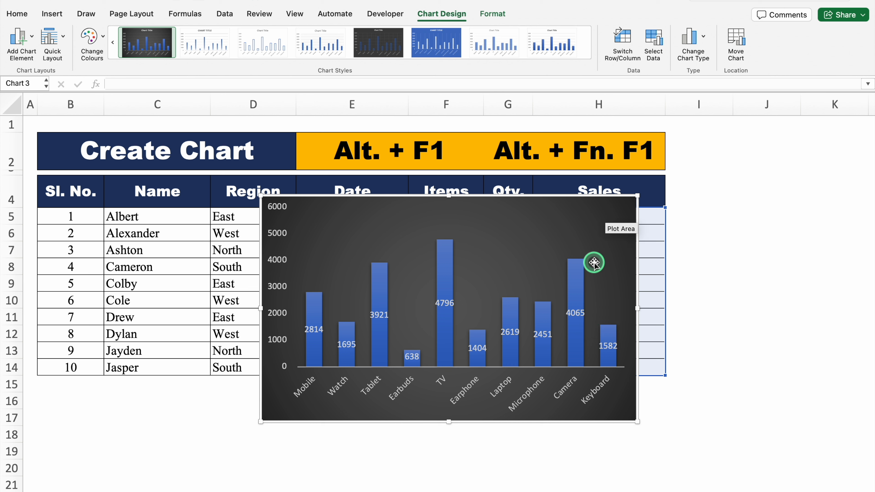
# - Change the column chart to a 3D Pie chart
pyautogui.click(705, 38)
pyautogui.moveTo(721, 84)
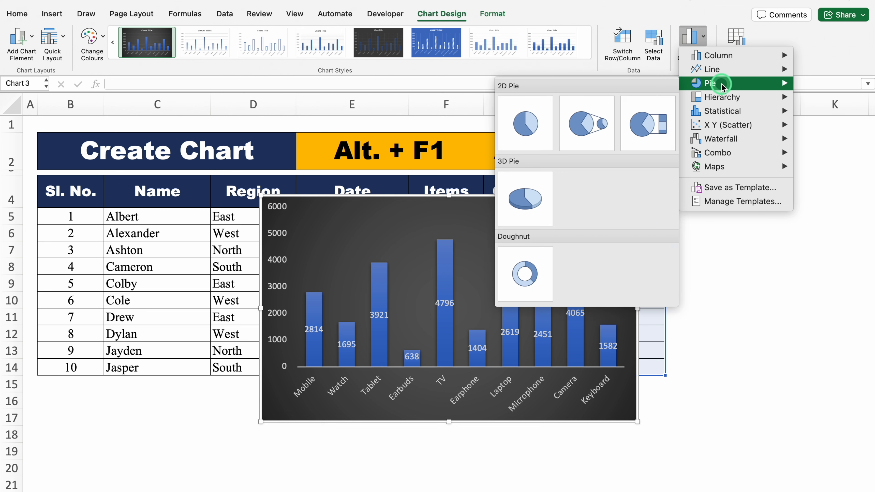
pyautogui.click(518, 198)
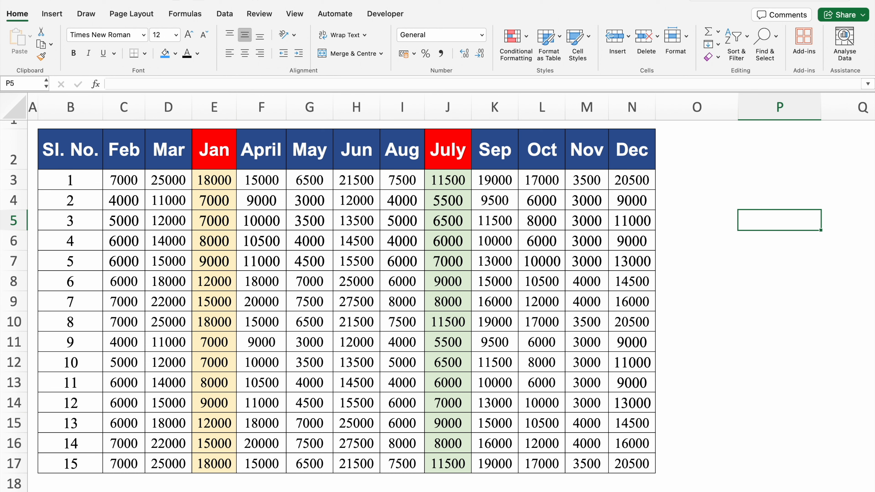
# - Move the Jan column E2:E17 in front of Feb, inserting it at C2:C17 and shifting the other months along
pyautogui.click(221, 154)
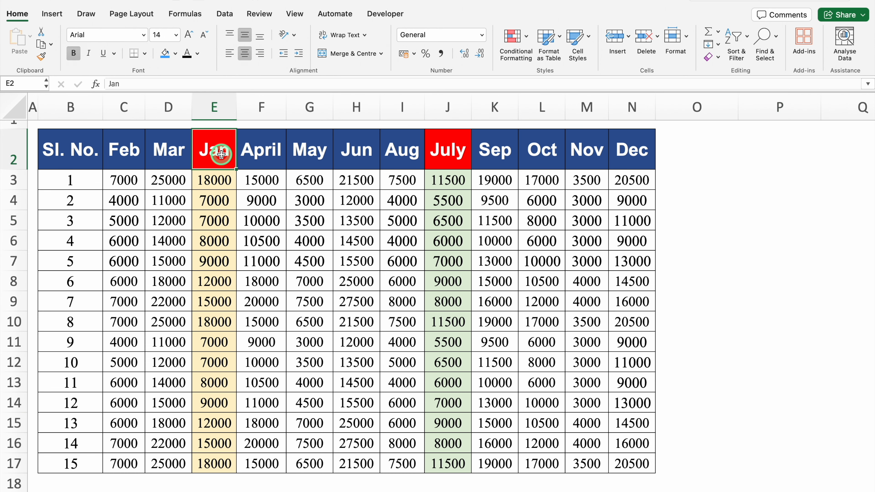
pyautogui.hotkey('ctrl', 'shift', 'Down')
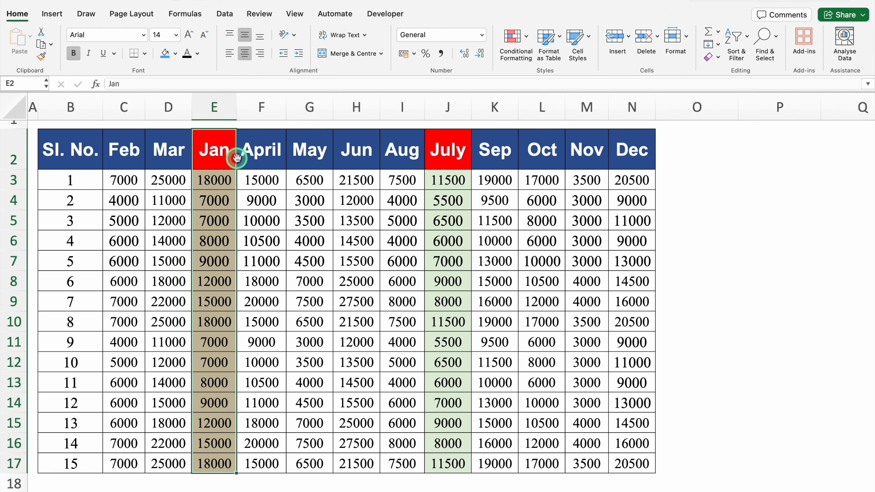
pyautogui.moveTo(237, 158); pyautogui.dragTo(111, 155)
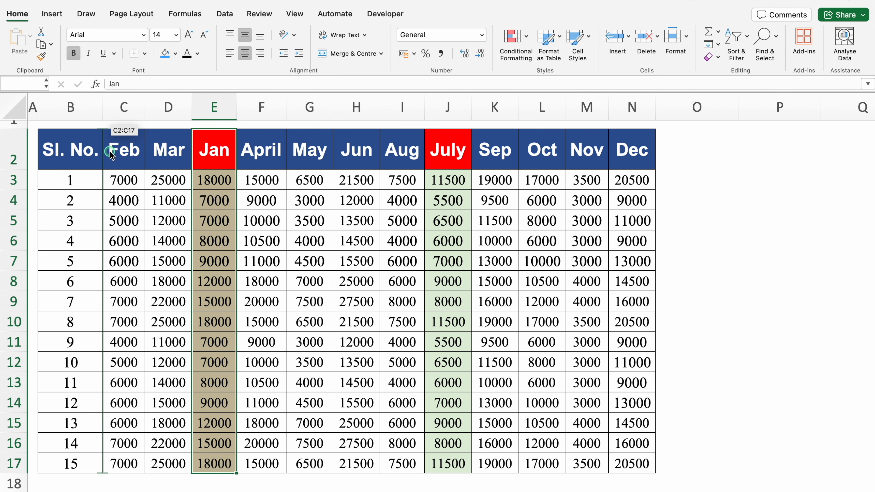
pyautogui.moveTo(111, 155); pyautogui.dragTo(111, 155)
pyautogui.moveTo(111, 155); pyautogui.dragTo(111, 155)
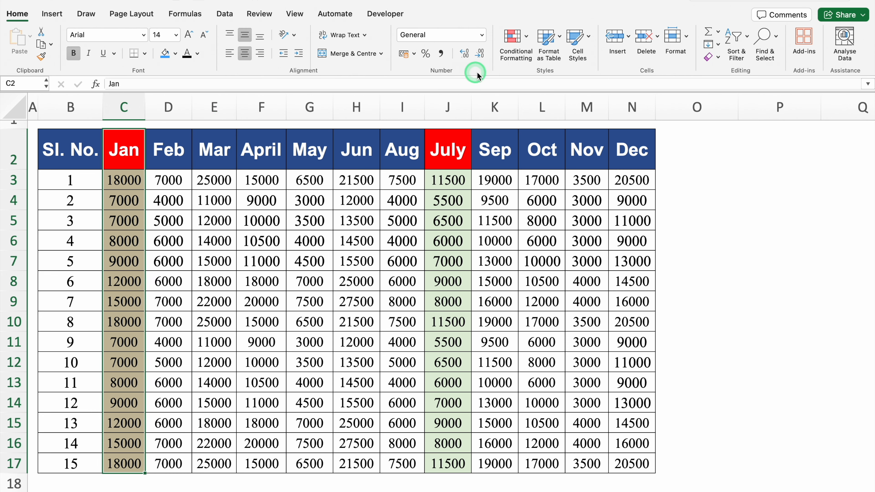
# - Move the July column J2:J17 in front of Aug, inserting it at I2:I17
pyautogui.click(454, 155)
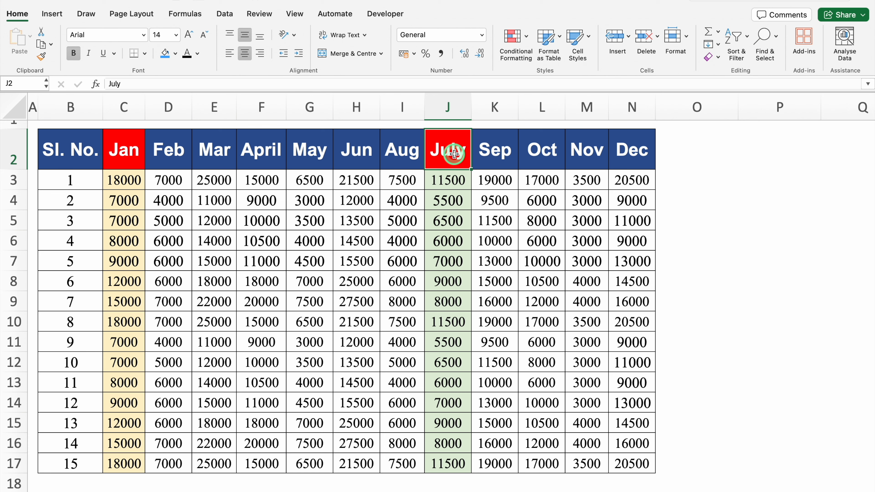
pyautogui.hotkey('ctrl', 'shift', 'Down')
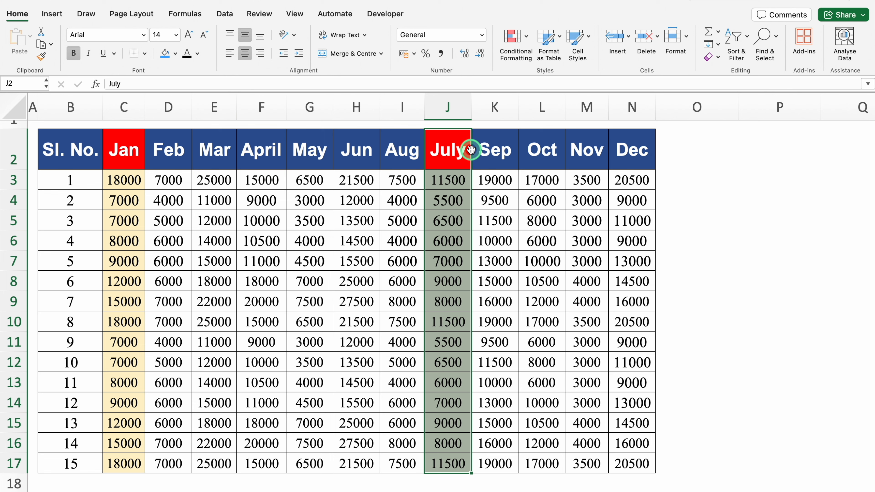
pyautogui.moveTo(470, 150); pyautogui.dragTo(385, 151)
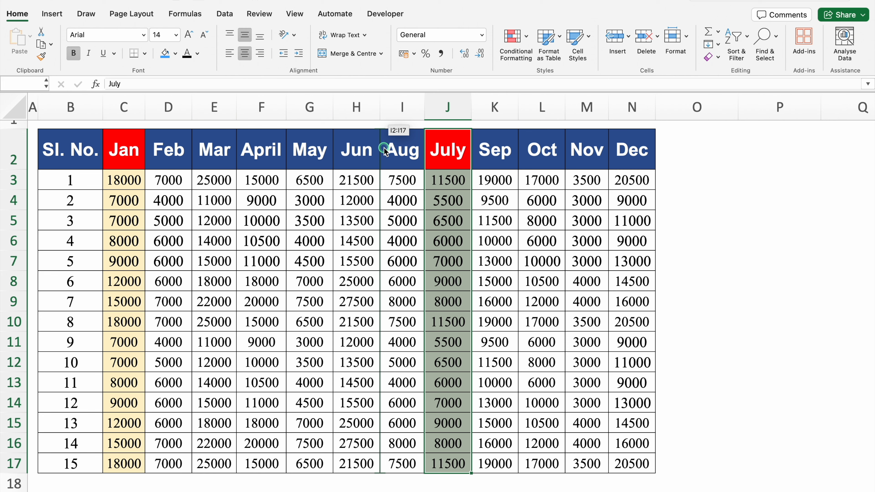
pyautogui.moveTo(385, 151); pyautogui.dragTo(385, 151)
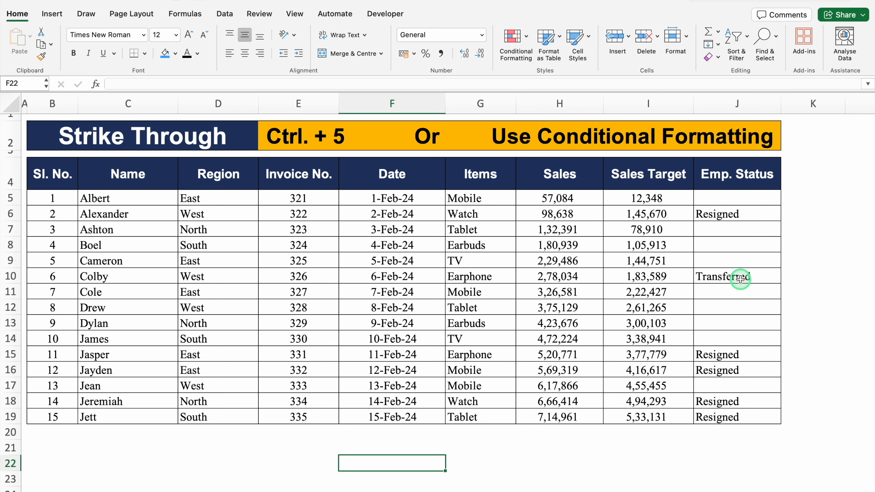
# - Apply strikethrough to the first Resigned record, B6:J6
pyautogui.click(741, 214)
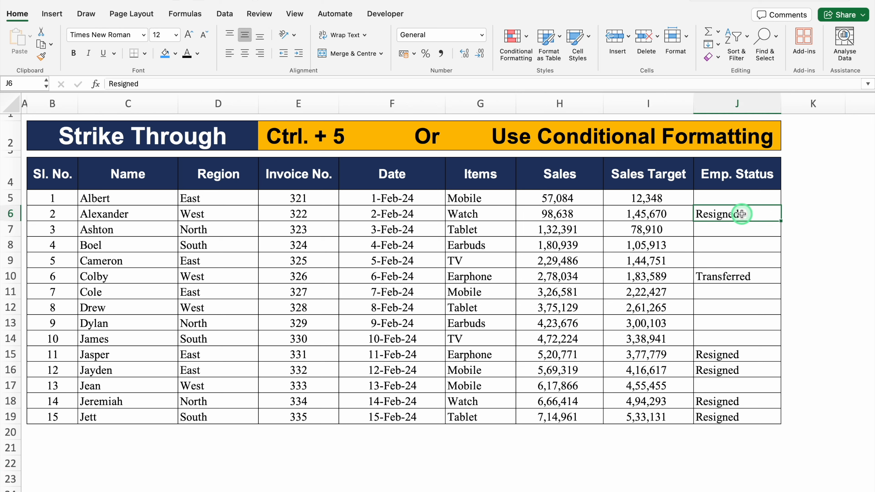
pyautogui.click(758, 278)
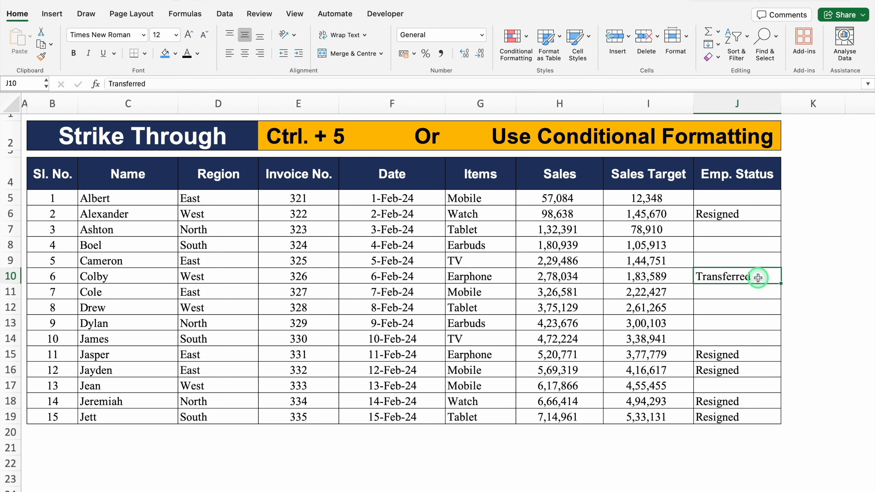
pyautogui.click(754, 215)
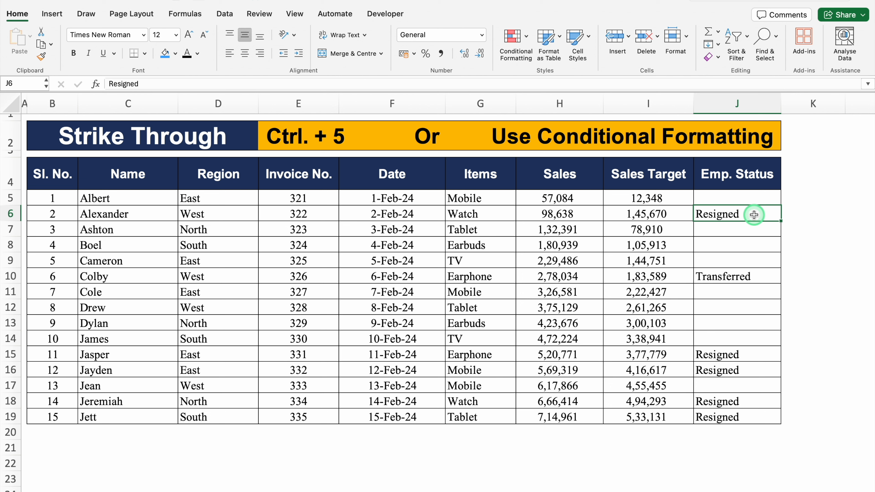
pyautogui.hotkey('ctrl', 'shift', 'Left')
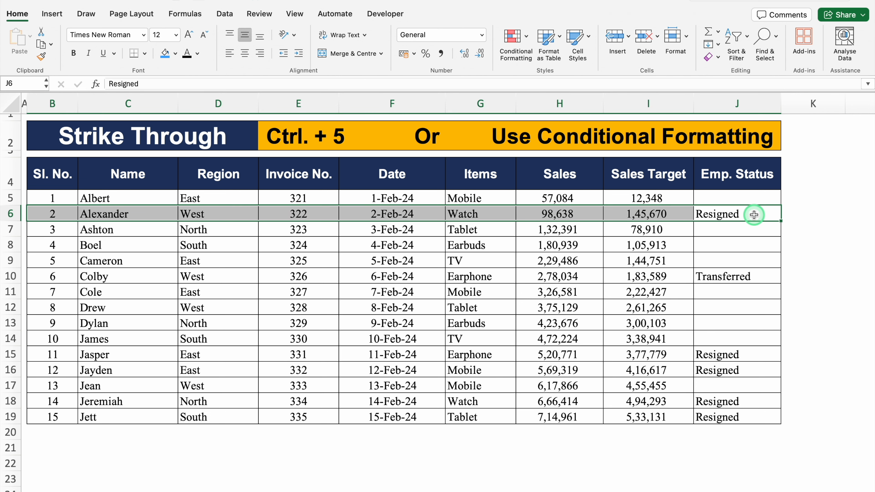
pyautogui.hotkey('ctrl', '5')
# - Apply strikethrough to the Transferred record, B10:J10
pyautogui.click(762, 277)
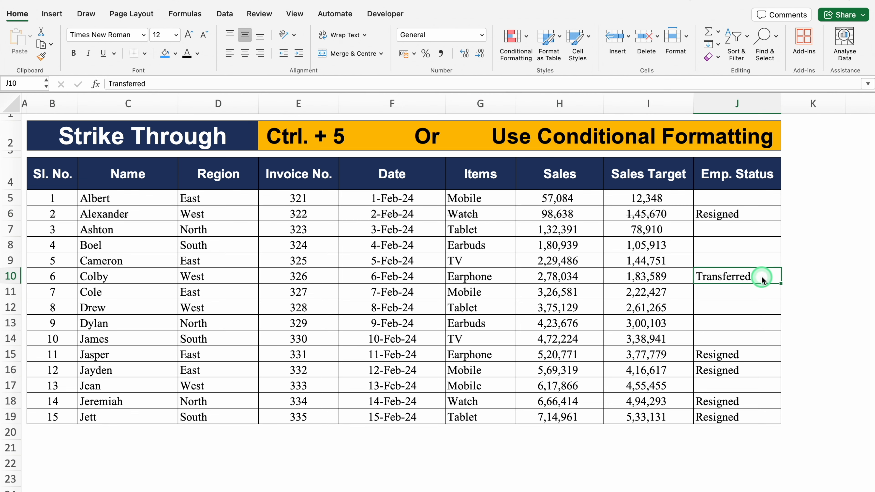
pyautogui.hotkey('ctrl', 'shift', 'Left')
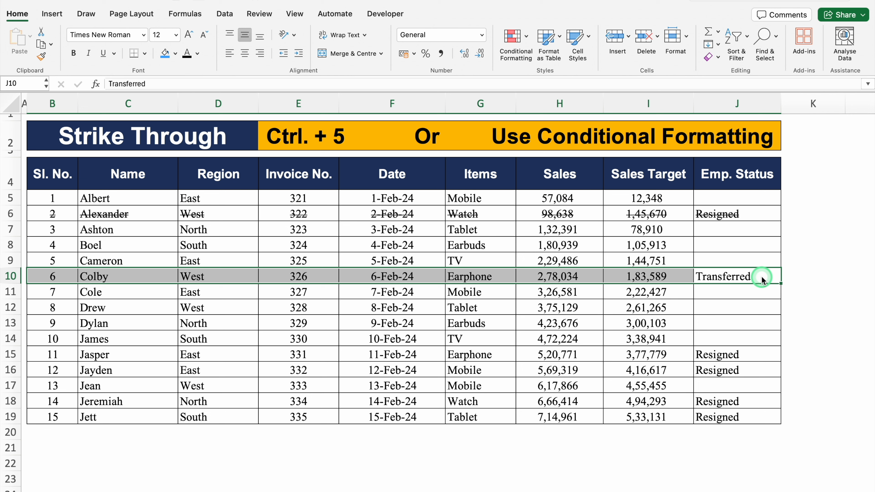
pyautogui.hotkey('ctrl', '5')
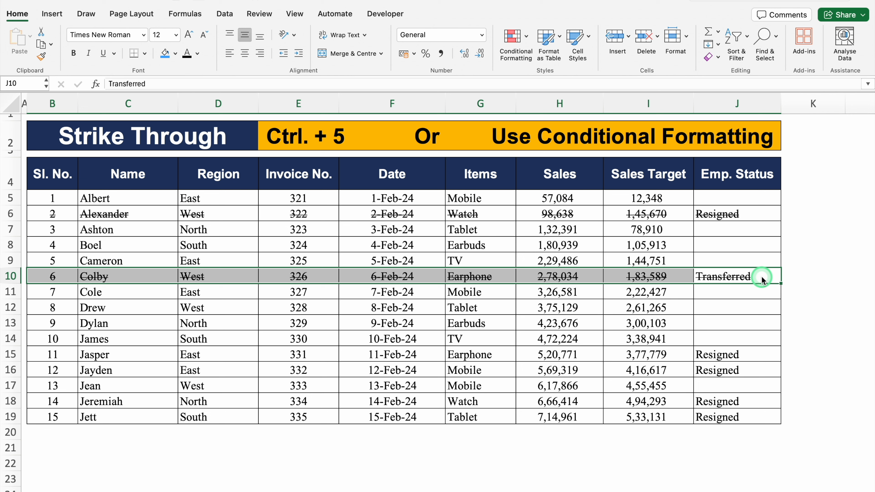
pyautogui.click(823, 261)
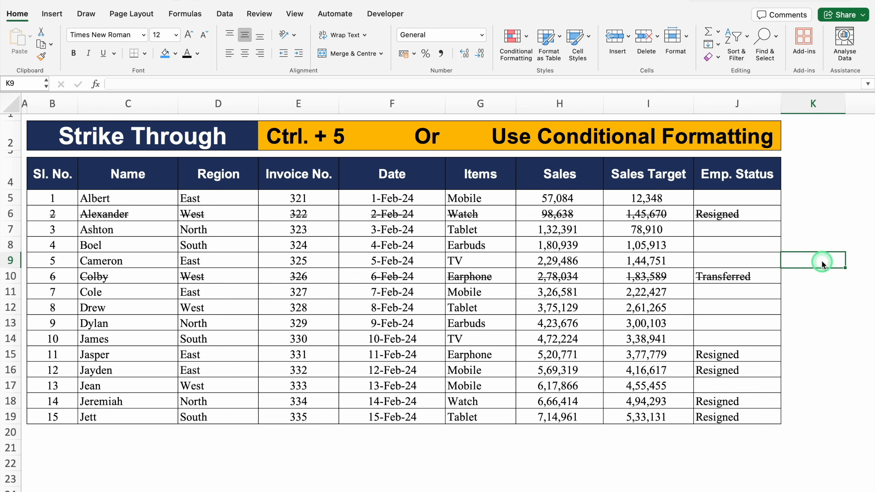
# - Undo the strikethrough on the records in rows 6 and 10
pyautogui.press('super+z')
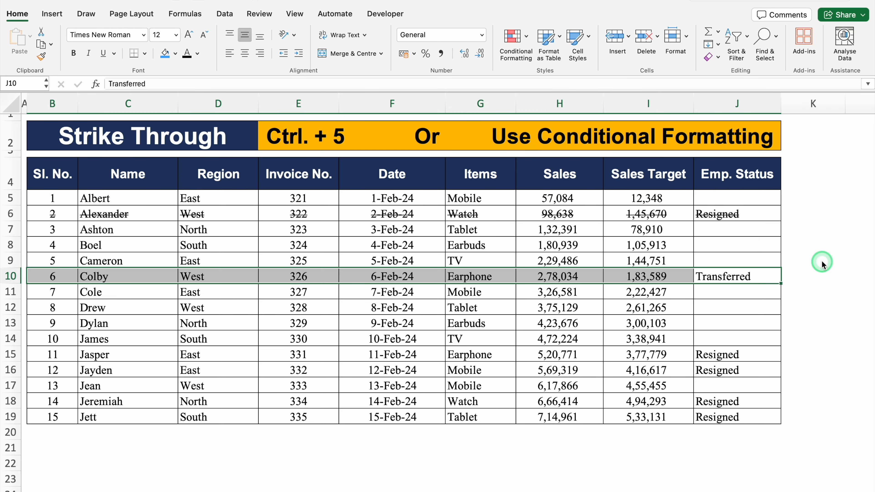
pyautogui.press('super+z')
pyautogui.press('super+z')
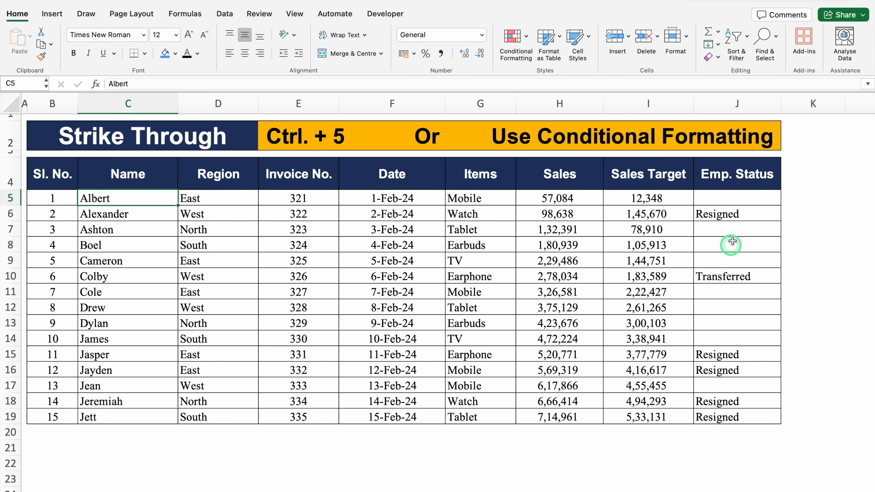
# - Start a new Classic conditional formatting rule for C5:J19 that uses a formula to determine which cells to format
pyautogui.click(735, 199)
pyautogui.moveTo(736, 200); pyautogui.dragTo(136, 413)
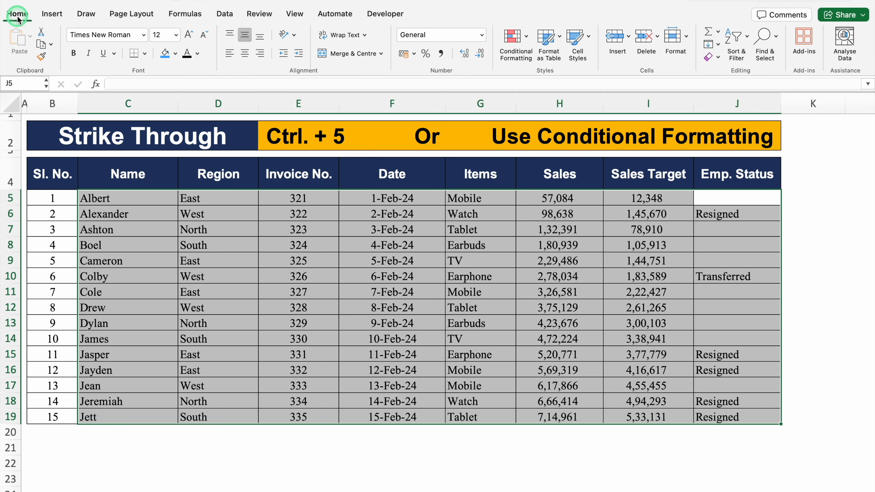
pyautogui.click(516, 41)
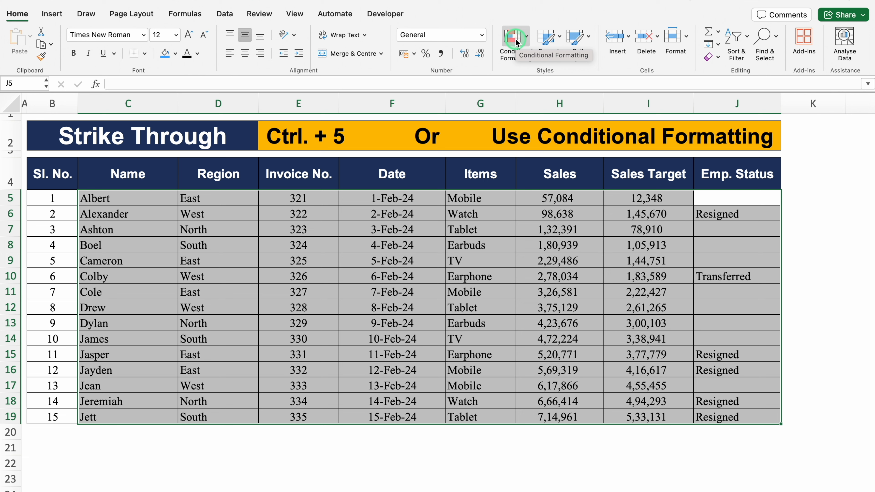
pyautogui.click(516, 41)
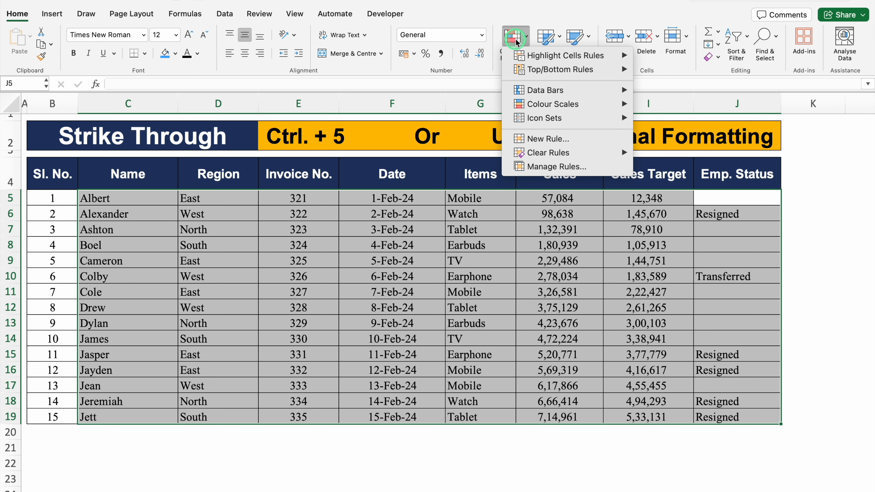
pyautogui.click(588, 138)
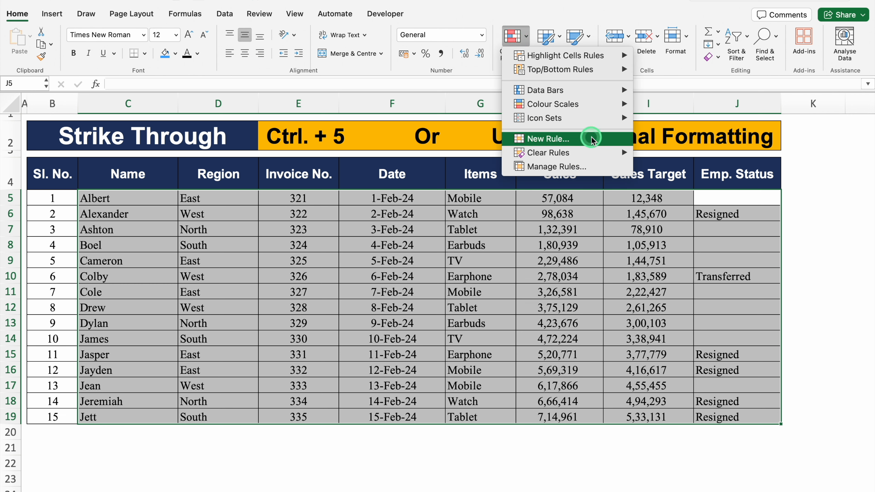
pyautogui.click(591, 139)
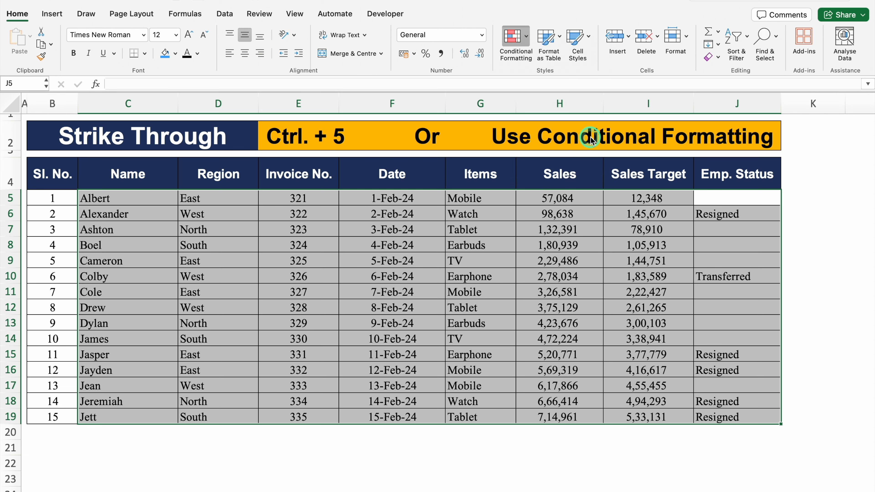
pyautogui.click(437, 116)
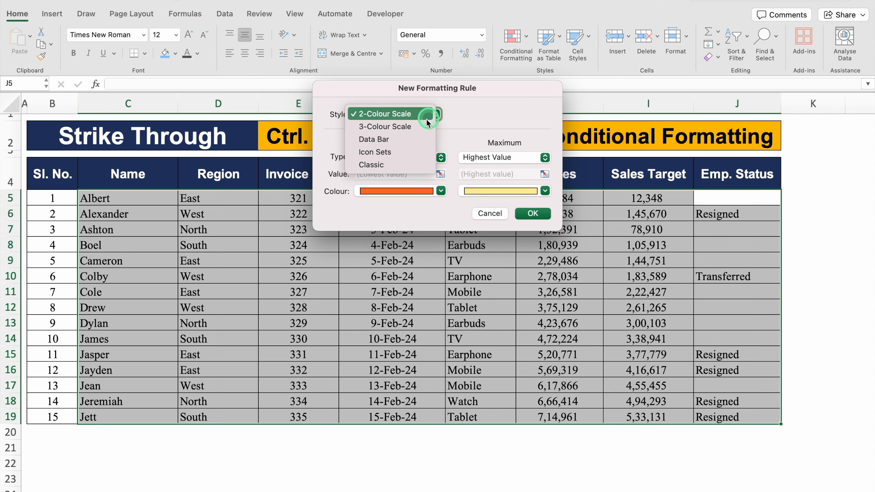
pyautogui.click(397, 164)
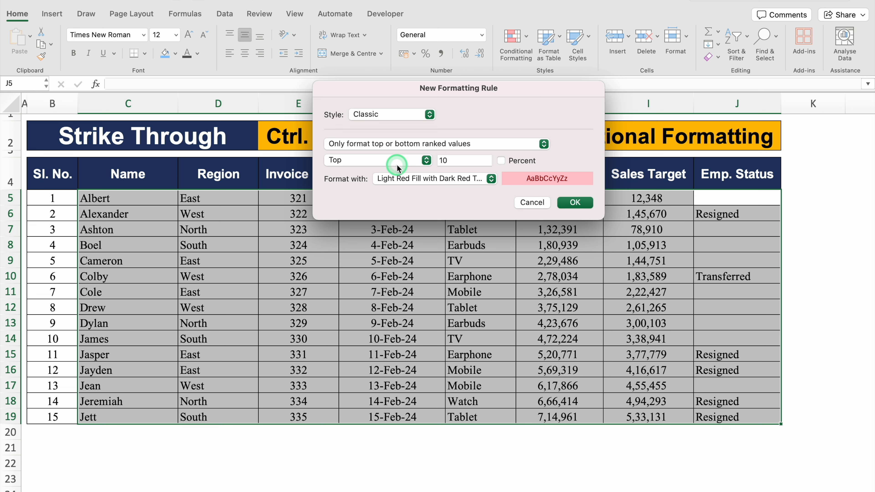
pyautogui.click(445, 144)
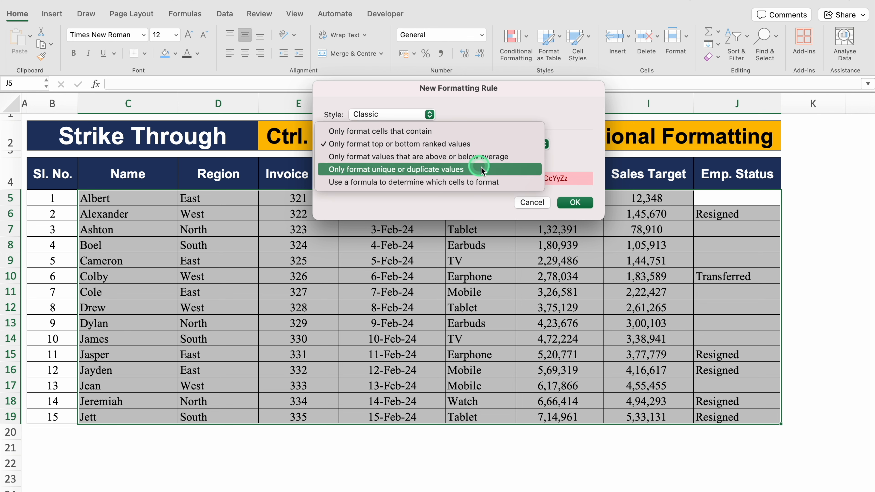
pyautogui.click(503, 186)
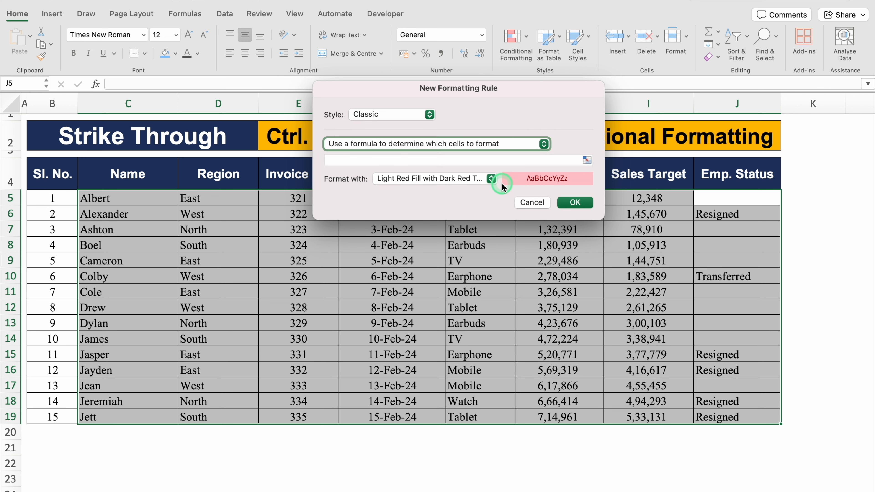
# - Enter the rule formula =$J5="Resigned", locking only the column of the Emp. Status reference
pyautogui.click(468, 157)
pyautogui.write('=')
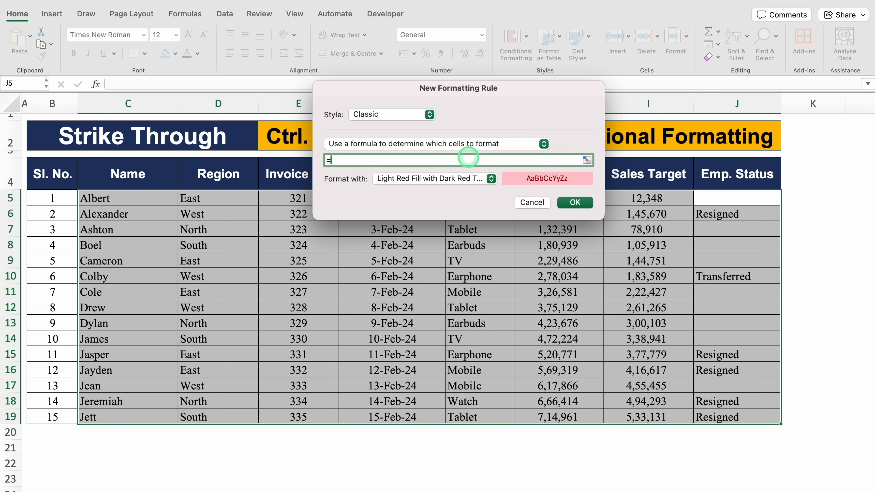
pyautogui.click(745, 197)
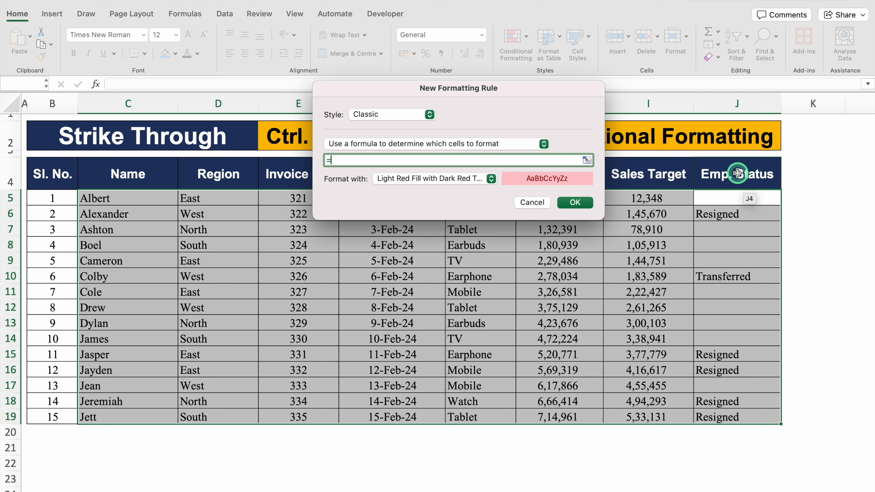
pyautogui.click(736, 198)
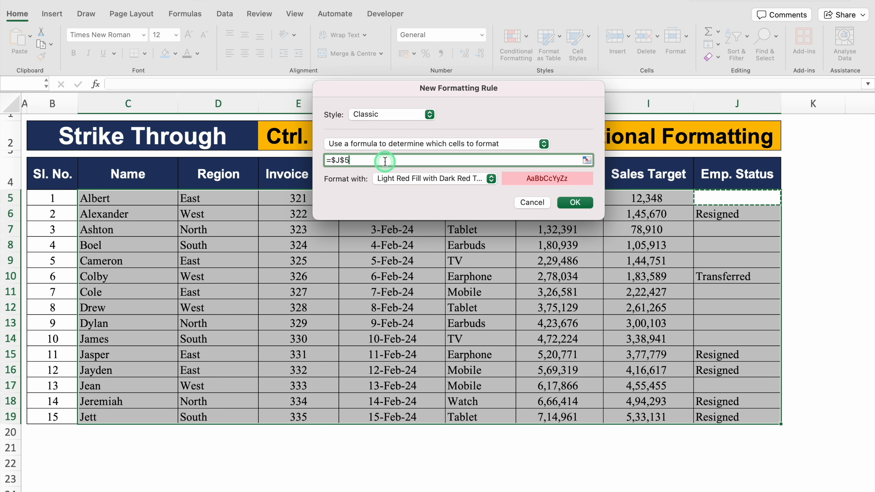
pyautogui.click(341, 159)
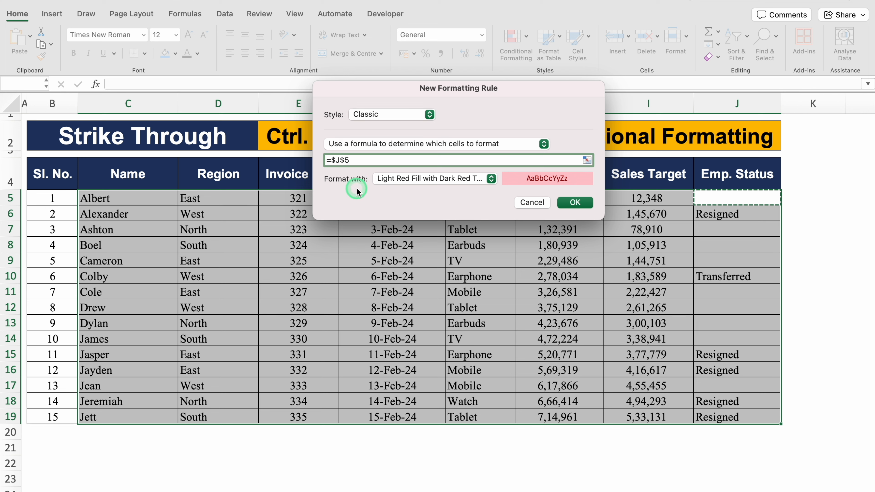
pyautogui.press('Delete')
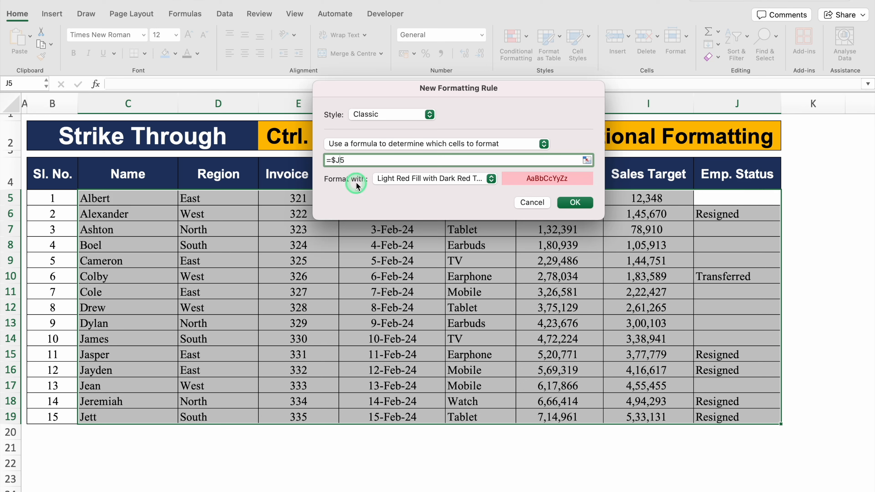
pyautogui.click(431, 163)
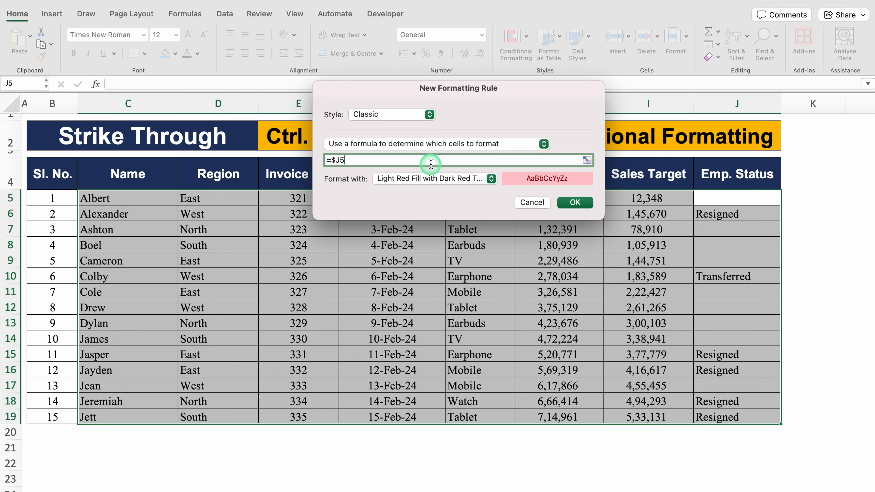
pyautogui.write('="Resigned"')
# - Copy the condition $J5="Resigned" and enclose the original in parentheses, giving =($J5="Resigned")
pyautogui.moveTo(430, 163); pyautogui.dragTo(330, 163)
pyautogui.click(399, 158)
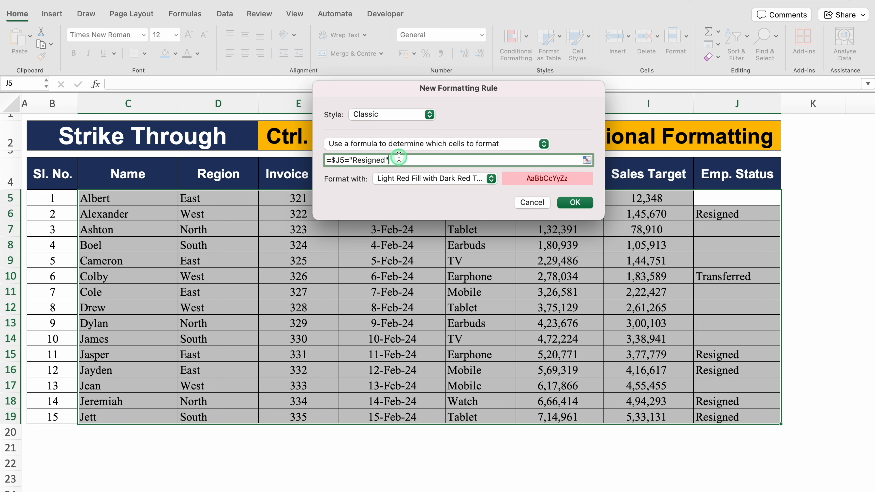
pyautogui.write(')')
pyautogui.click(332, 160)
pyautogui.write('(')
# - Extend the rule formula with a second condition so it reads =($J5="Resigned")+($J5="Transferred")
pyautogui.click(408, 161)
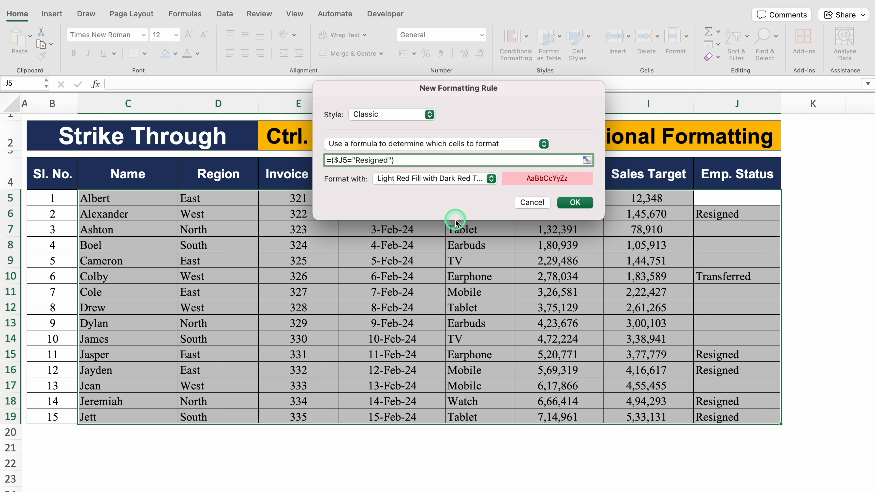
pyautogui.write('+(')
pyautogui.press('super+v')
pyautogui.click(455, 160)
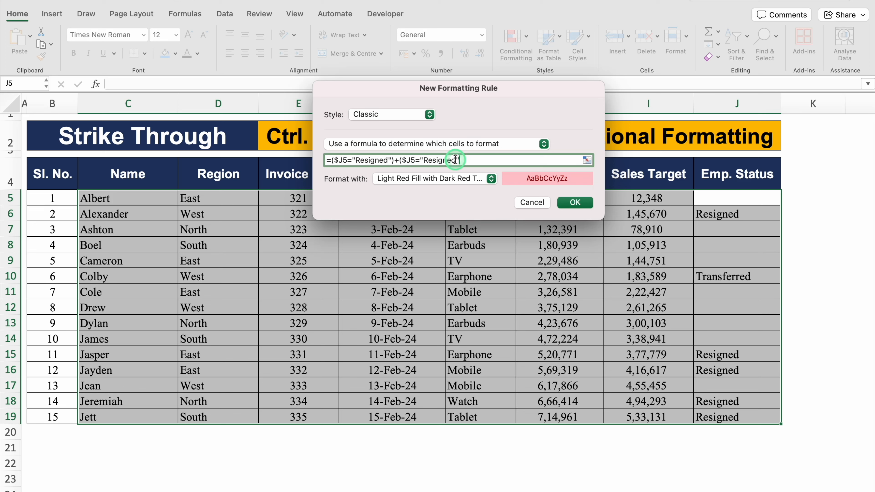
pyautogui.press('BackSpace')
pyautogui.press('BackSpace')
pyautogui.press('BackSpace')
pyautogui.press('BackSpace')
pyautogui.press('BackSpace')
pyautogui.press('BackSpace')
pyautogui.press('BackSpace')
pyautogui.press('BackSpace')
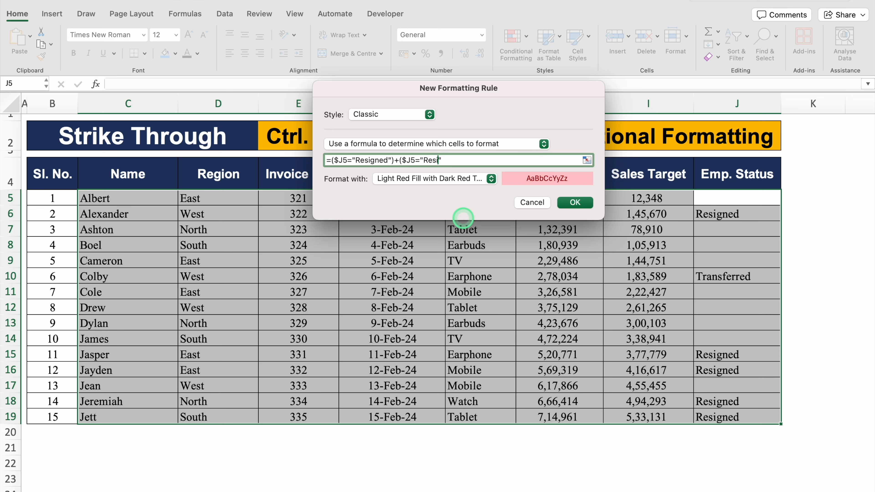
pyautogui.write('Transferred"')
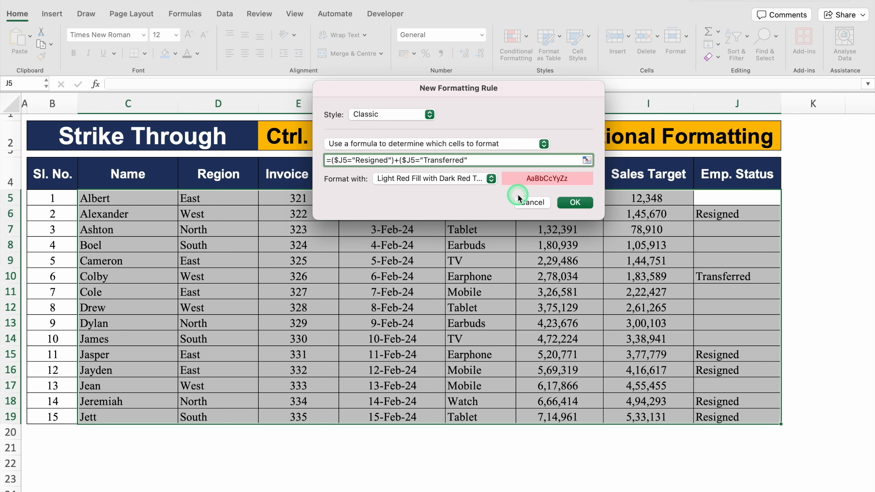
pyautogui.write(')')
# - Give the rule a customised format with red font colour and strikethrough, and apply the rule to the selected range
pyautogui.click(490, 178)
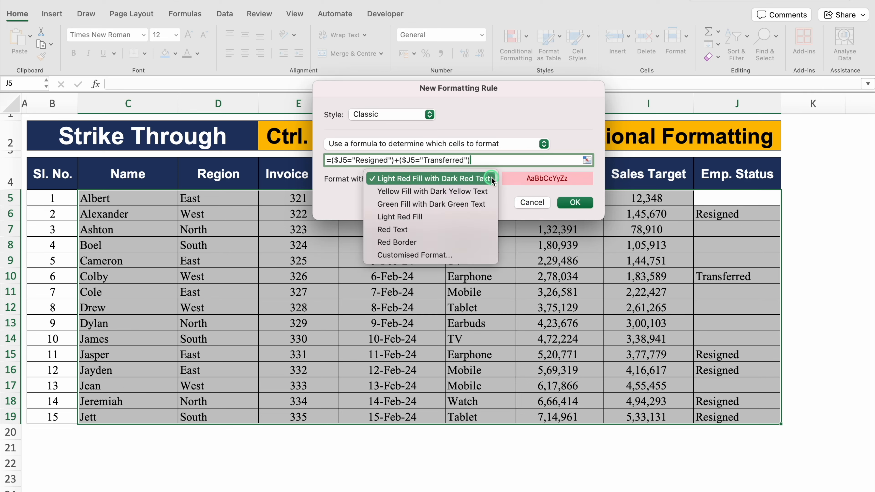
pyautogui.click(414, 255)
pyautogui.click(434, 60)
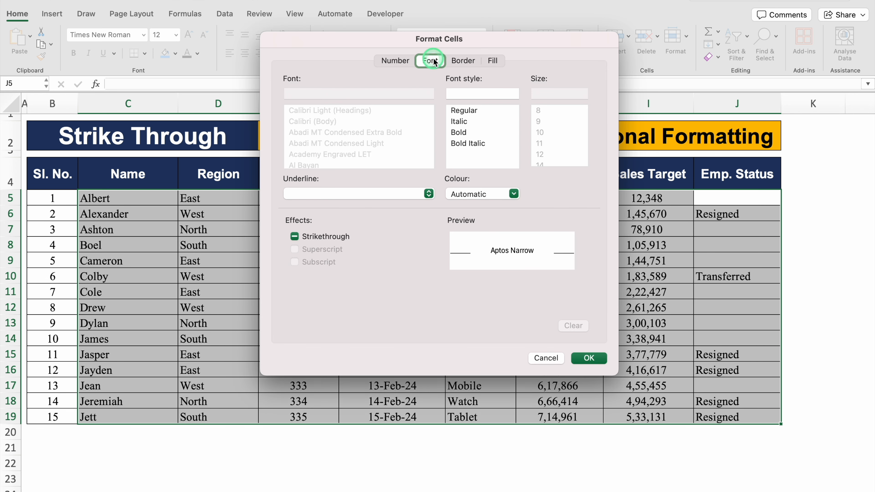
pyautogui.click(514, 194)
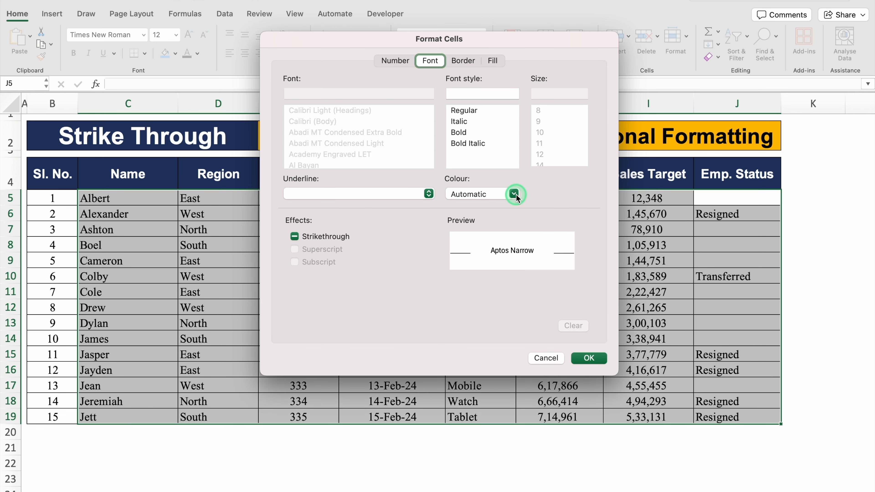
pyautogui.click(467, 325)
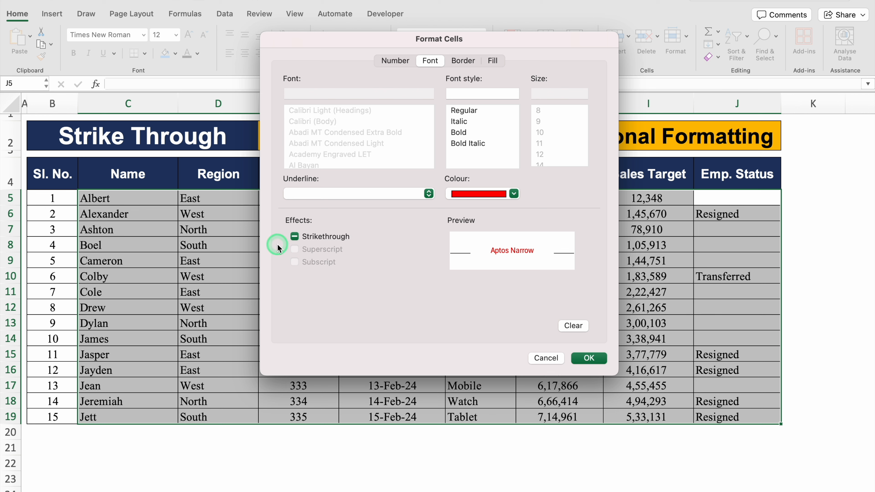
pyautogui.click(294, 237)
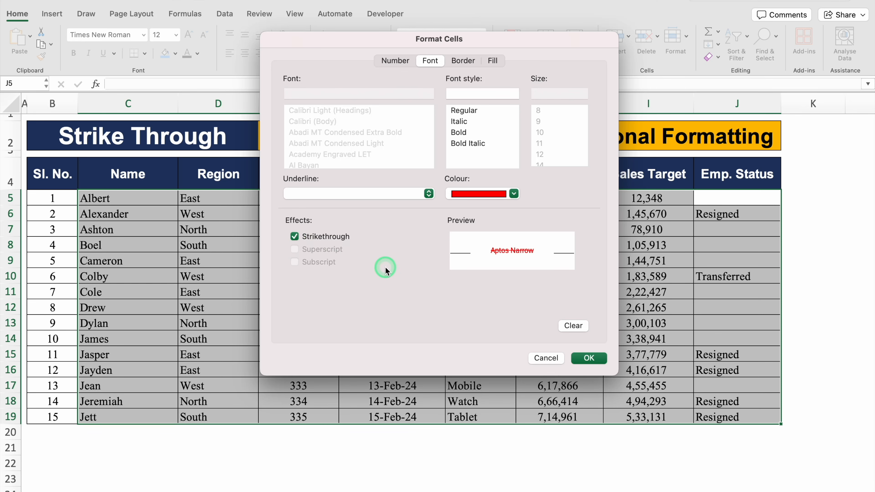
pyautogui.click(588, 355)
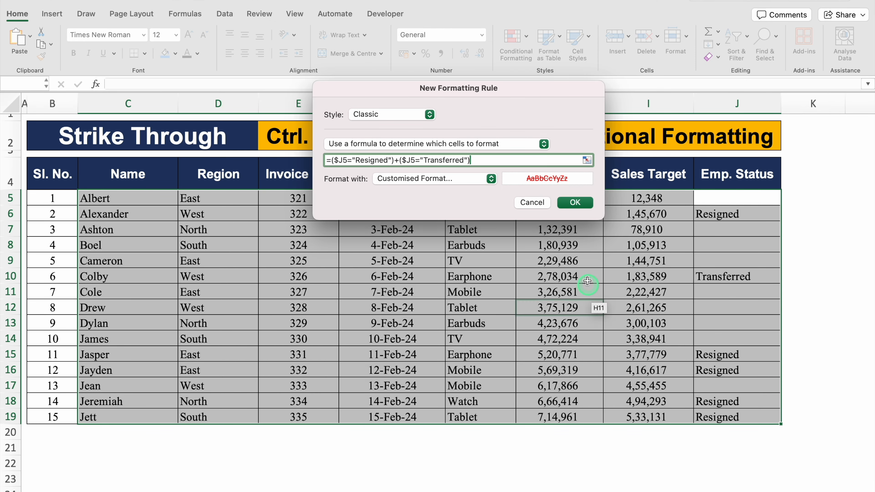
pyautogui.click(573, 203)
pyautogui.click(811, 321)
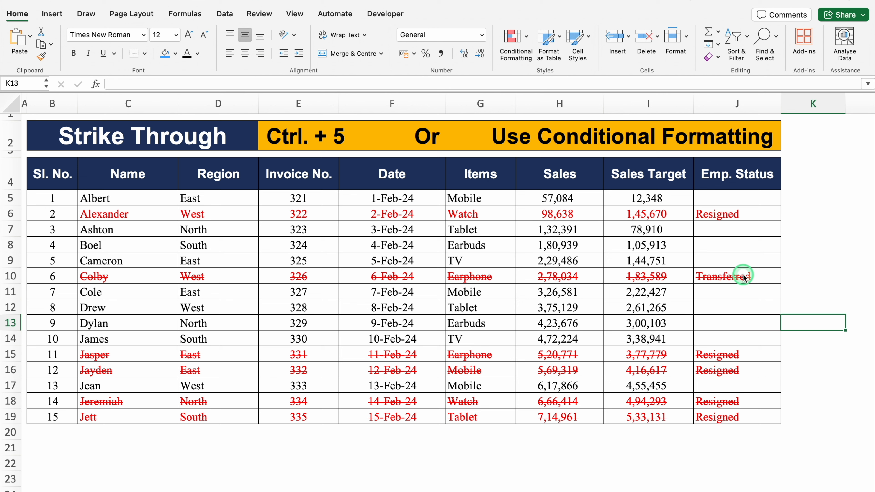
# - Clear all Emp. Status entries in J5:J19
pyautogui.moveTo(745, 196); pyautogui.dragTo(751, 411)
pyautogui.press('Delete')
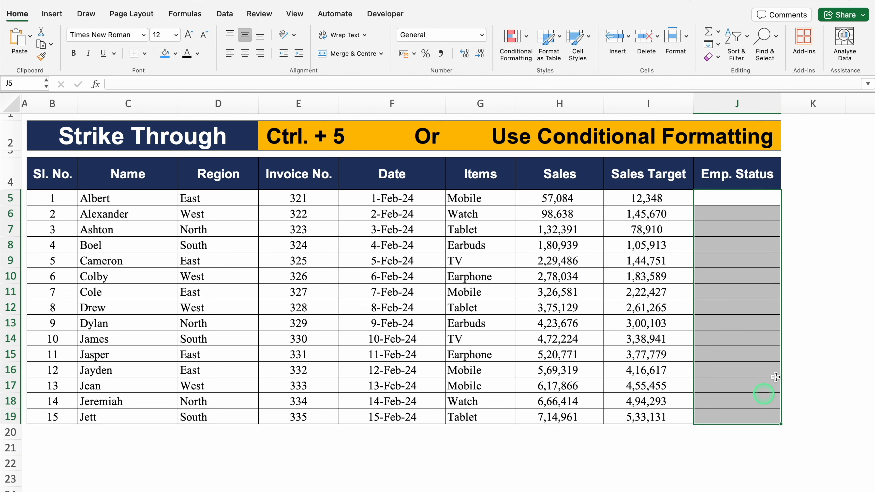
pyautogui.click(822, 322)
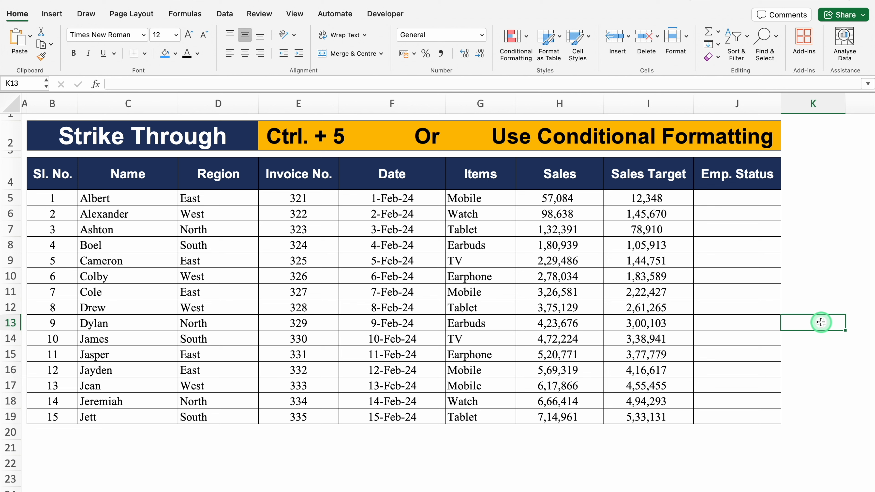
# - Enter Resigned as the Emp. Status in cell J13 to test the strikethrough rule
pyautogui.click(737, 214)
pyautogui.click(723, 325)
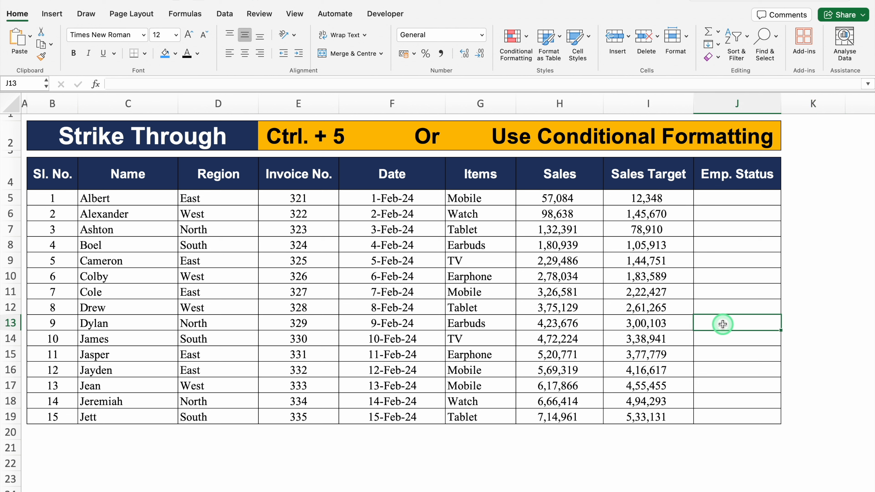
pyautogui.write('Resigned')
pyautogui.press('Return')
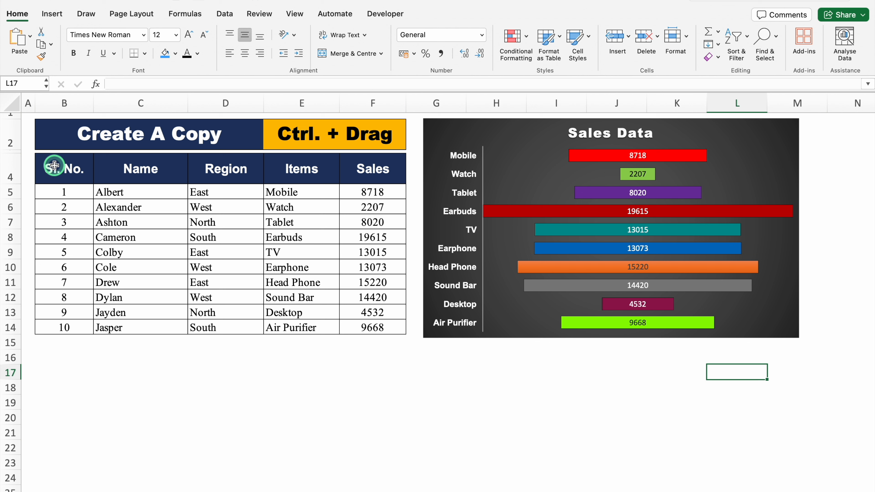
# - Copy the table B4:F14, including its header row, to B16:F26 below the original
pyautogui.moveTo(54, 166)
pyautogui.mouseDown()
pyautogui.moveTo(327, 231)
pyautogui.moveTo(354, 330)
pyautogui.mouseUp()
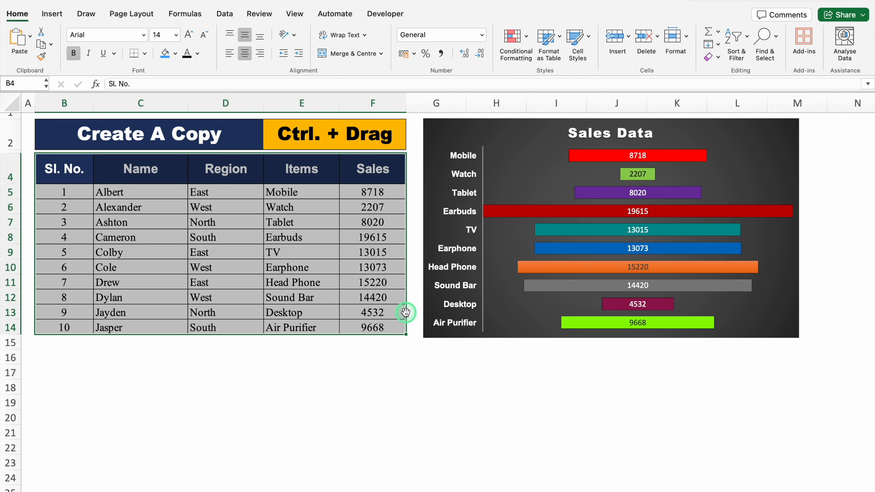
pyautogui.moveTo(405, 312); pyautogui.dragTo(404, 488)
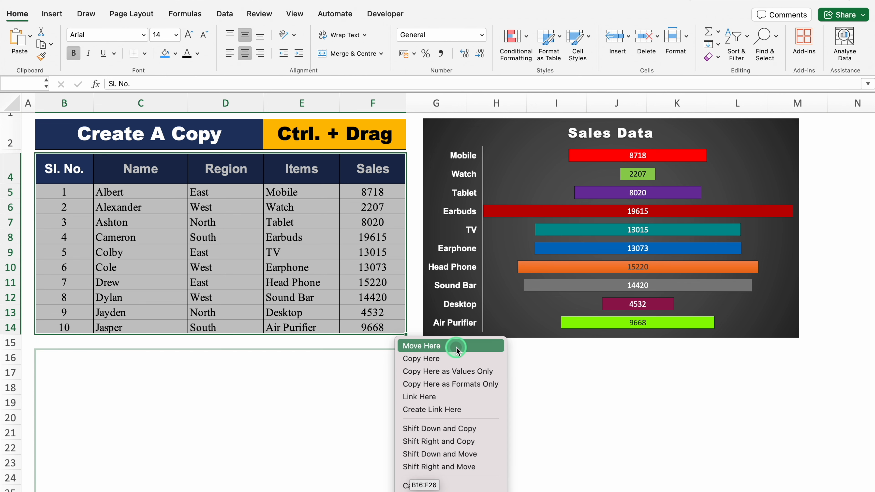
pyautogui.click(463, 359)
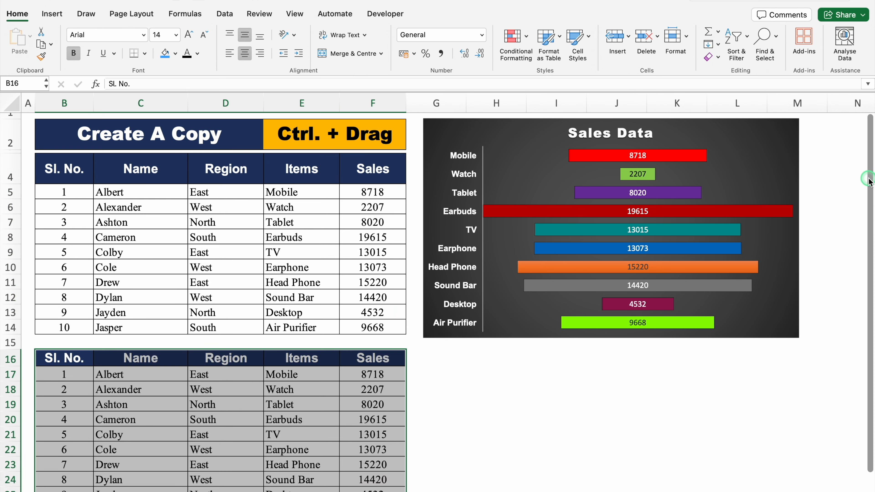
pyautogui.scroll(-2, 871, 304)
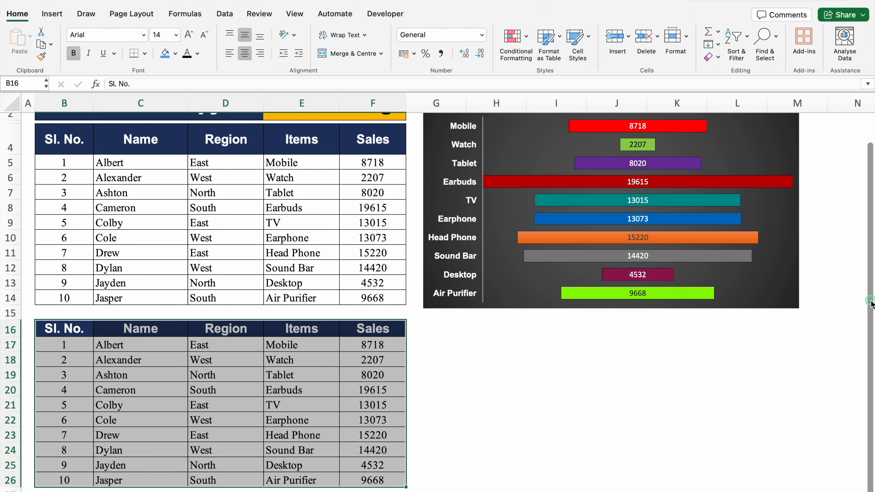
pyautogui.scroll(2, 799, 129)
# - Duplicate the Sales Data chart directly below the original, level with the copied table
pyautogui.click(799, 129)
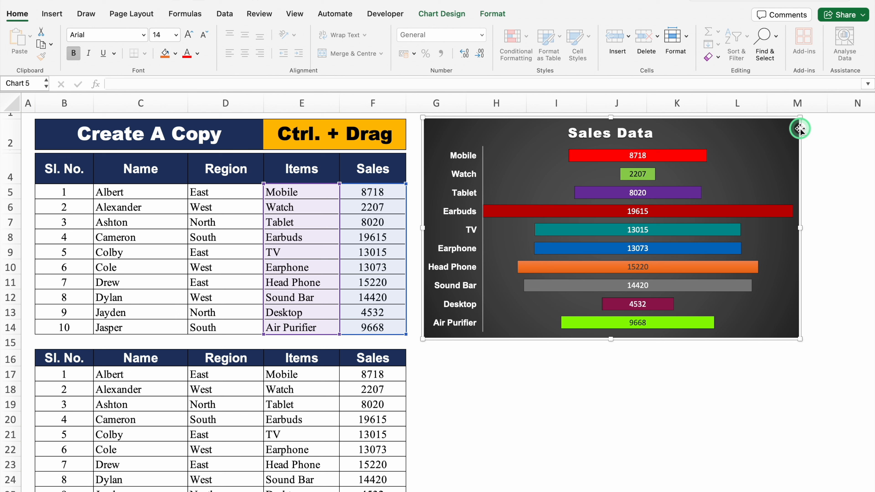
pyautogui.moveTo(800, 128); pyautogui.dragTo(800, 377)
pyautogui.click(831, 329)
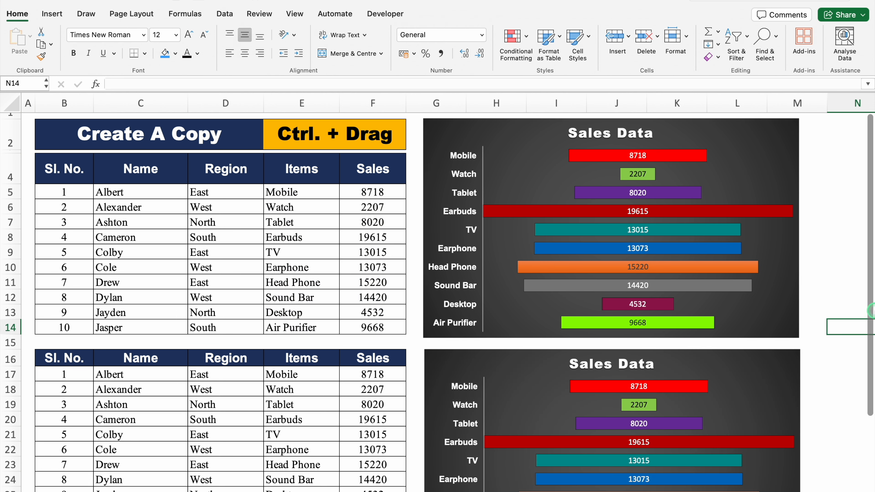
pyautogui.scroll(-3, 873, 380)
pyautogui.scroll(3, 872, 379)
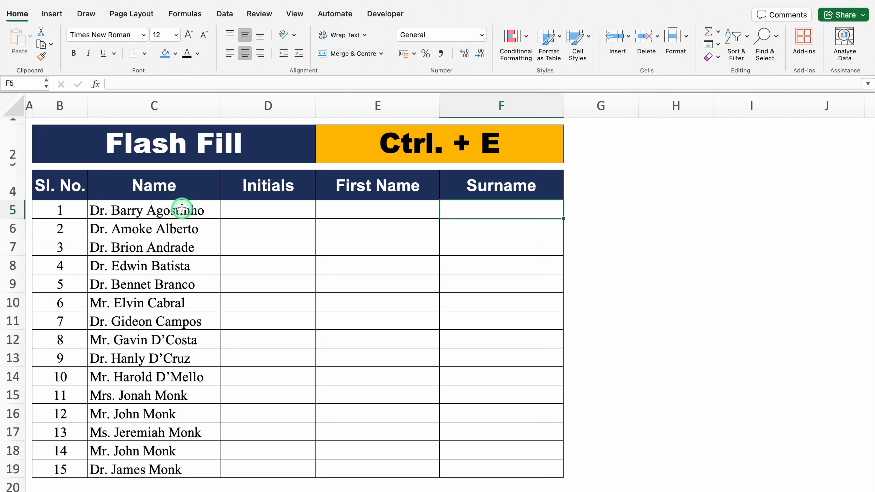
# - Copy the full name from C5 into the Initials, First Name and Surname cells D5:F5
pyautogui.click(182, 208)
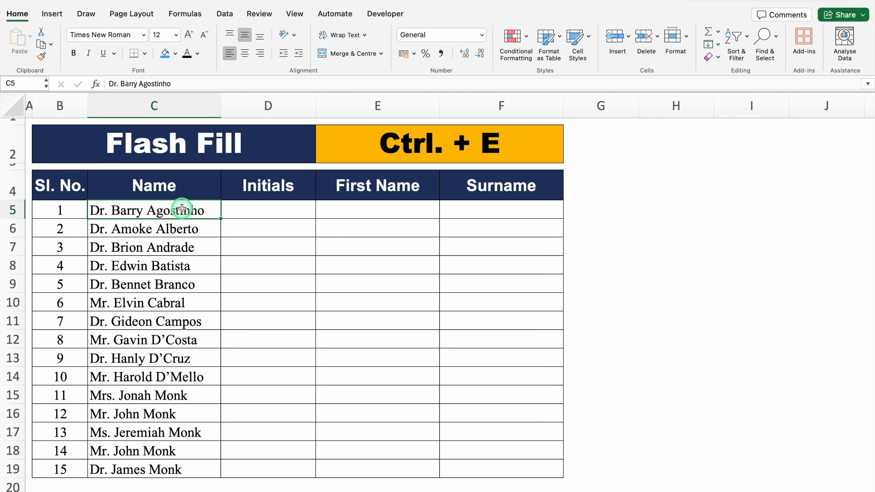
pyautogui.click(262, 208)
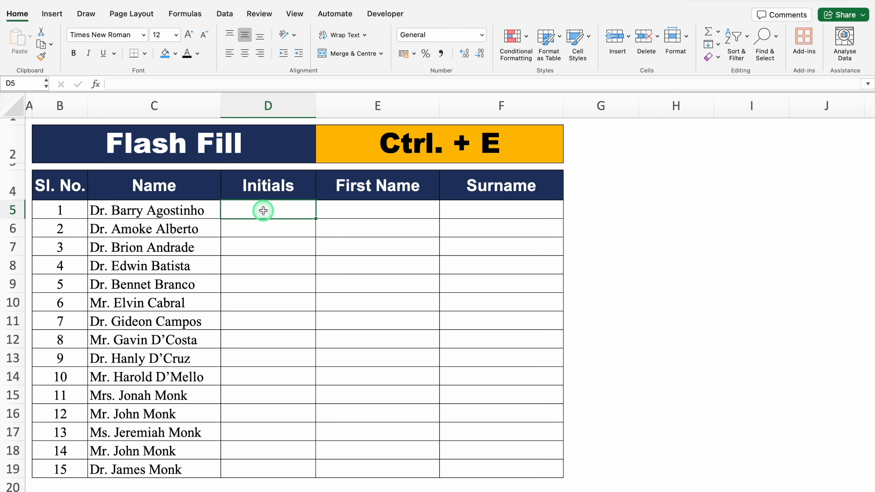
pyautogui.click(347, 205)
pyautogui.click(474, 211)
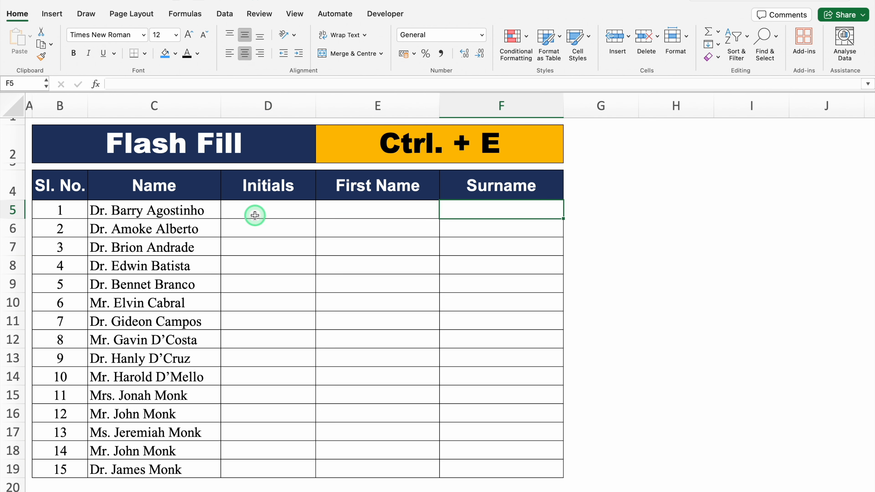
pyautogui.click(182, 211)
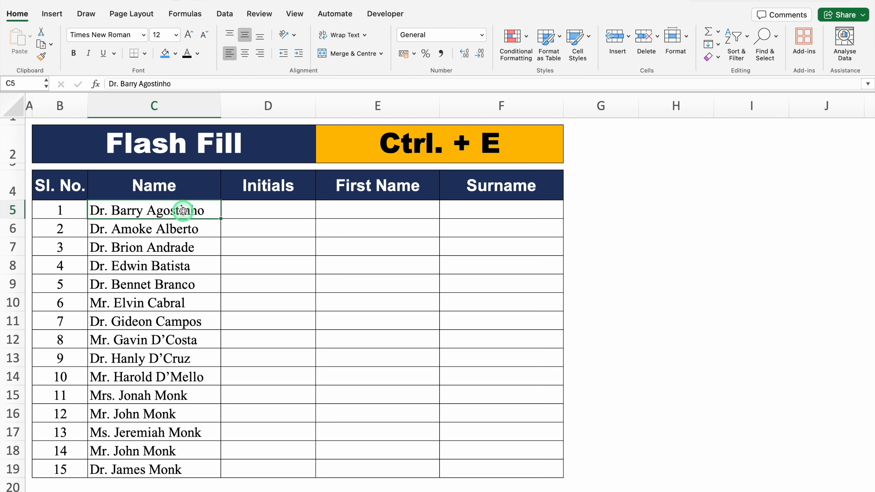
pyautogui.press('super+c')
pyautogui.moveTo(251, 207); pyautogui.dragTo(484, 214)
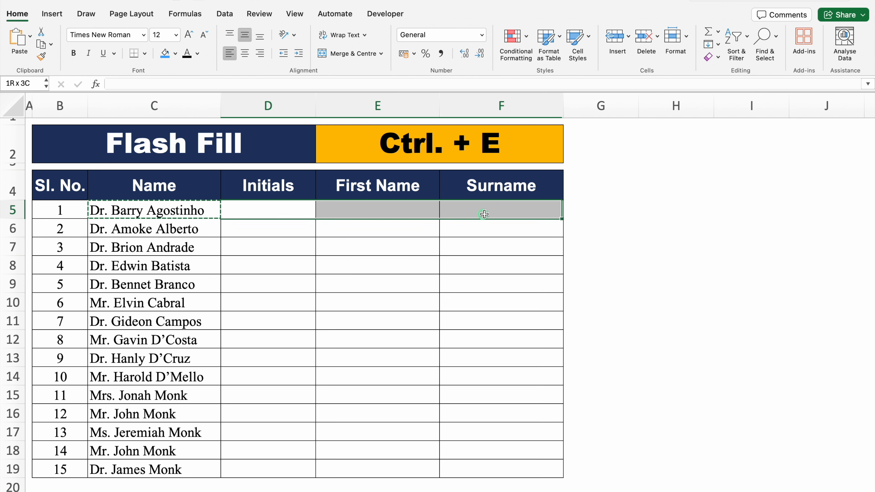
pyautogui.press('super+v')
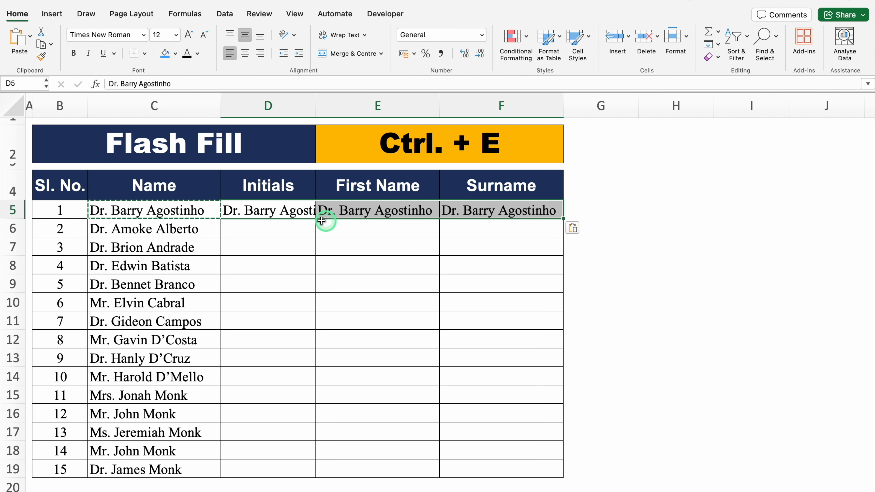
# - Trim the Initials entry in D5 to only the title Dr
pyautogui.click(284, 211)
pyautogui.click(182, 84)
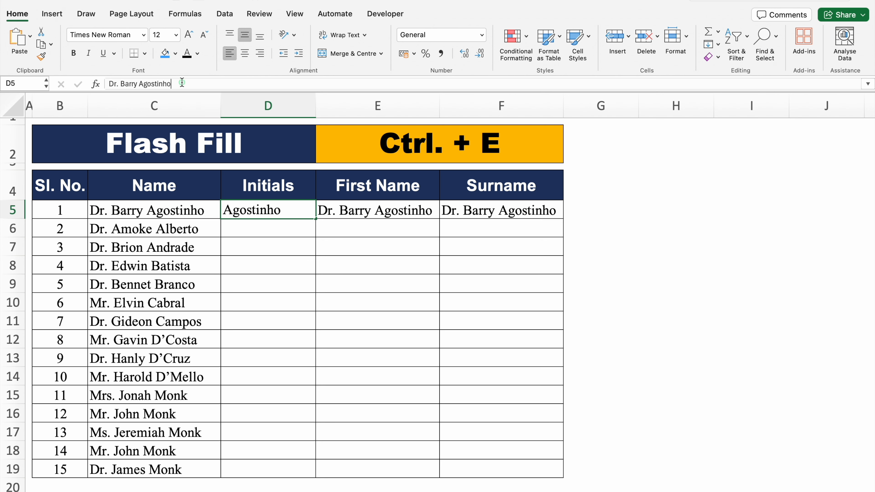
pyautogui.moveTo(182, 84); pyautogui.dragTo(122, 84)
pyautogui.press('BackSpace')
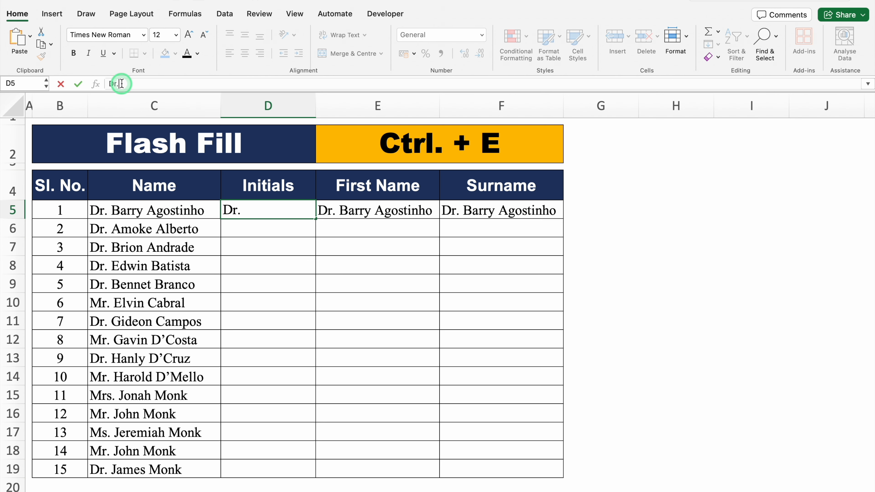
pyautogui.press('Return')
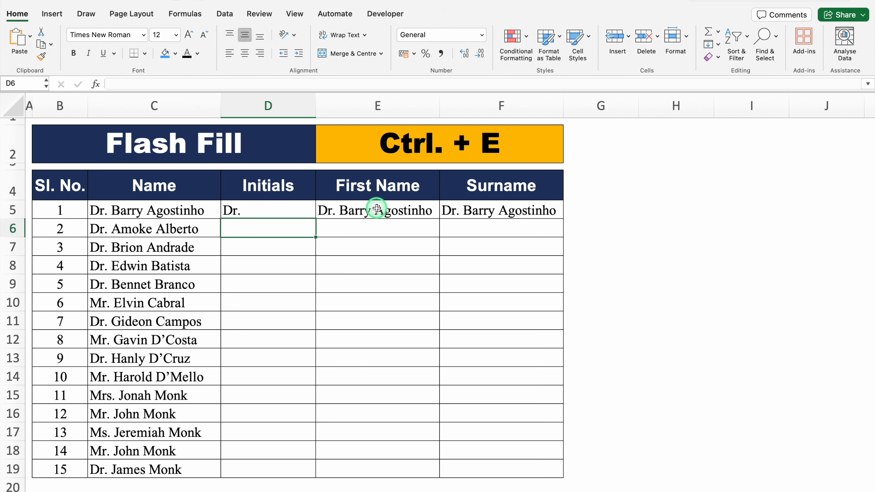
# - Remove the title and surname from E5 so it holds only the first name
pyautogui.click(376, 208)
pyautogui.moveTo(119, 84); pyautogui.dragTo(205, 85)
pyautogui.press('BackSpace')
pyautogui.press('BackSpace')
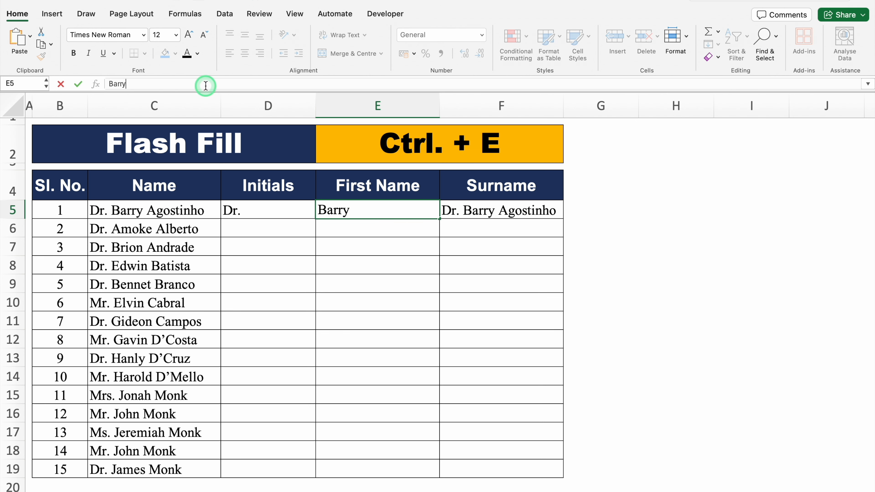
pyautogui.press('Return')
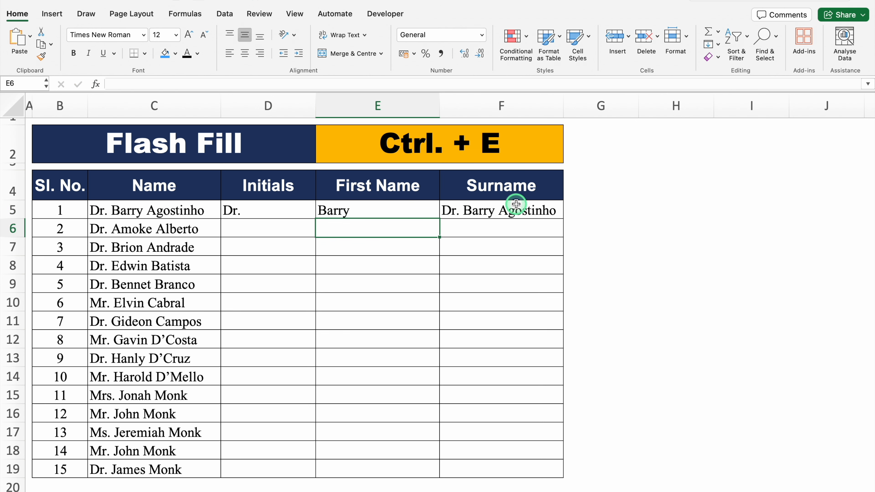
# - Remove the title and first name from F5 so it holds only the surname
pyautogui.click(517, 209)
pyautogui.moveTo(138, 83); pyautogui.dragTo(98, 84)
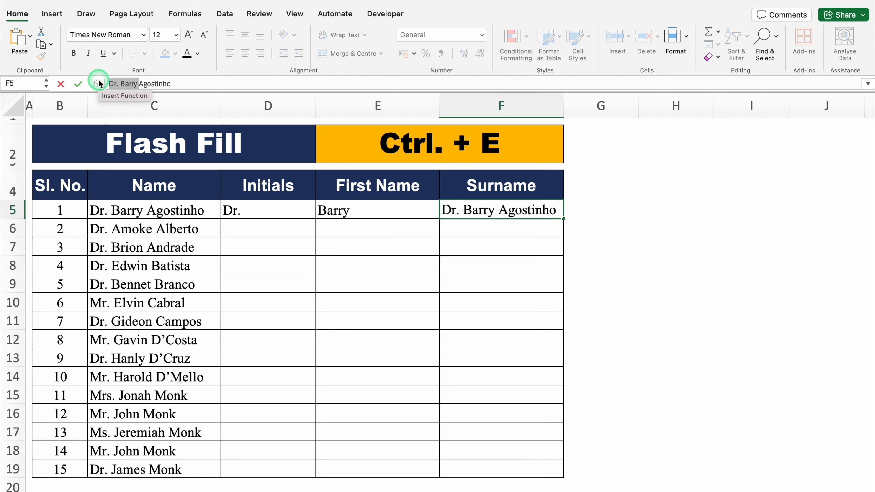
pyautogui.press('BackSpace')
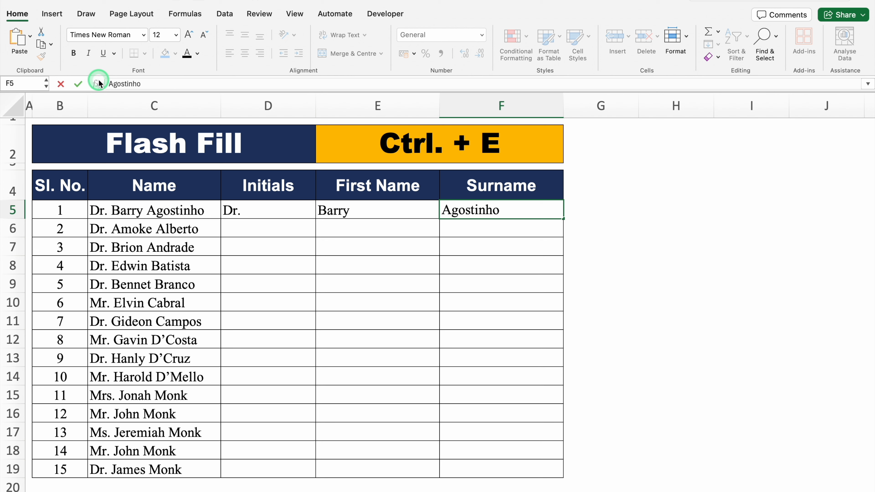
pyautogui.press('Return')
# - Flash Fill the rest of the Initials column from D6 down, following the D5 example, and check several filled cells
pyautogui.click(243, 232)
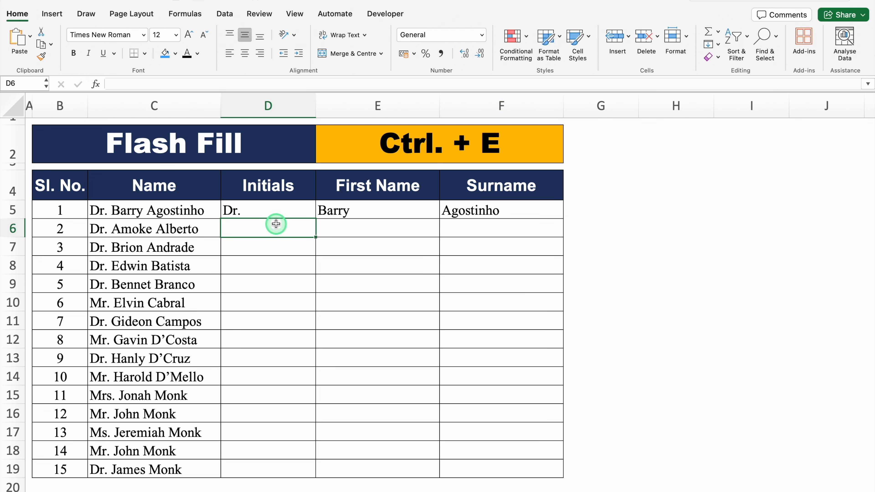
pyautogui.hotkey('ctrl', 'e')
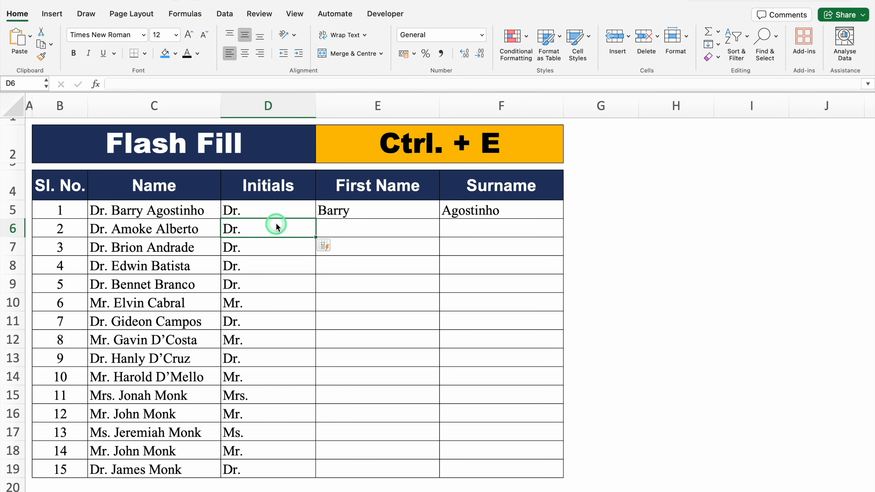
pyautogui.click(268, 264)
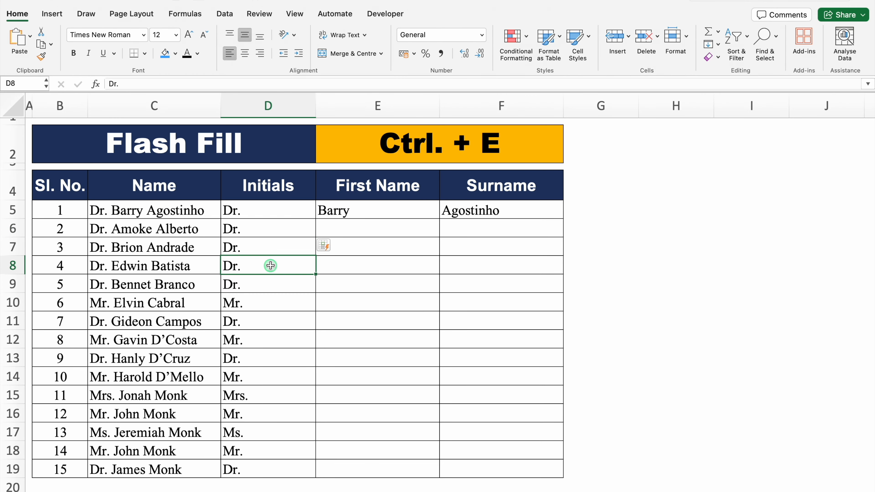
pyautogui.click(270, 285)
pyautogui.click(266, 299)
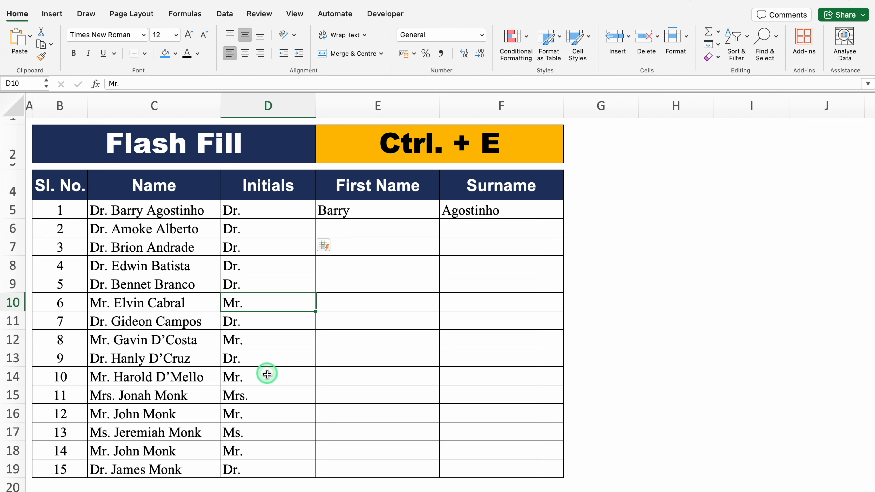
# - Flash Fill the First Name column from E6 down and the Surname column from F6 down, following the examples in row 5
pyautogui.click(269, 396)
pyautogui.click(381, 231)
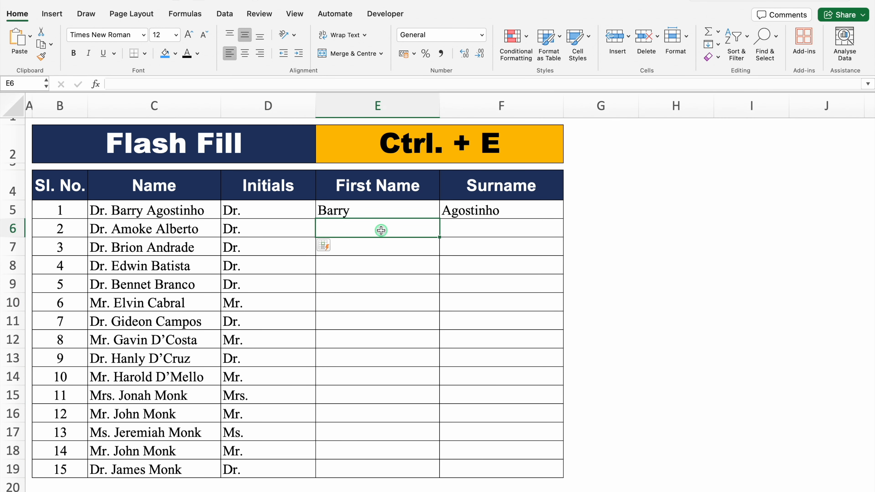
pyautogui.hotkey('ctrl', 'e')
pyautogui.click(466, 229)
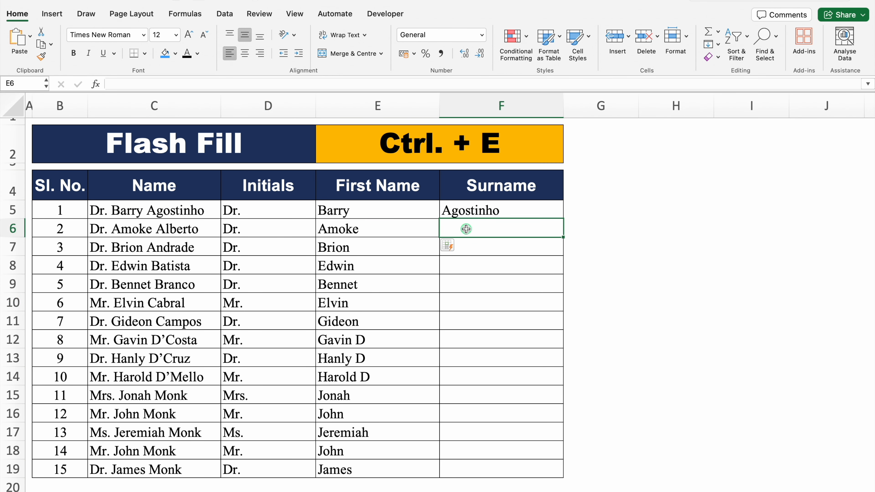
pyautogui.hotkey('ctrl', 'e')
pyautogui.click(620, 234)
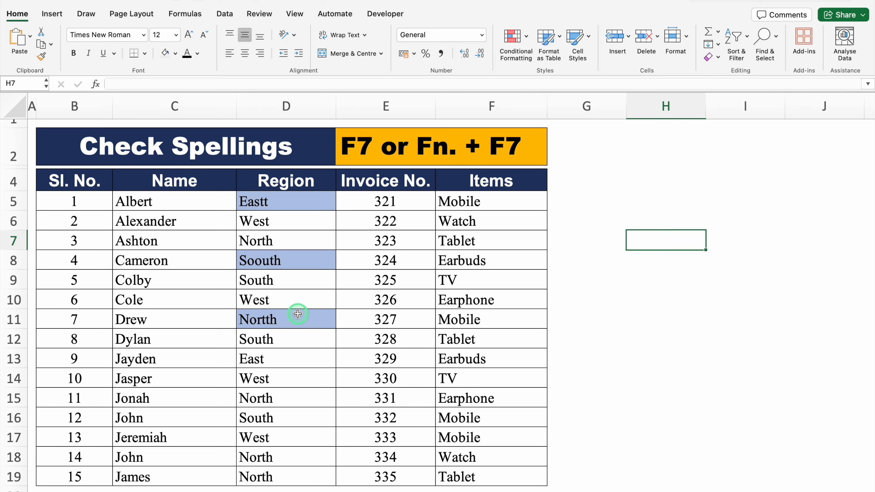
# - Spell-check the Region entries in D5:D19 with Always suggest enabled, and correct Eastt in D5 to East
pyautogui.moveTo(289, 202); pyautogui.dragTo(297, 474)
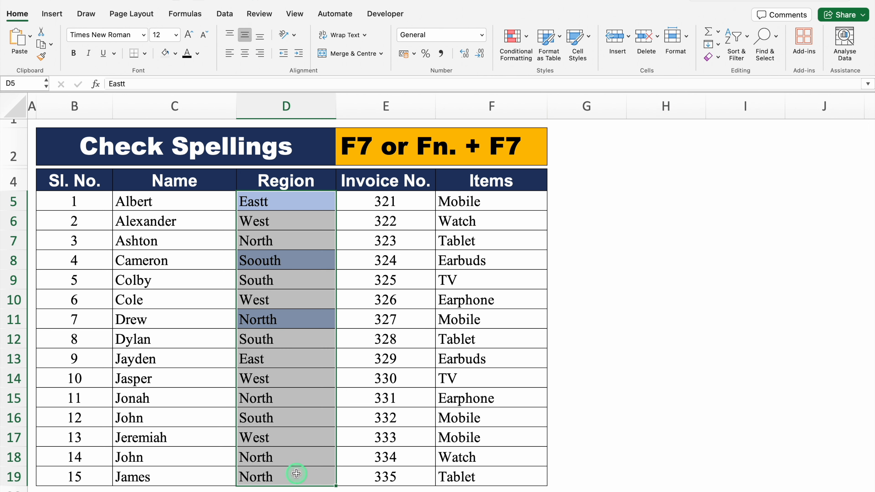
pyautogui.press('F7')
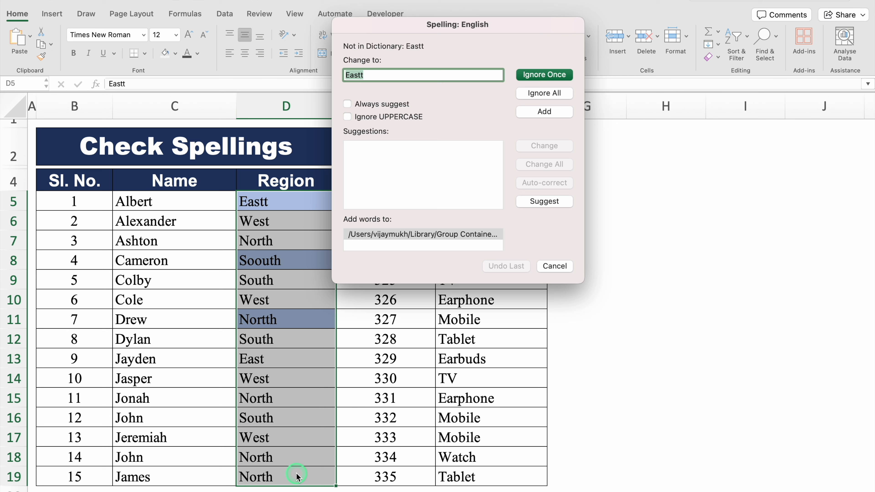
pyautogui.click(366, 76)
pyautogui.click(348, 102)
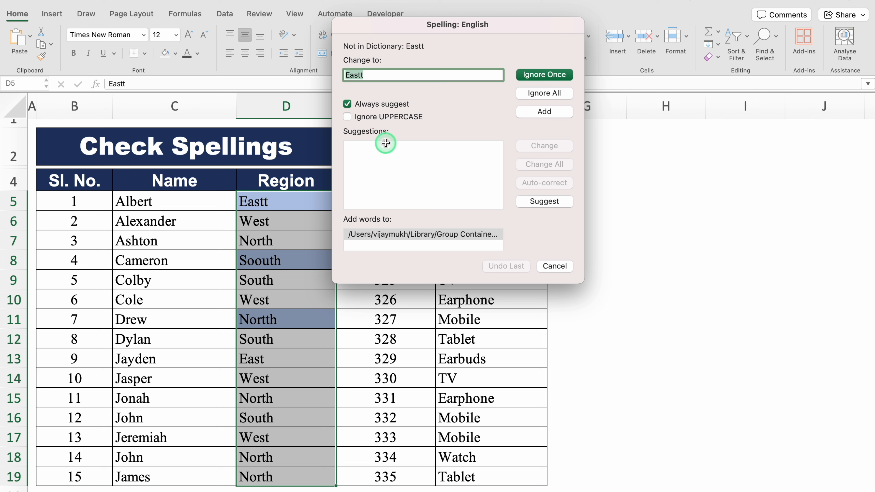
pyautogui.click(385, 74)
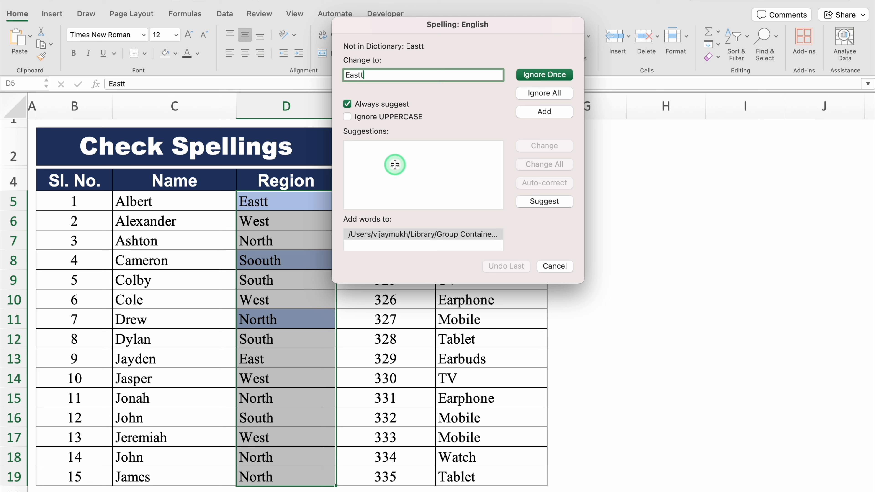
pyautogui.press('BackSpace')
pyautogui.click(542, 146)
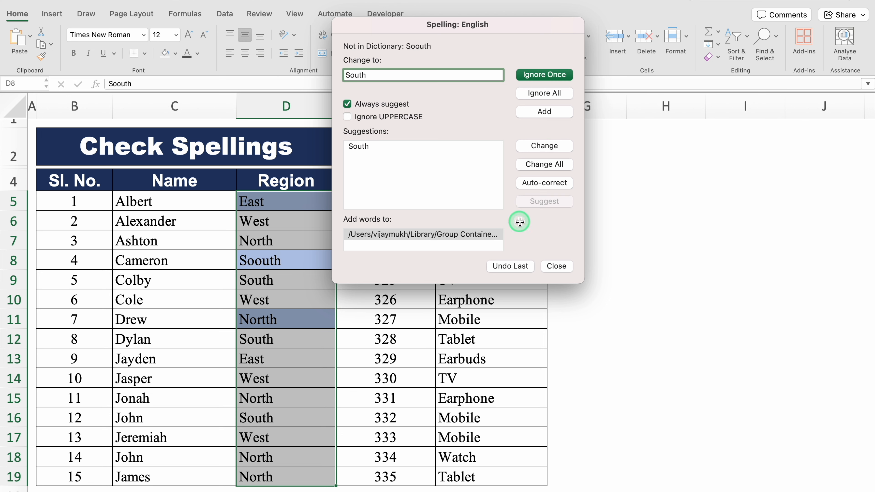
# - Change Soouth in D8 to South and Nortth in D11 to North using the spelling suggestions, and finish the spell check
pyautogui.click(545, 147)
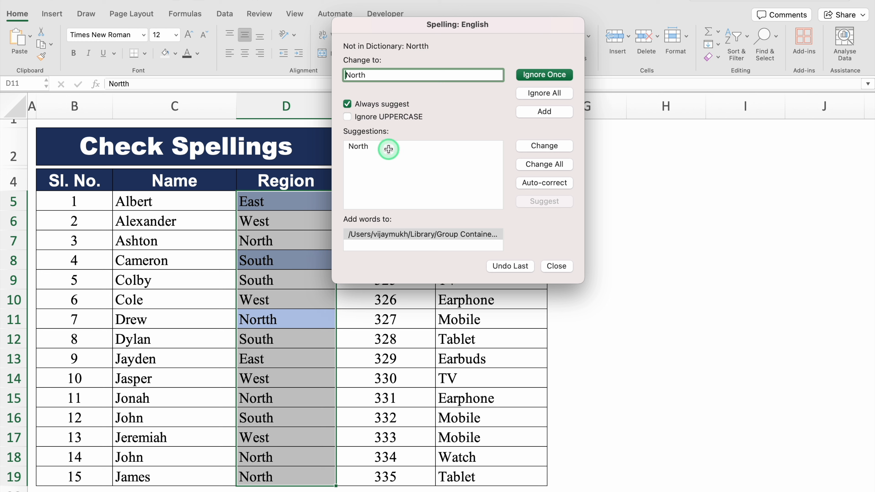
pyautogui.click(545, 146)
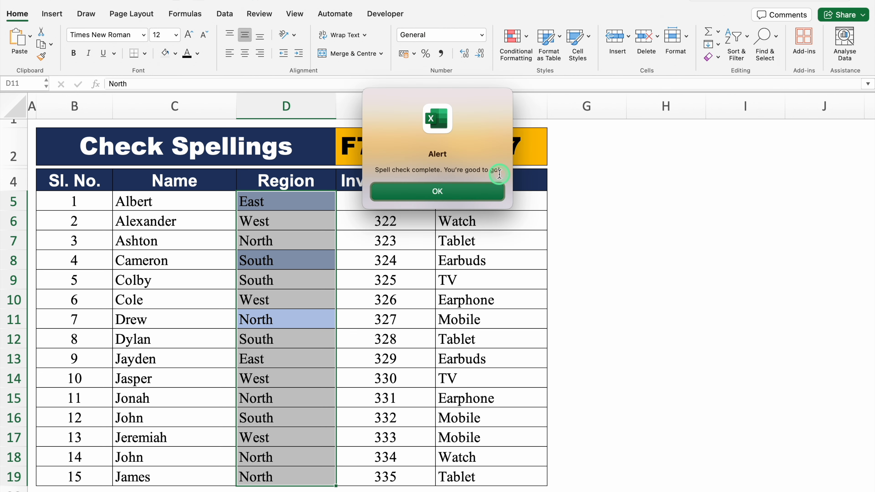
pyautogui.click(450, 194)
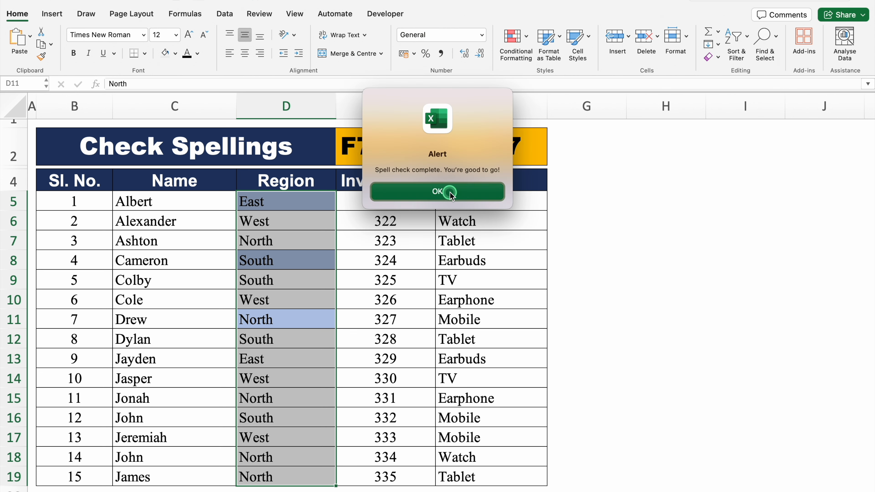